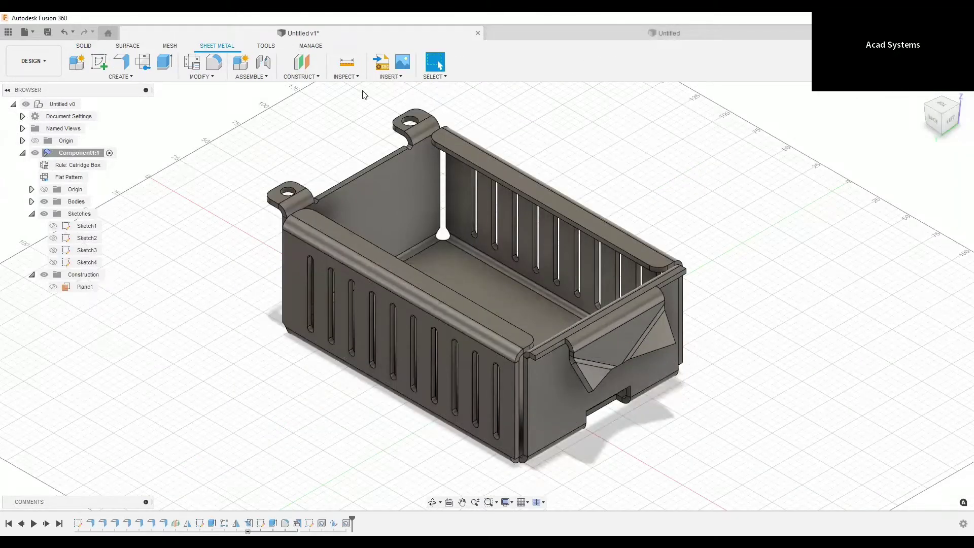
- Switch to the empty untitled design and show its sheet metal tools
key(ctrl+Tab)
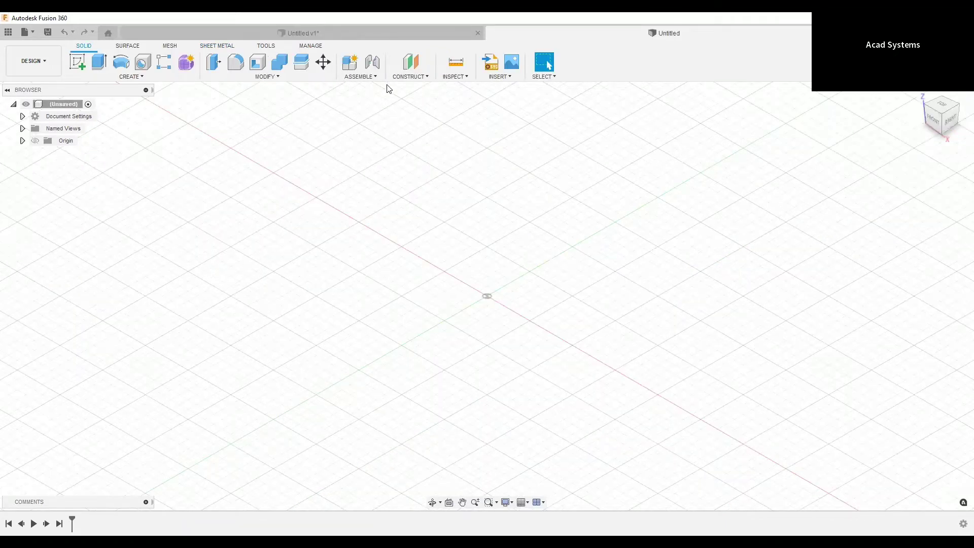
click(212, 48)
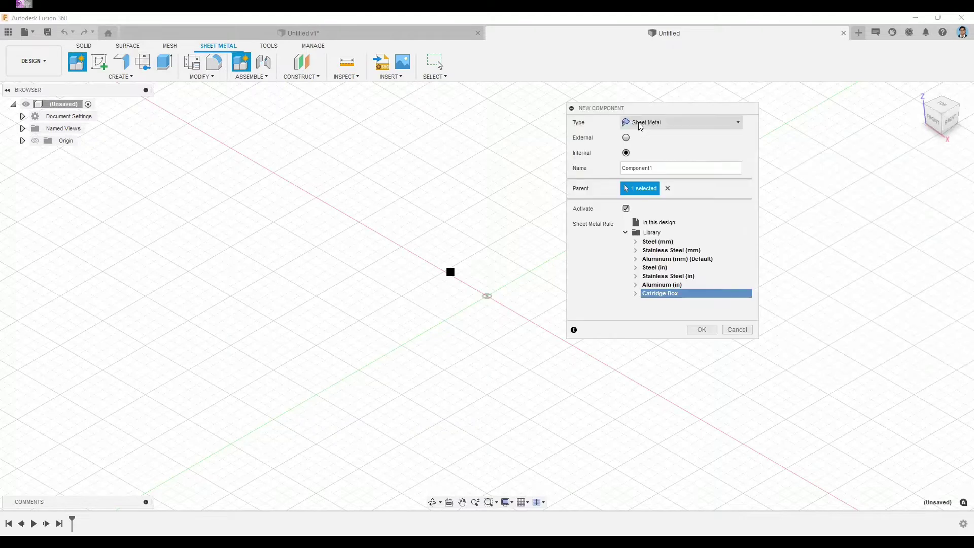
click(640, 123)
click(642, 148)
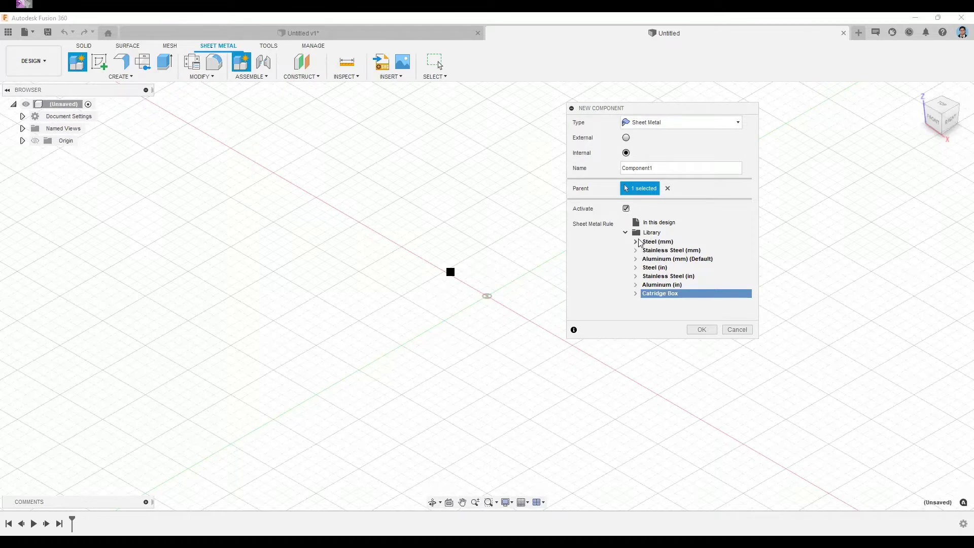
click(662, 242)
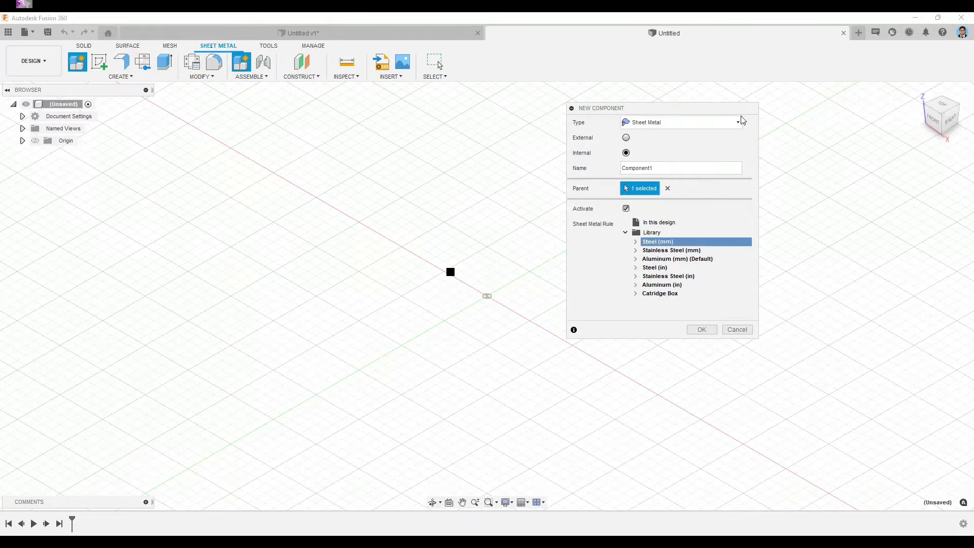
click(655, 251)
click(656, 260)
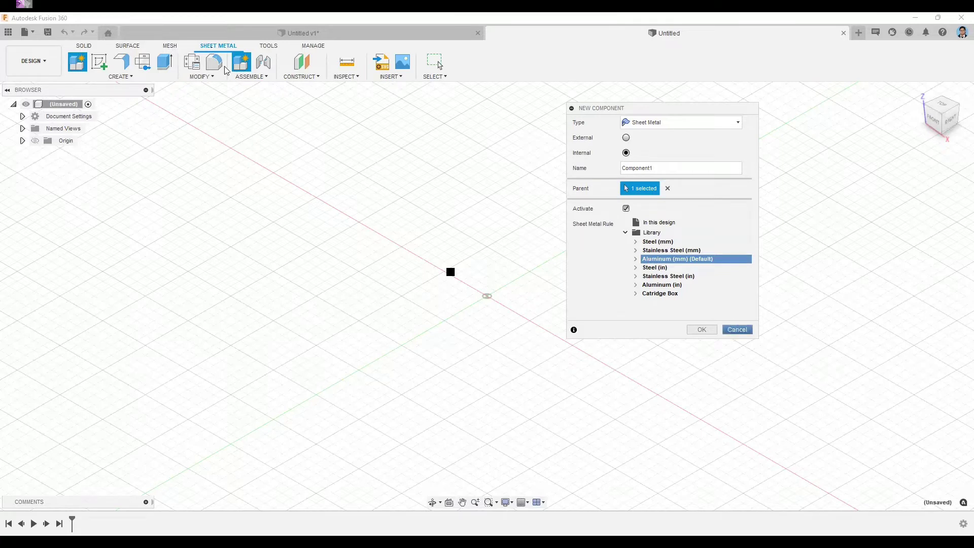
- Open the sheet metal rules and look through the steel, stainless steel and aluminum rules in the library
click(209, 80)
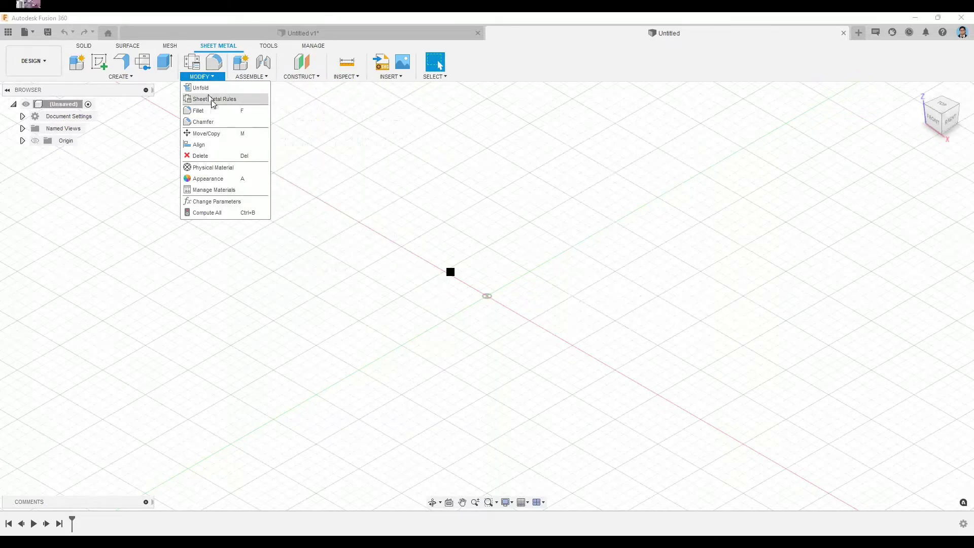
click(212, 100)
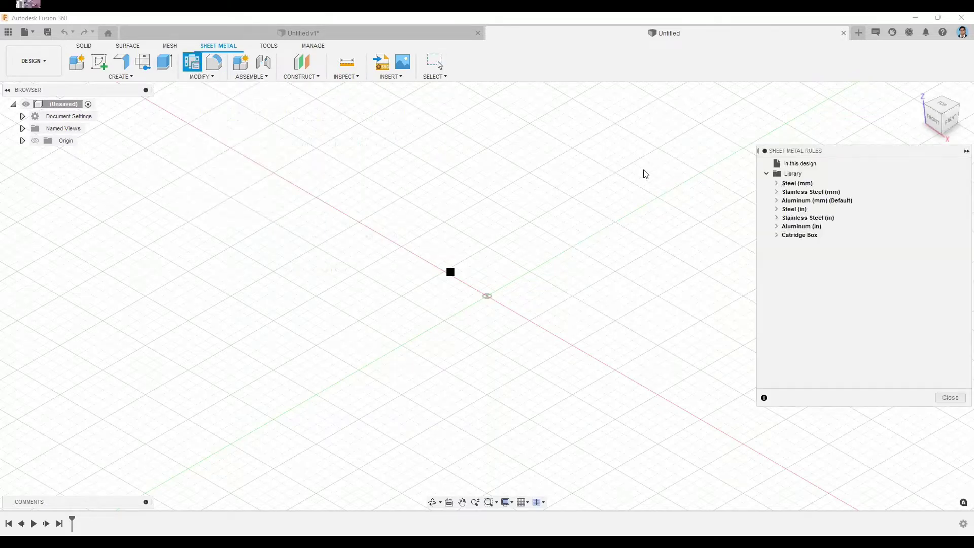
click(672, 173)
click(680, 179)
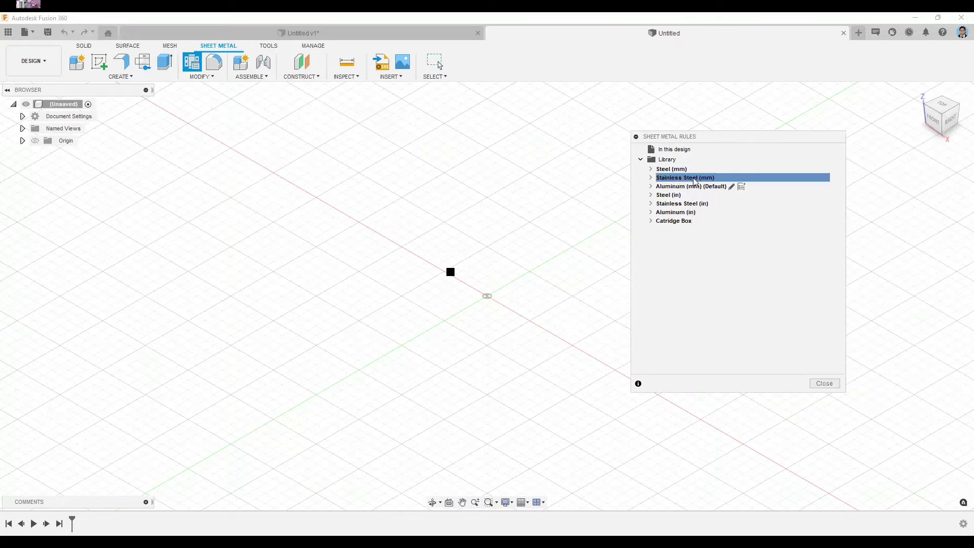
click(672, 171)
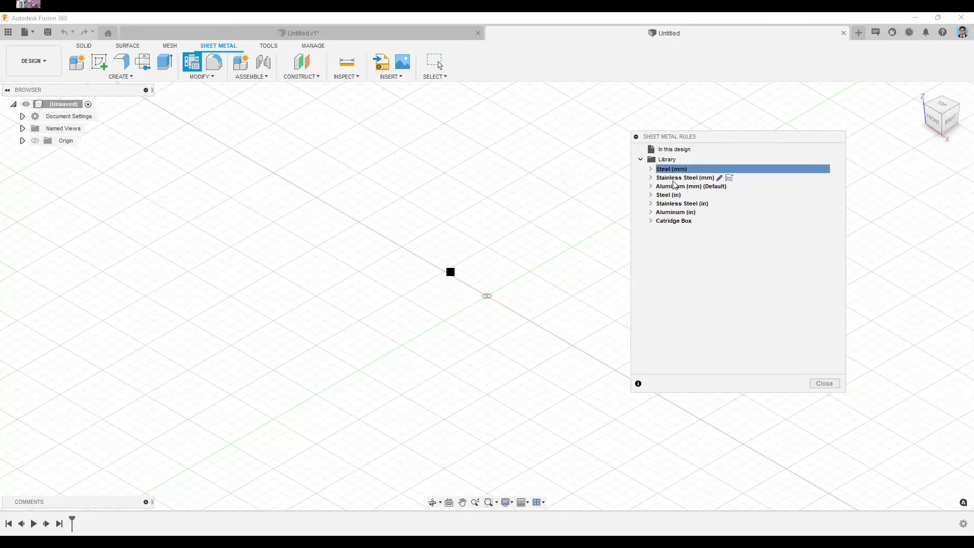
click(678, 180)
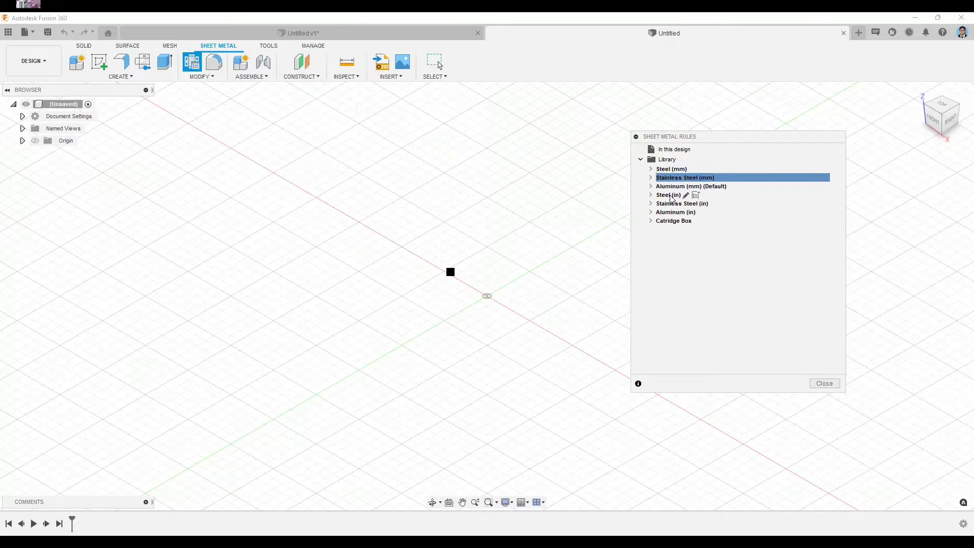
click(715, 204)
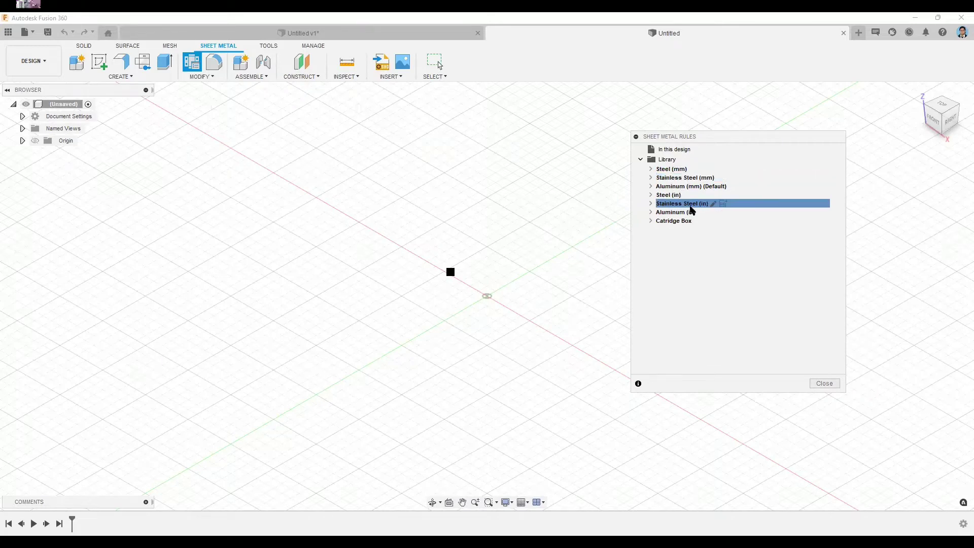
click(681, 180)
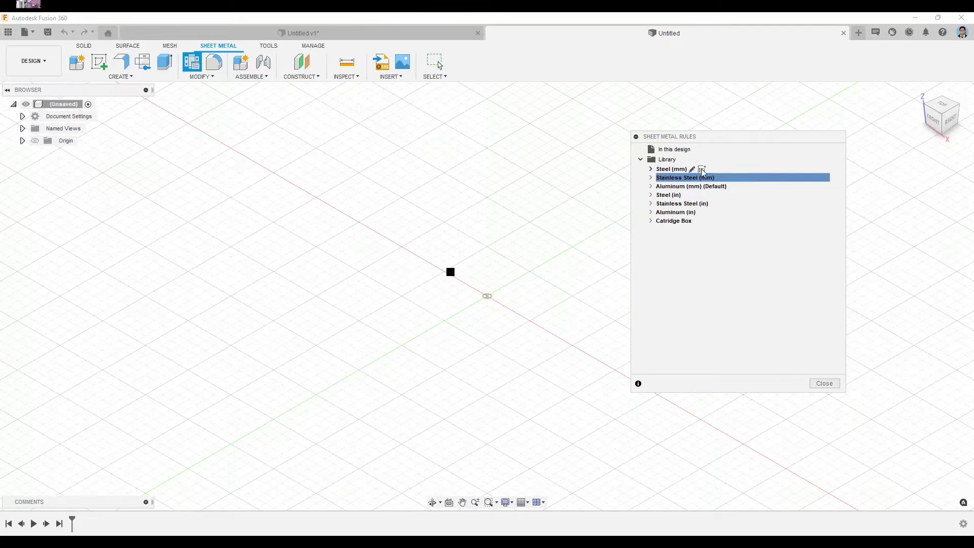
- Examine the Steel (mm) rule's thickness, K factor, bend conditions and corner conditions
click(651, 169)
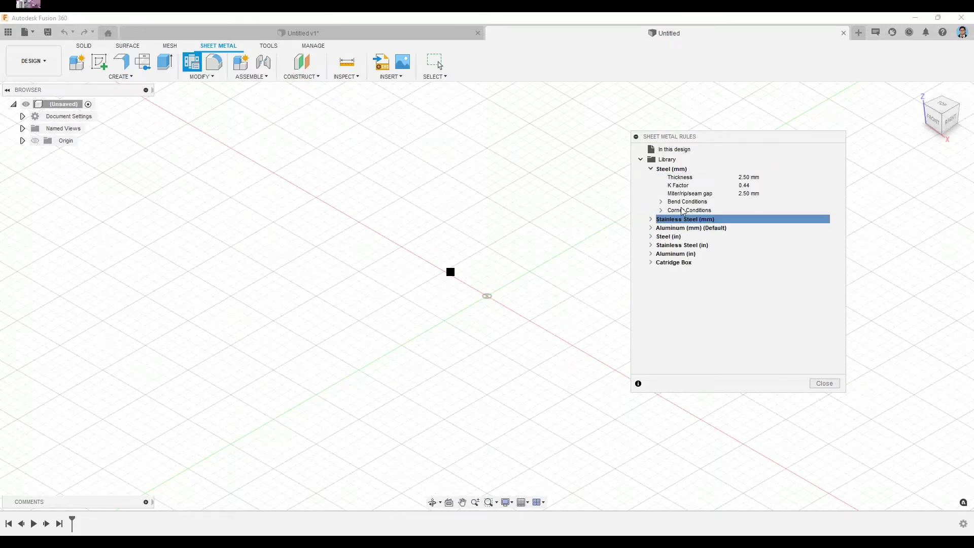
click(662, 202)
click(662, 251)
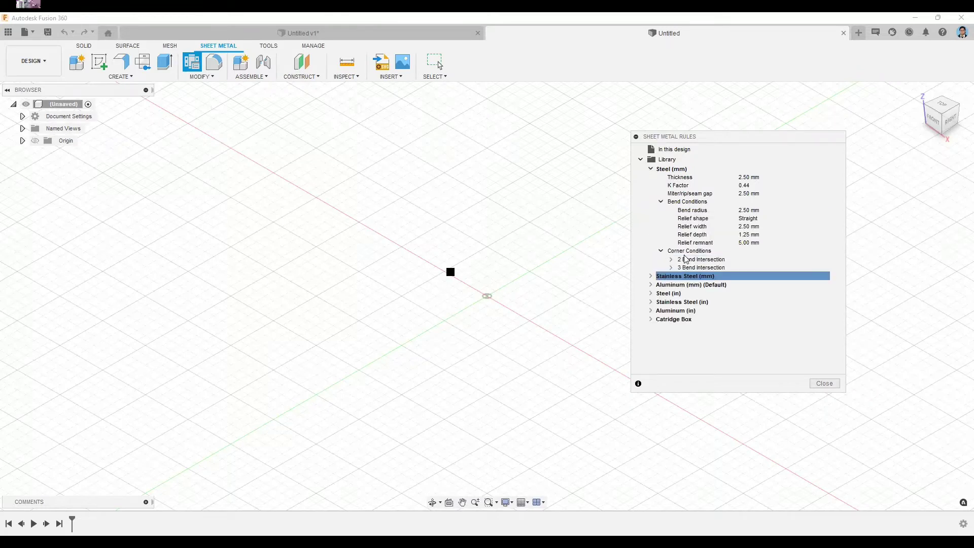
click(672, 260)
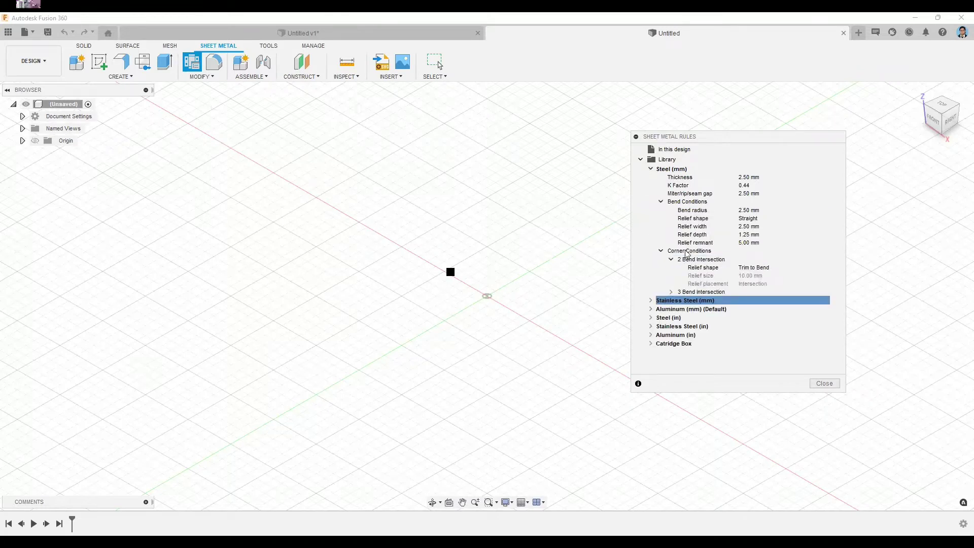
click(662, 202)
click(662, 210)
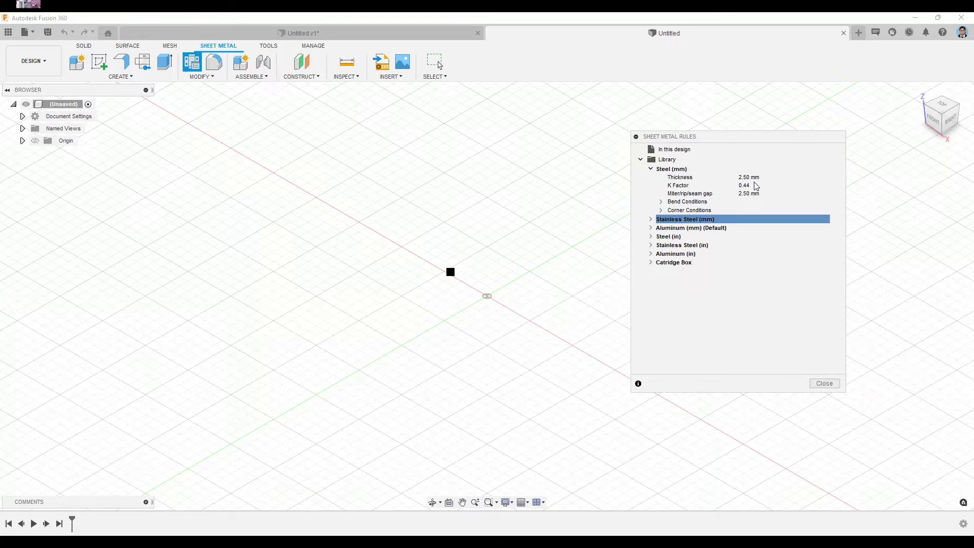
click(652, 169)
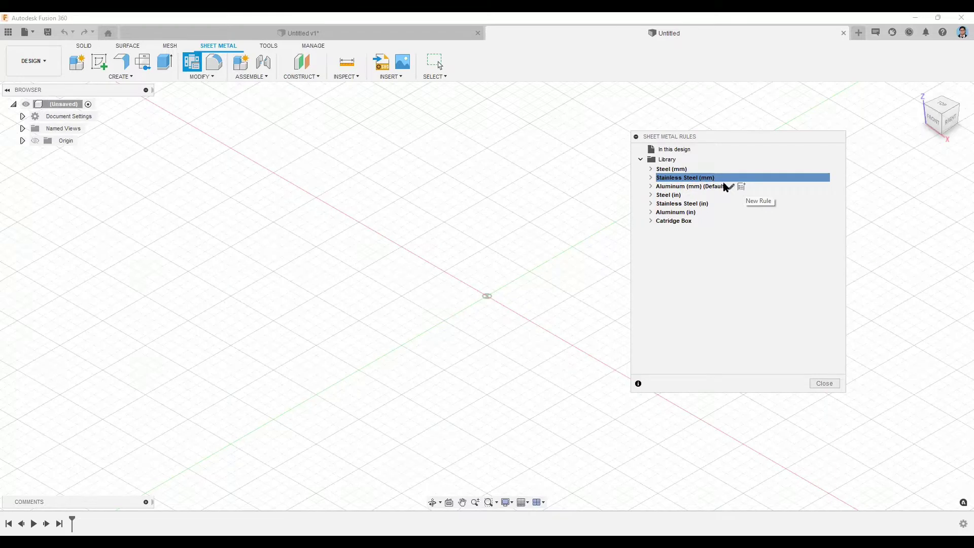
- Inspect the settings and bend conditions of a new rule based on Stainless Steel (mm), discard it and close the sheet metal rules
click(729, 178)
click(528, 212)
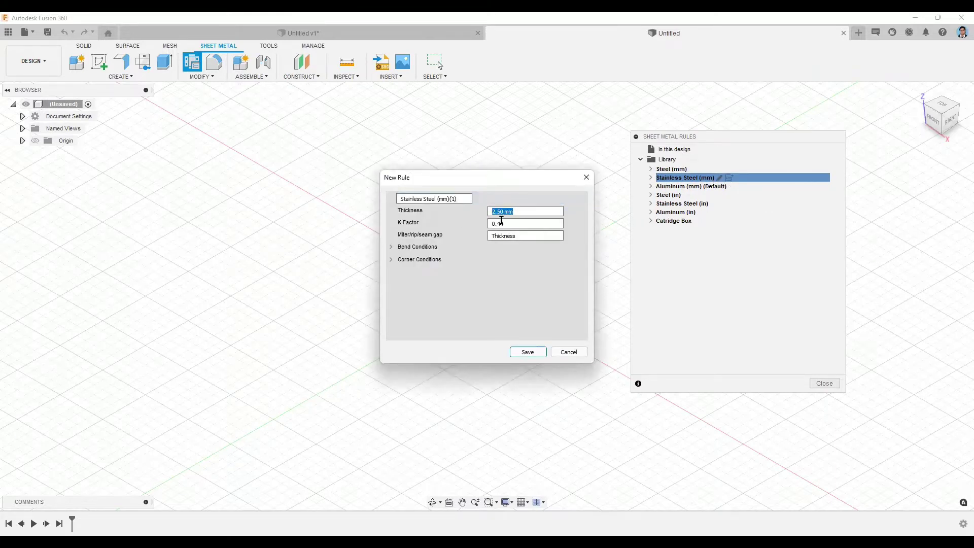
key(Tab)
key(Tab)
click(395, 247)
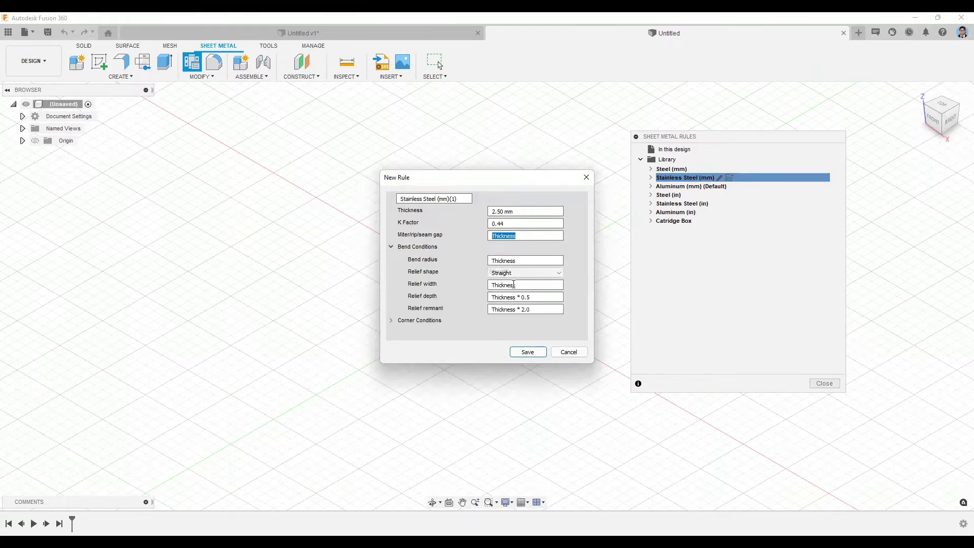
click(587, 179)
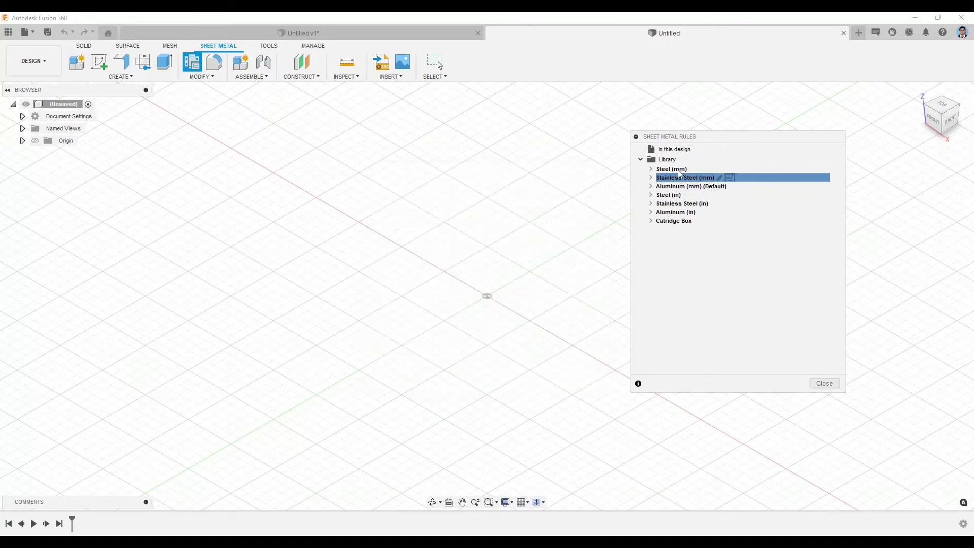
click(824, 384)
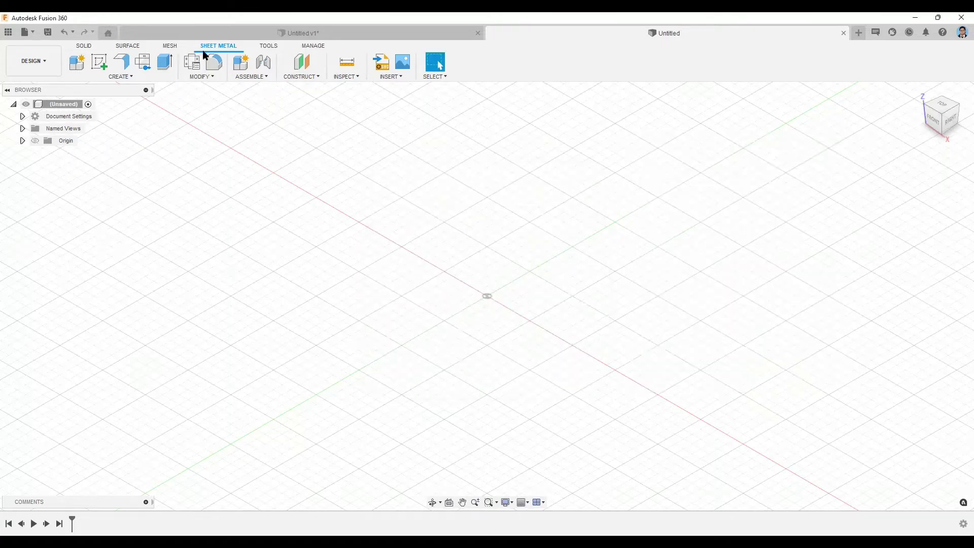
- Create an internal sheet metal component named Catridge Box that uses the Catridge Box rule
click(83, 69)
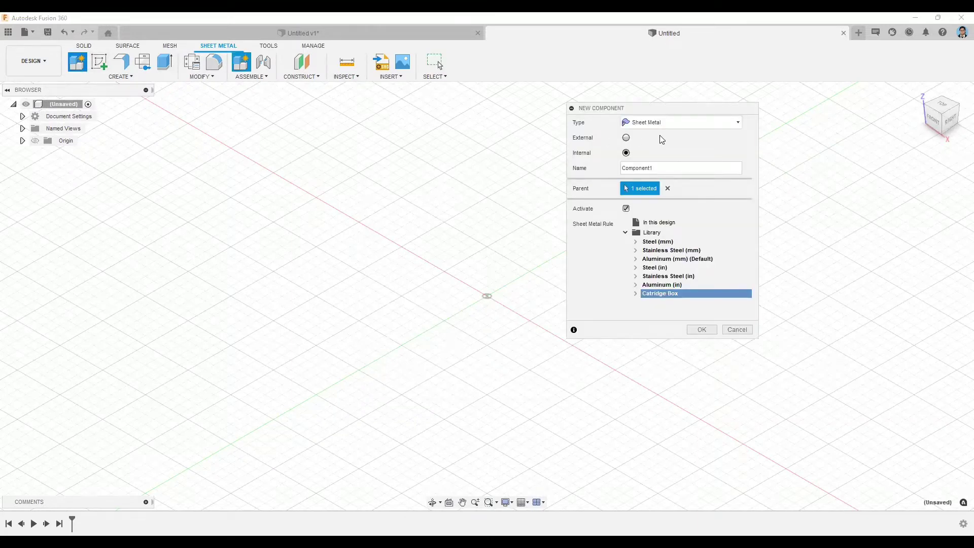
click(661, 123)
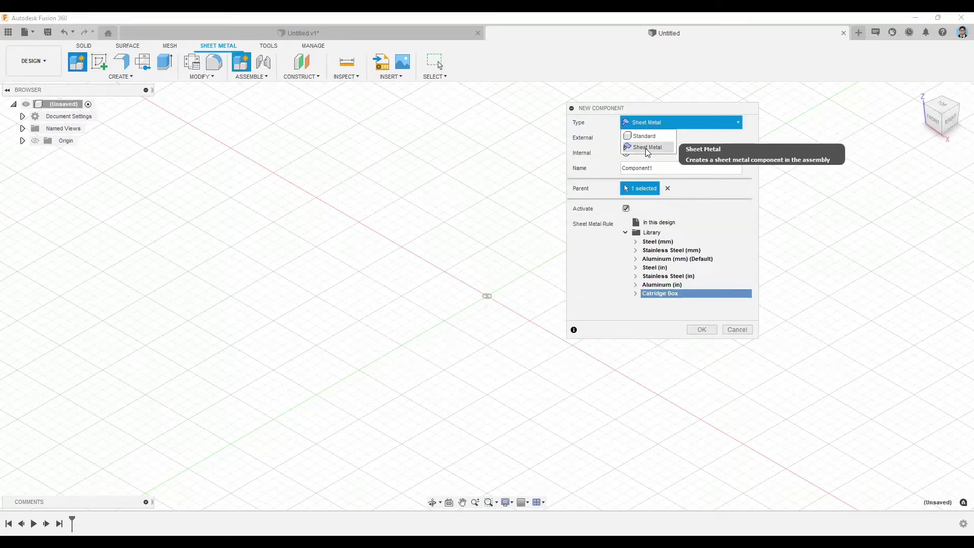
click(647, 150)
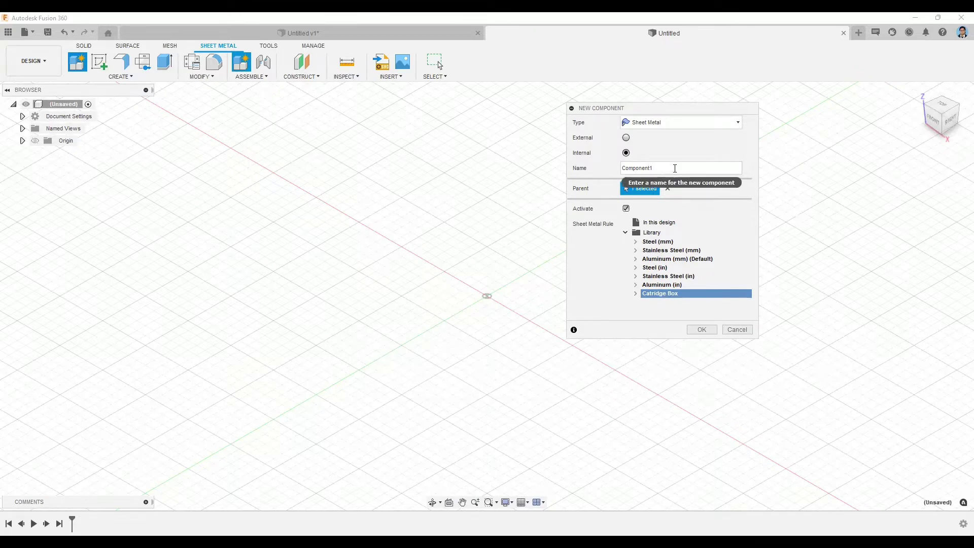
click(580, 168)
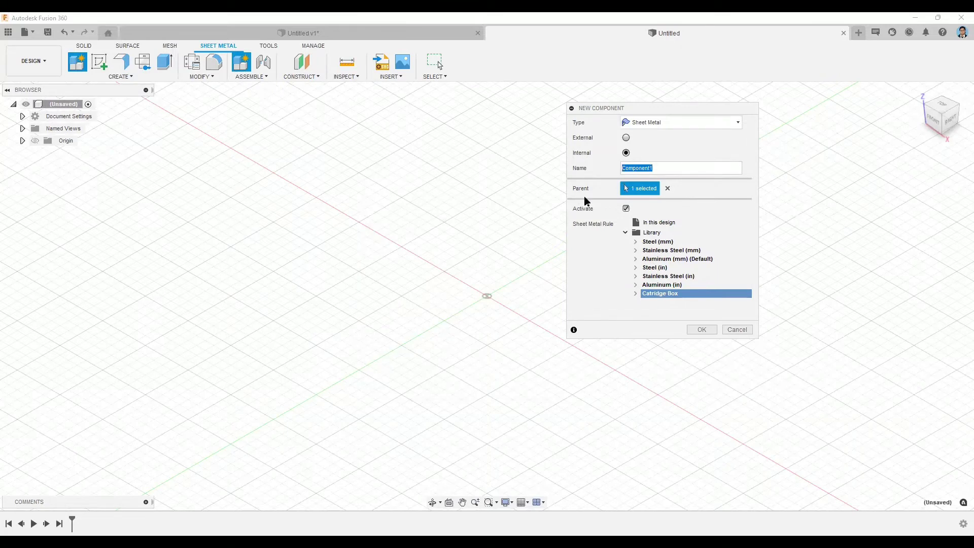
text(Catridge Box)
click(703, 331)
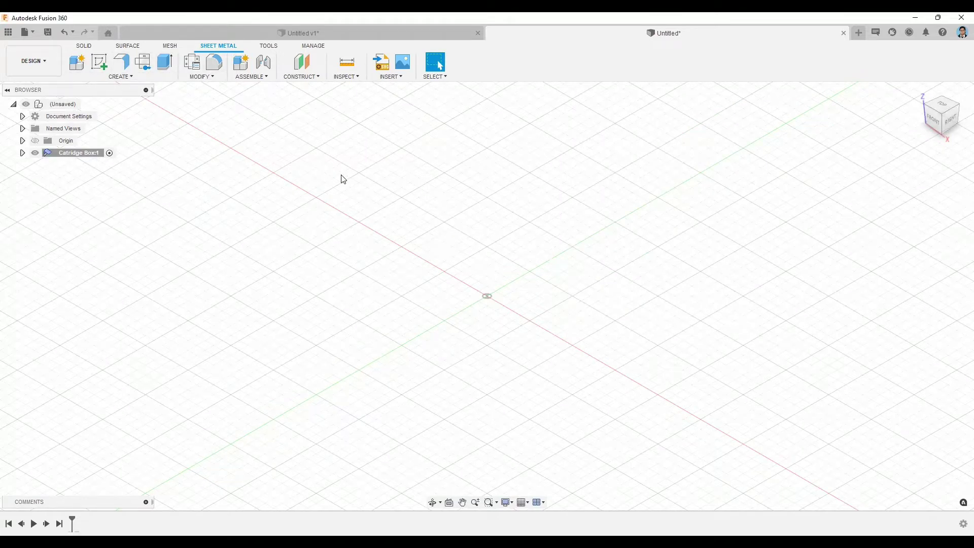
- Sketch a 200 mm wide by 140 mm high two-point rectangle on the horizontal XY plane and finish the sketch
click(101, 66)
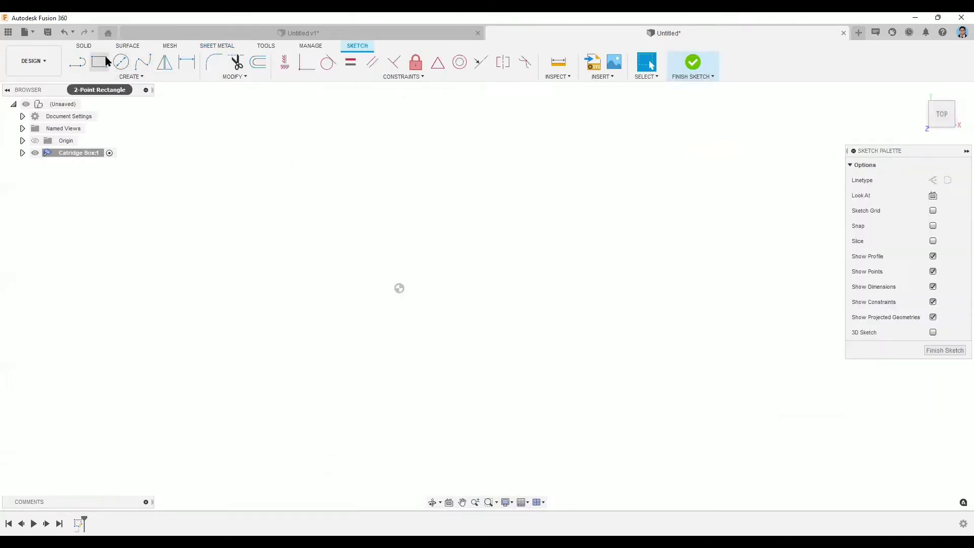
click(106, 66)
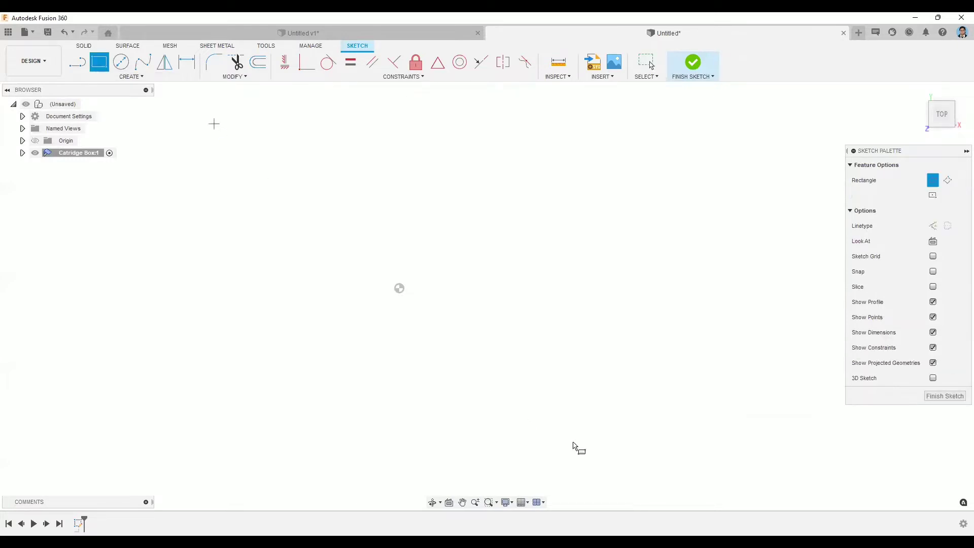
click(278, 158)
text(200)
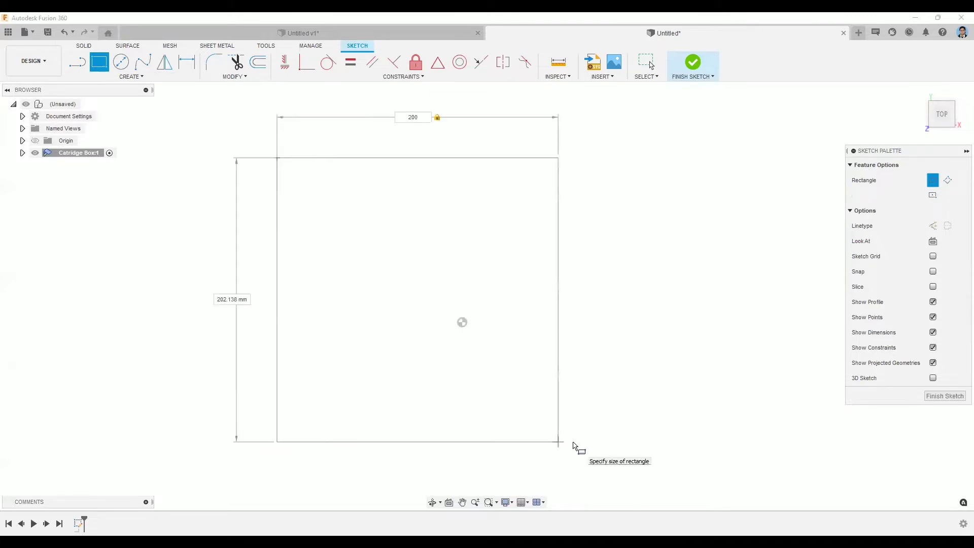
key(Tab)
text(160)
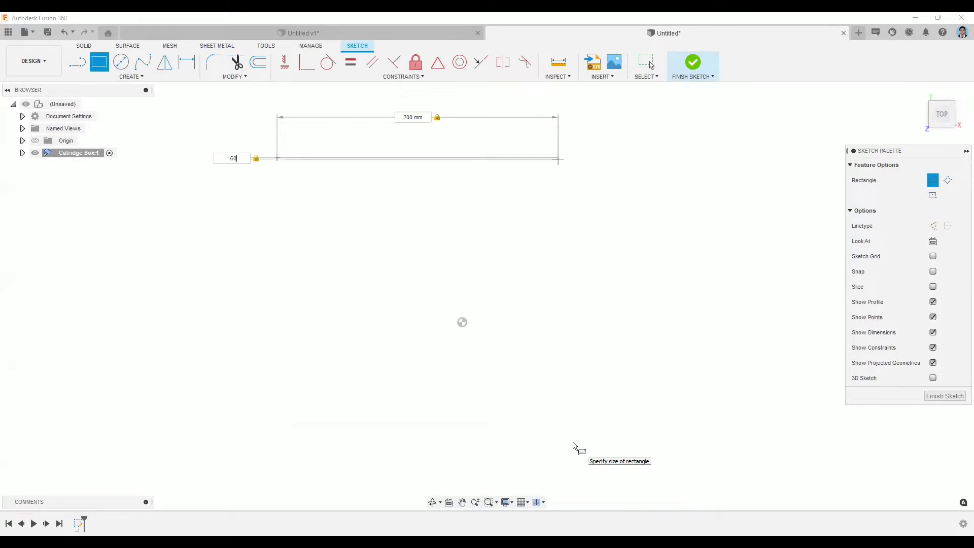
key(Tab)
text(40)
key(Tab)
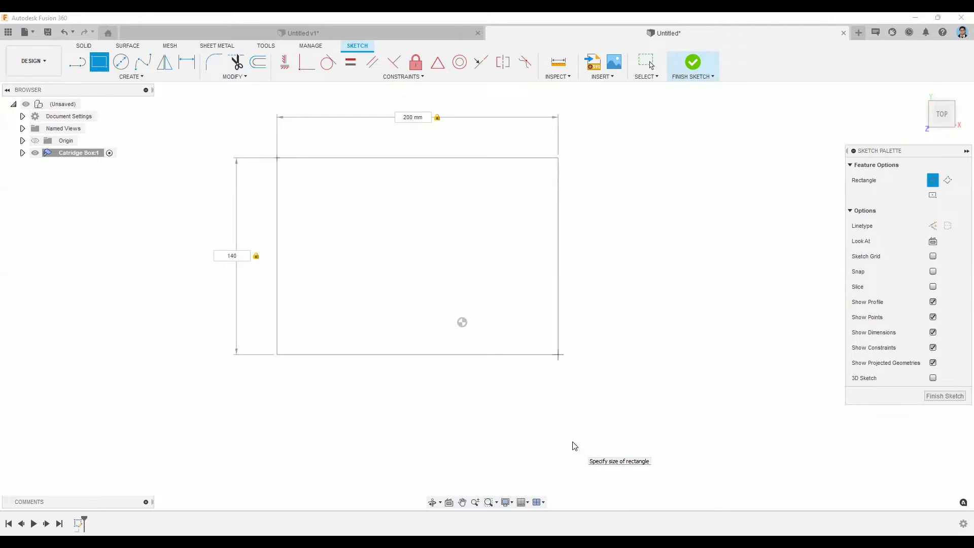
key(Return)
key(Escape)
mouse_move(541, 125)
mouse_down()
mouse_move(564, 102)
mouse_move(400, 205)
mouse_up()
key(Escape)
click(435, 64)
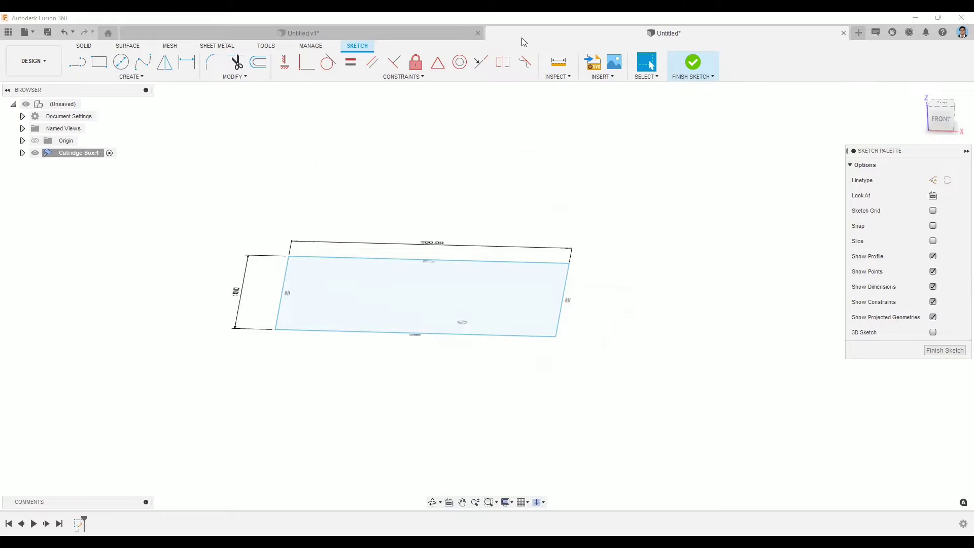
shift+middle_drag(422, 159, 527, 167)
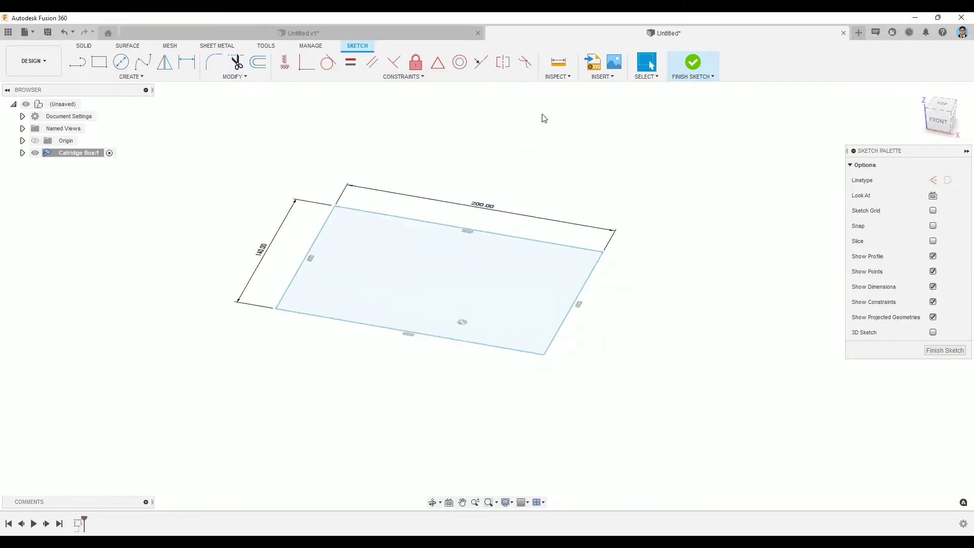
click(691, 66)
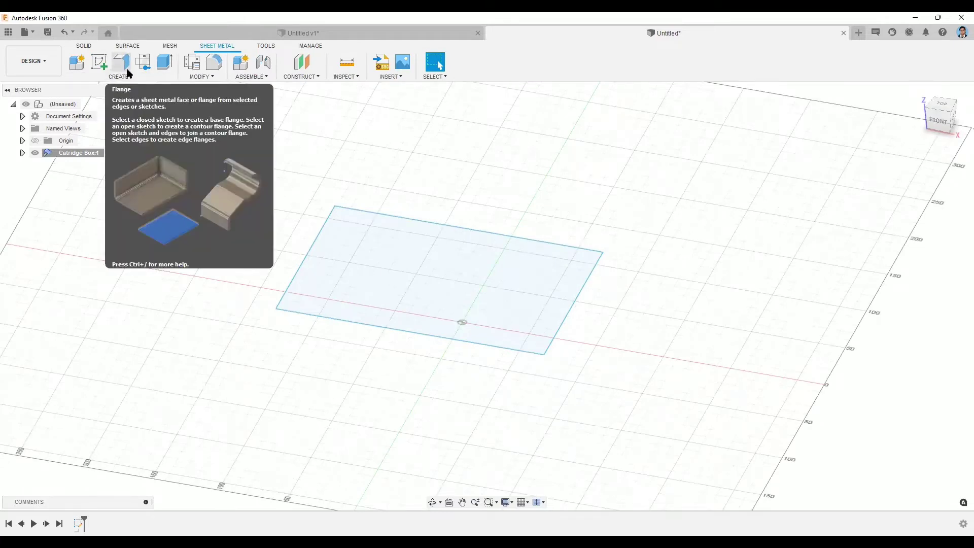
- Create a base flange from the rectangular sketch profile as a new body, with the thickness on Side 1
shift+middle_drag(424, 186, 404, 190)
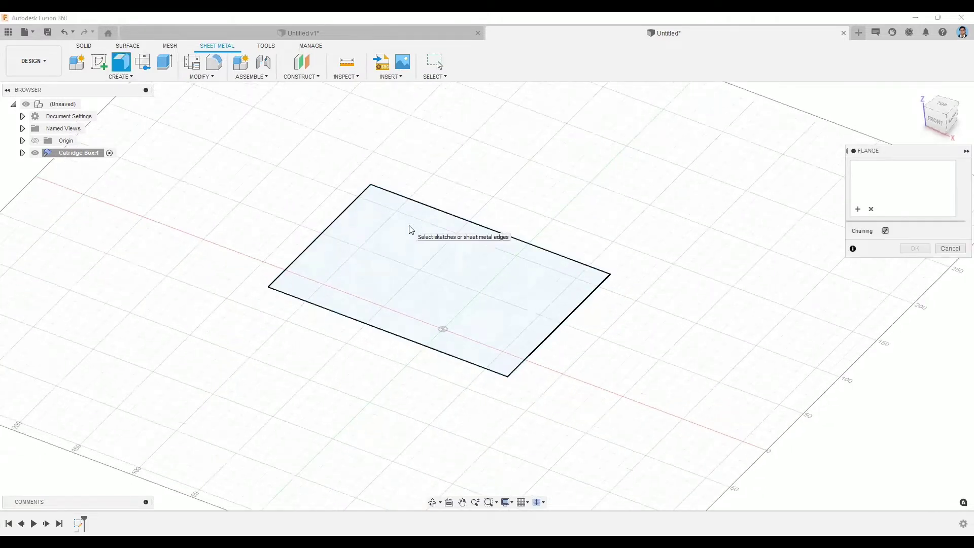
click(383, 235)
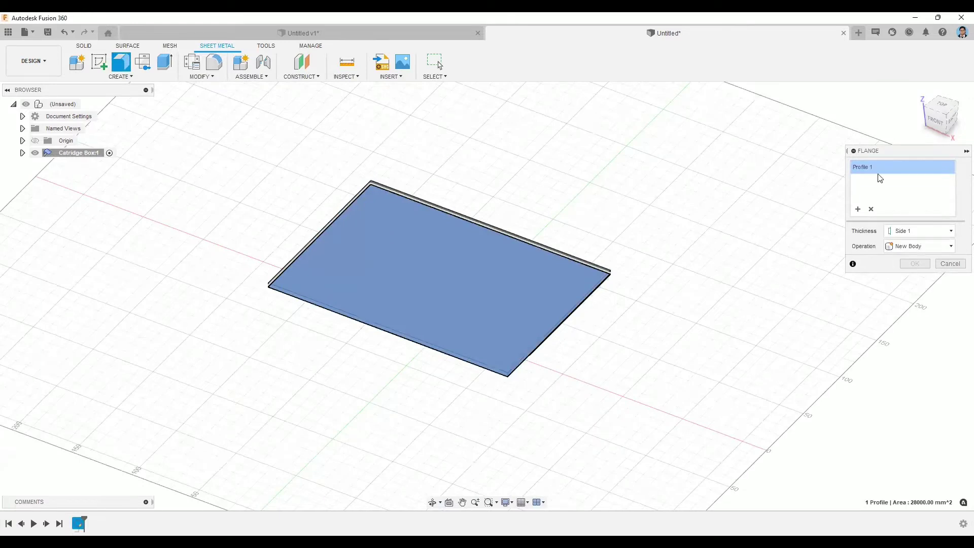
mouse_move(287, 271)
shift+middle_down()
mouse_move(283, 282)
mouse_move(268, 276)
shift+middle_up()
scroll(287, 280, down, 1)
scroll(327, 264, up, 5)
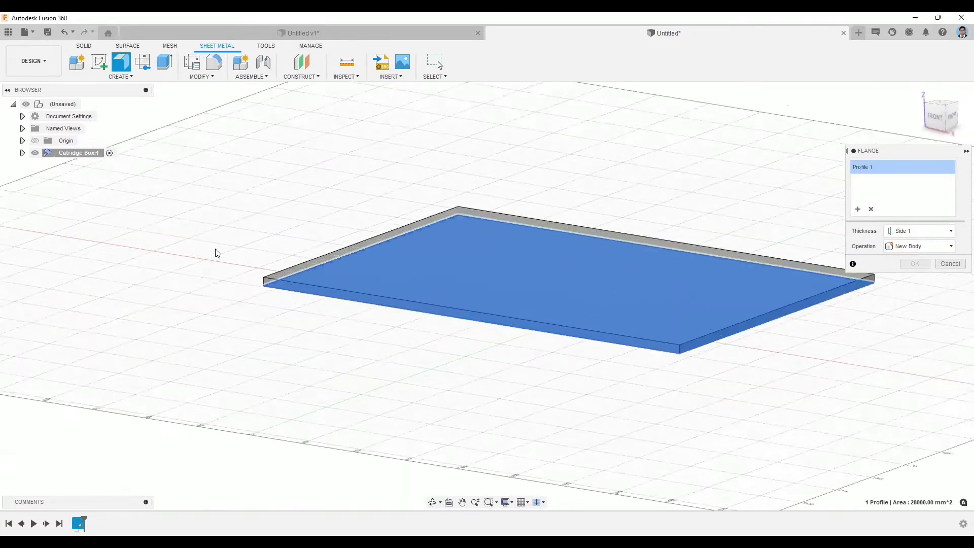
scroll(147, 235, up, 2)
middle_drag(210, 233, 178, 84)
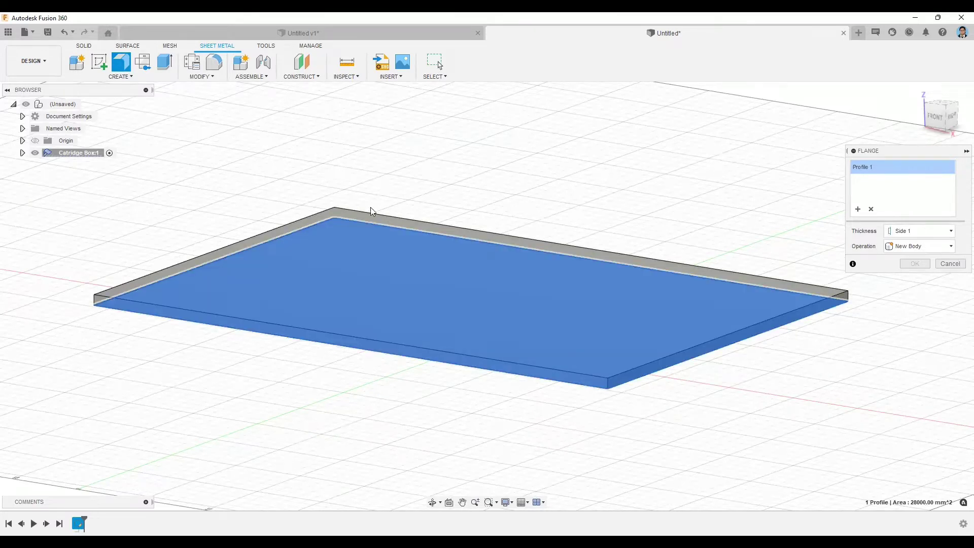
- Try to extrude the upper face of the base plate by 40 mm
click(165, 61)
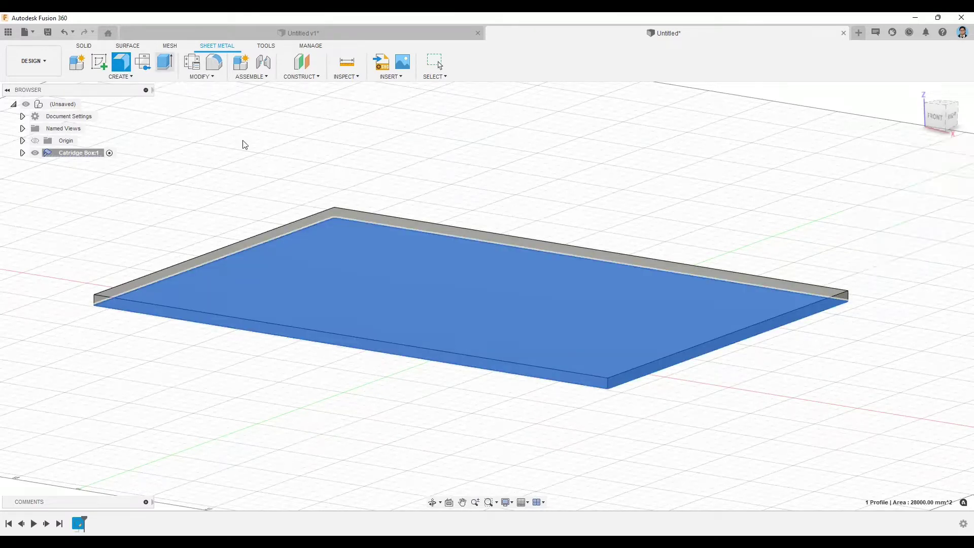
click(355, 282)
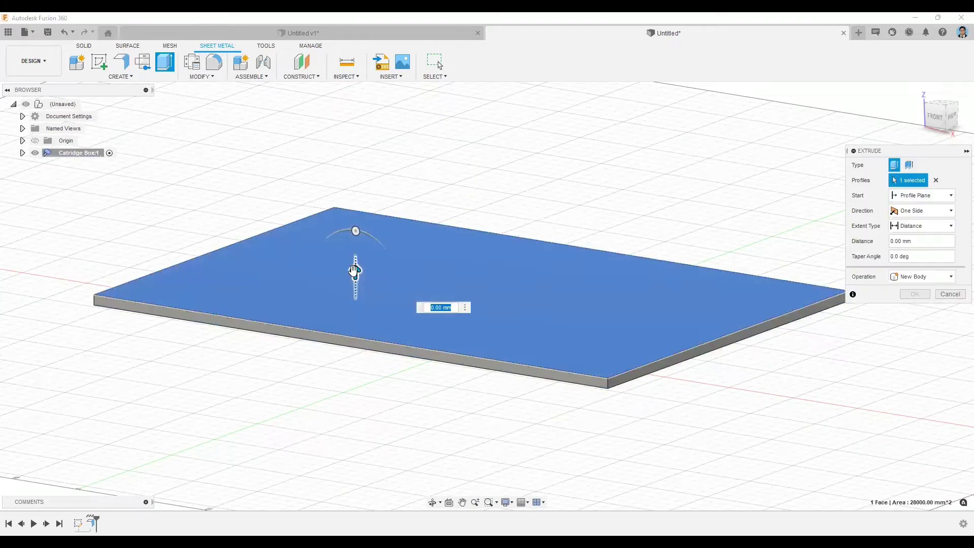
text(40)
key(Return)
key(Escape)
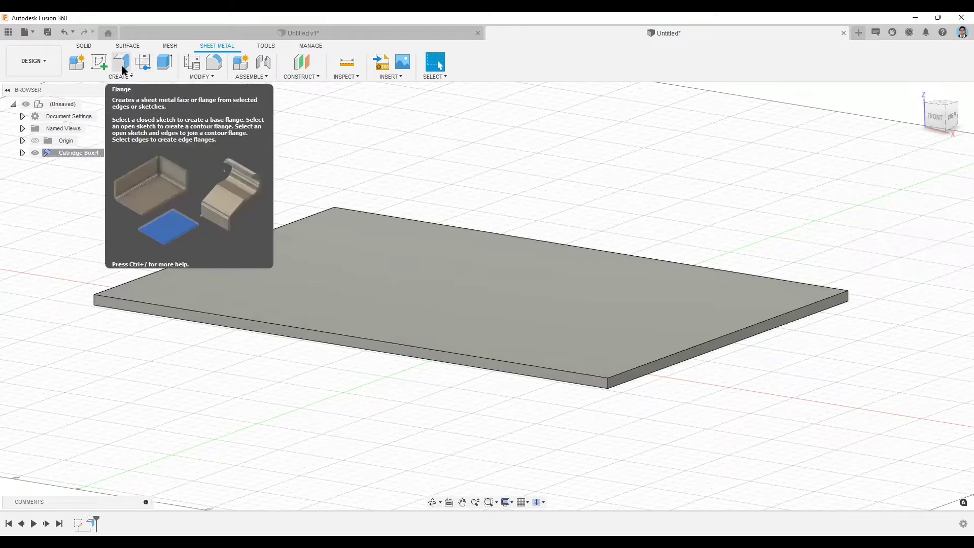
- Expand the Catridge Box component and switch its sheet metal rule to Aluminum (mm) from the library
shift+middle_click(364, 162)
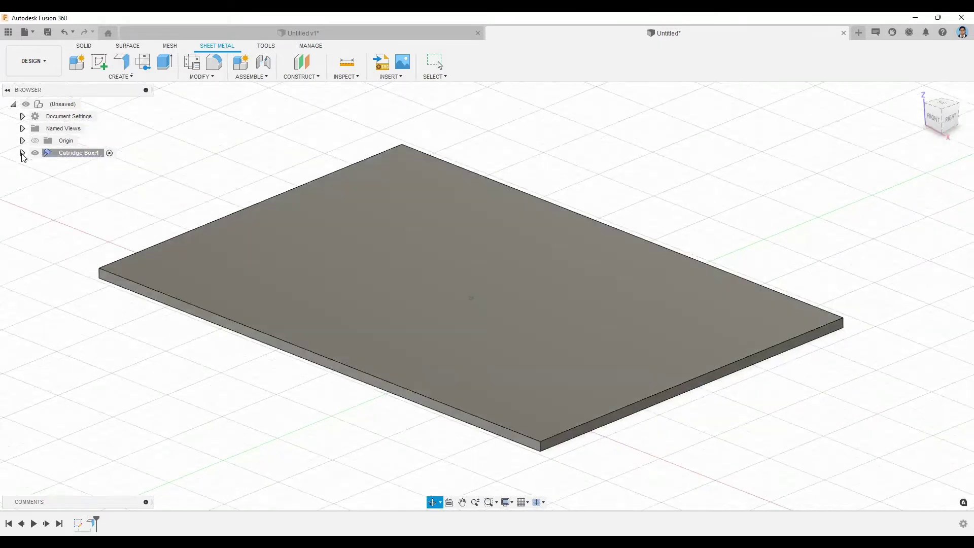
double_click(60, 153)
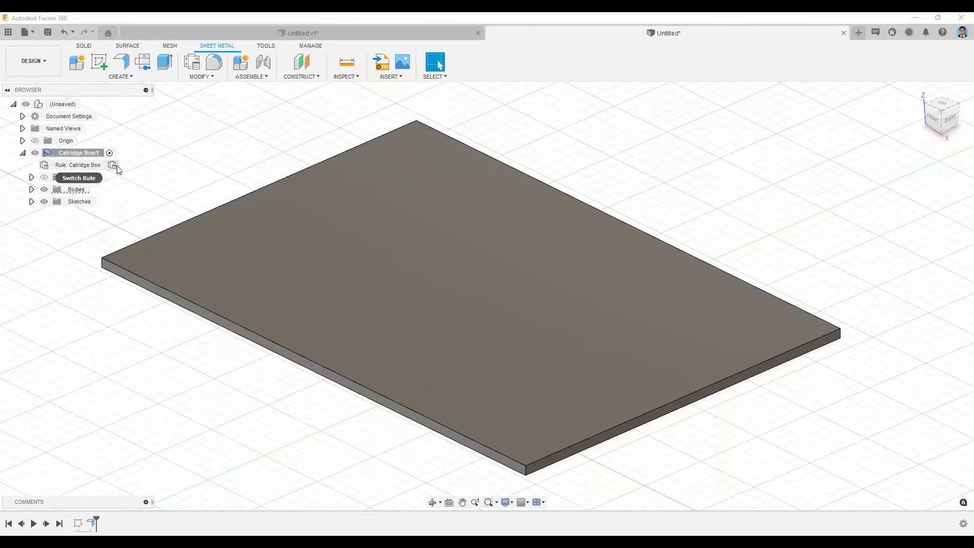
click(113, 166)
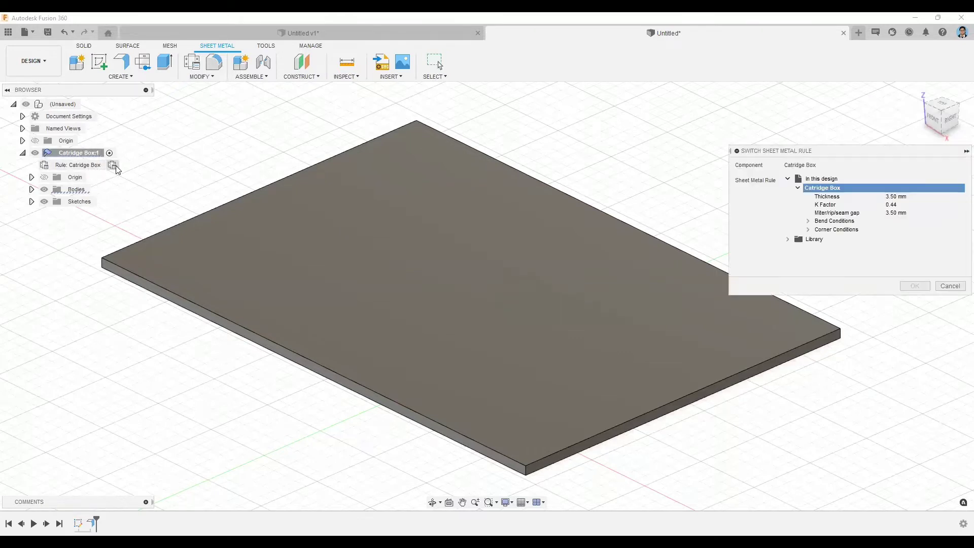
click(798, 189)
click(788, 197)
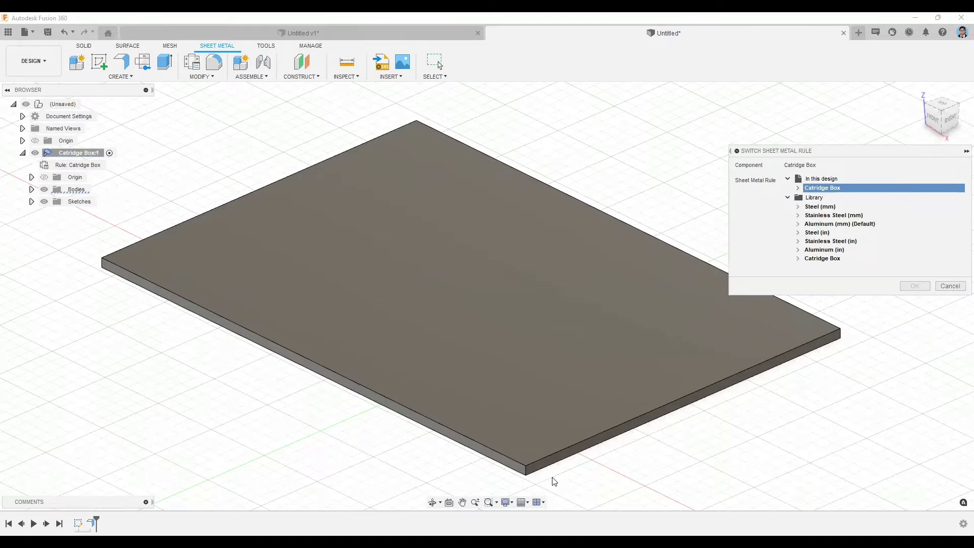
scroll(619, 440, down, 2)
scroll(832, 222, up, 3)
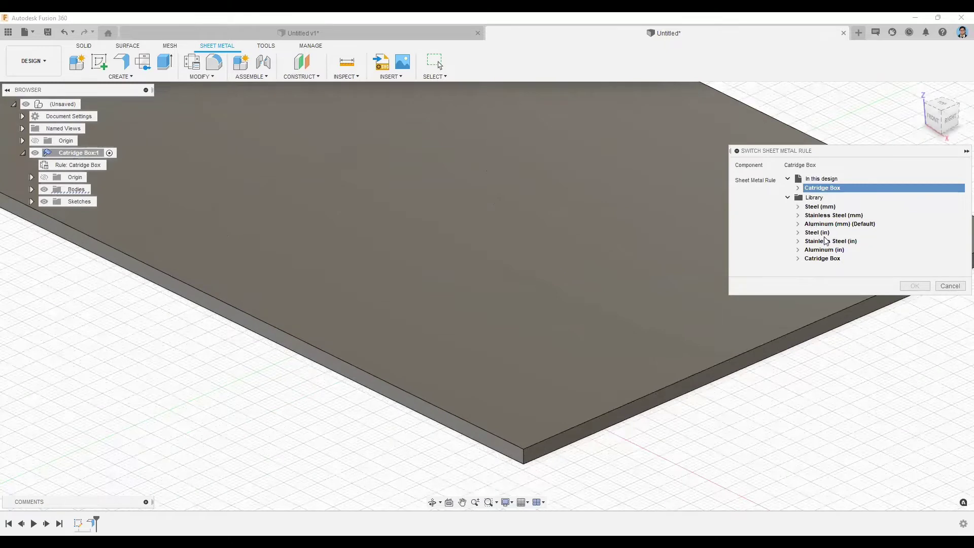
scroll(803, 239, up, 1)
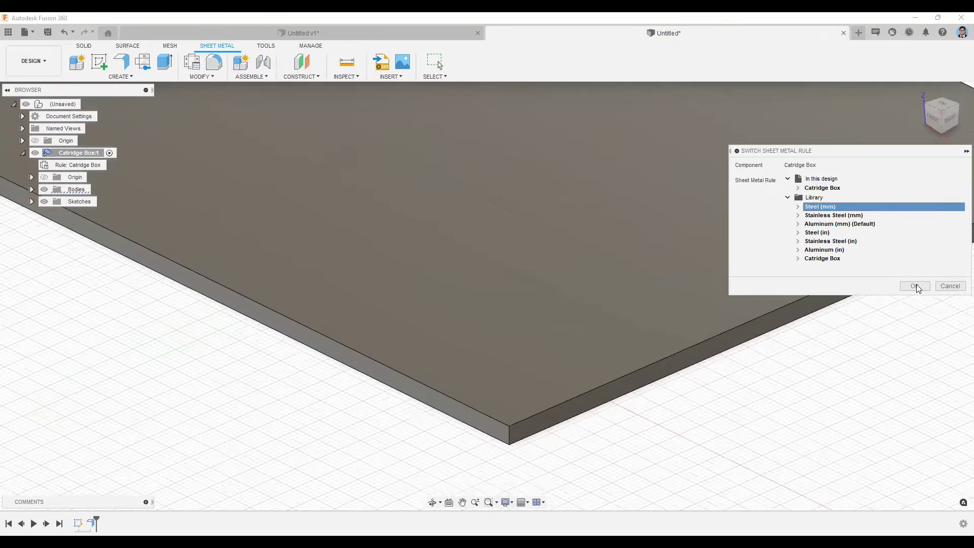
scroll(917, 284, down, 2)
click(915, 286)
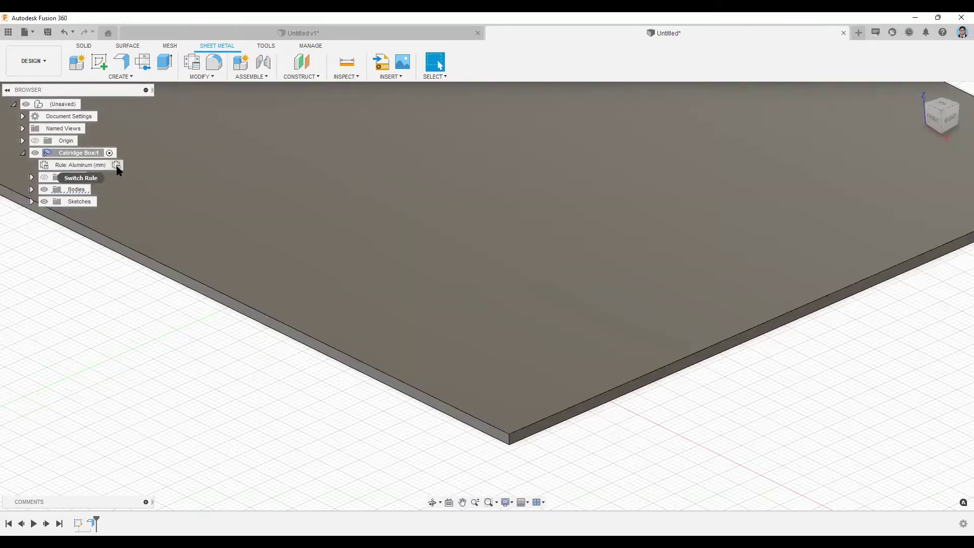
- Switch the component's sheet metal rule back to the Catridge Box rule in this design
click(116, 166)
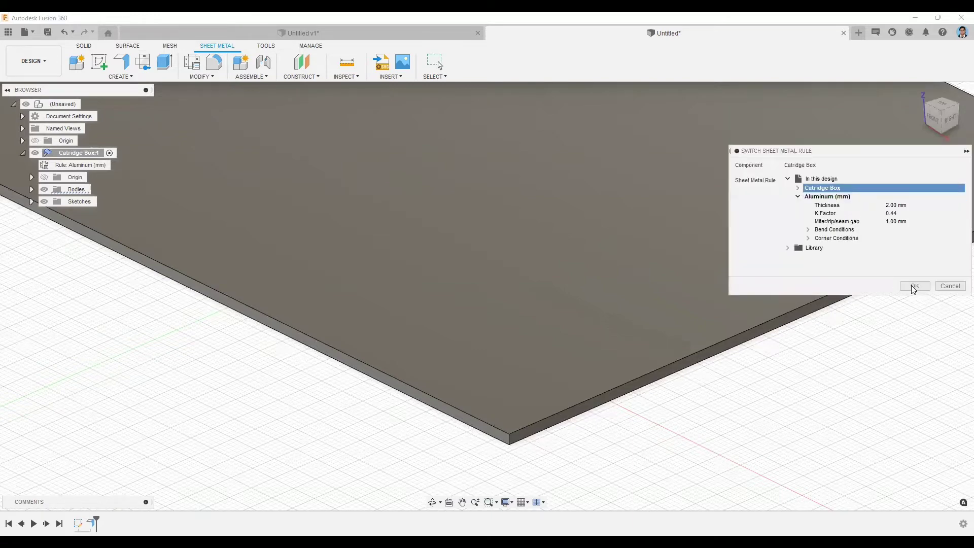
click(914, 287)
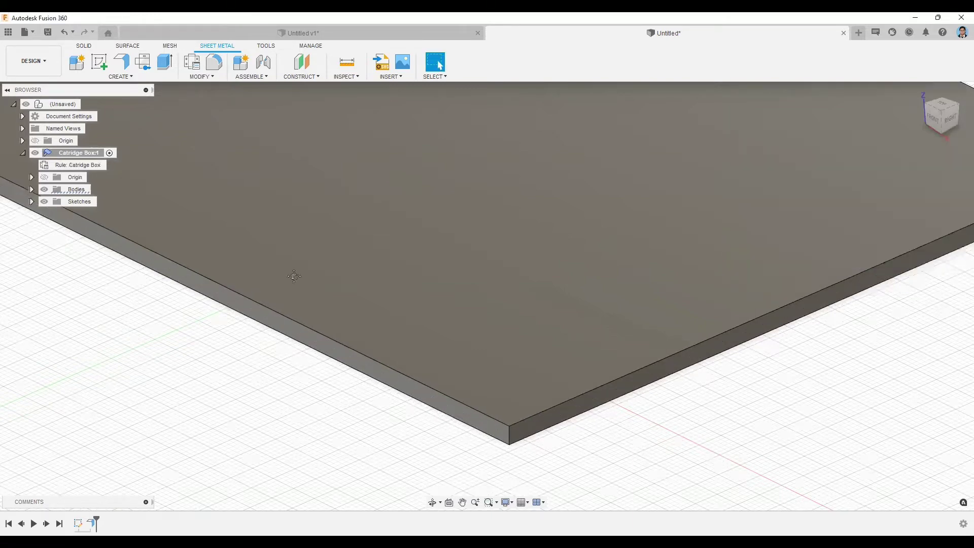
scroll(186, 185, down, 5)
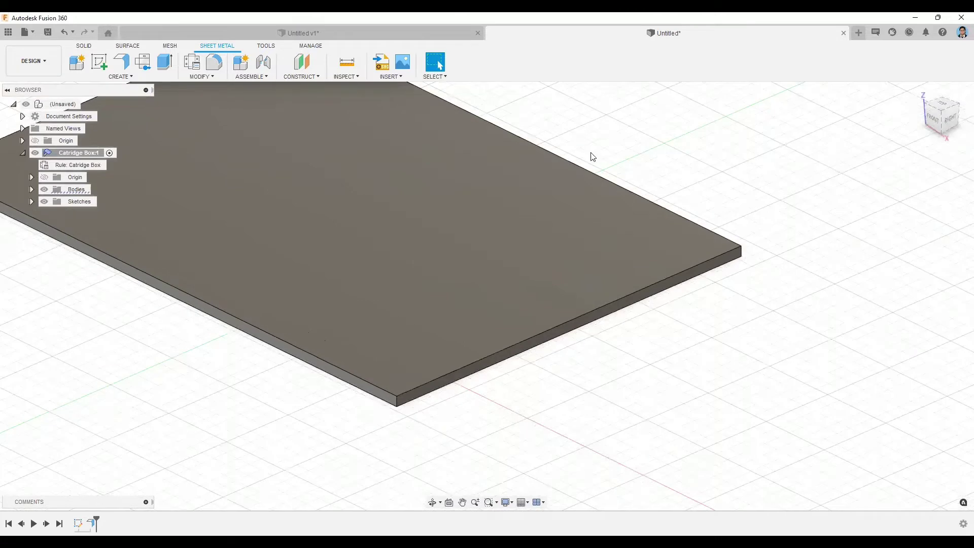
scroll(175, 114, down, 2)
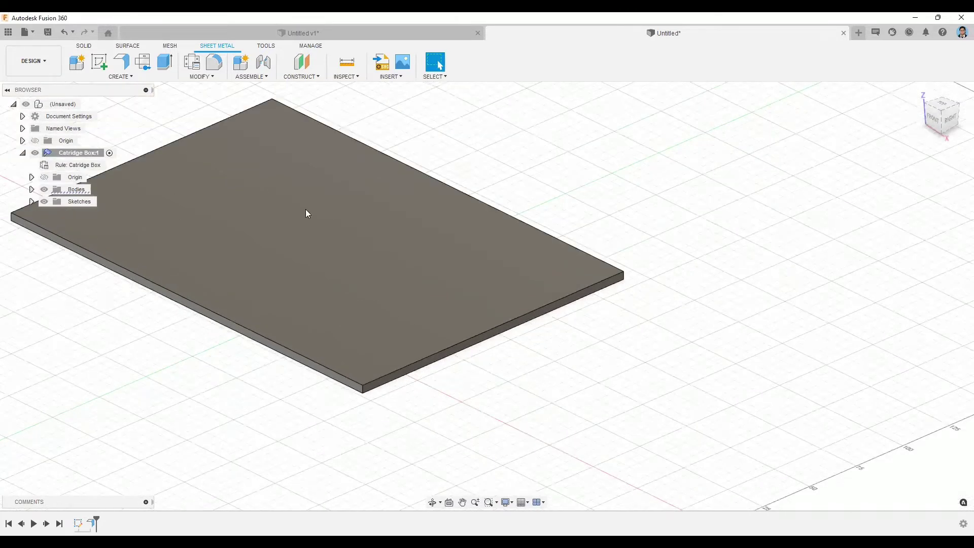
scroll(164, 208, down, 1)
middle_drag(164, 208, 213, 266)
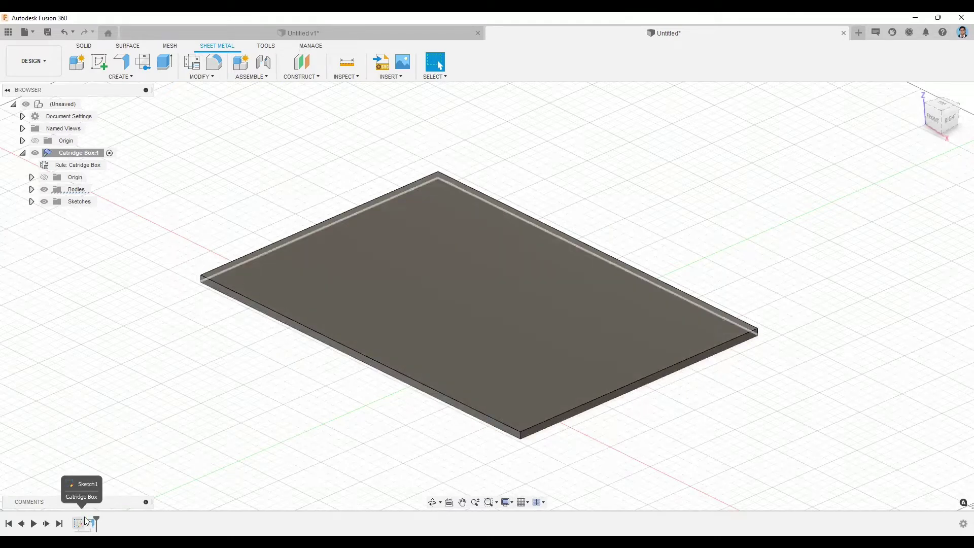
- Add a trimmed semicircular extension to a short side of the base sketch, finish the sketch and undo the edit
double_click(85, 519)
click(120, 64)
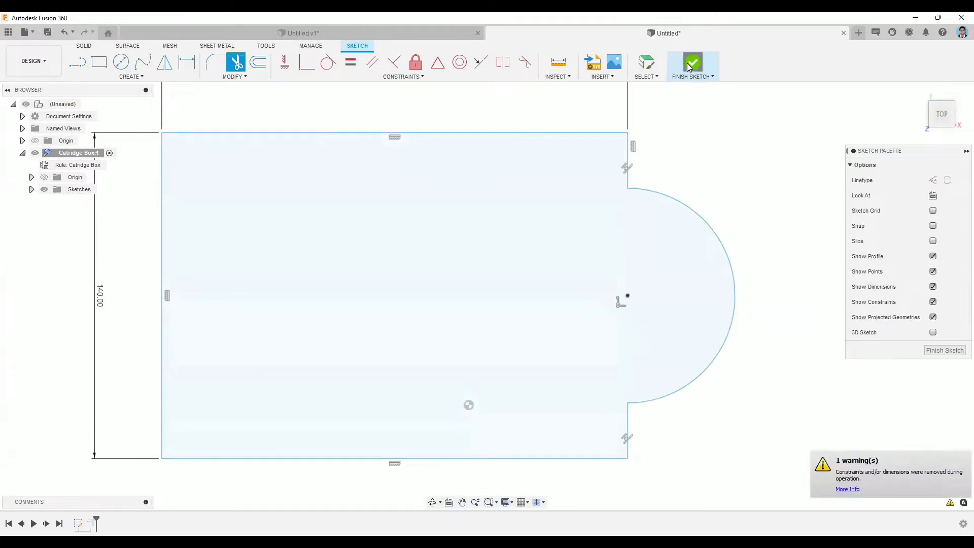
click(689, 63)
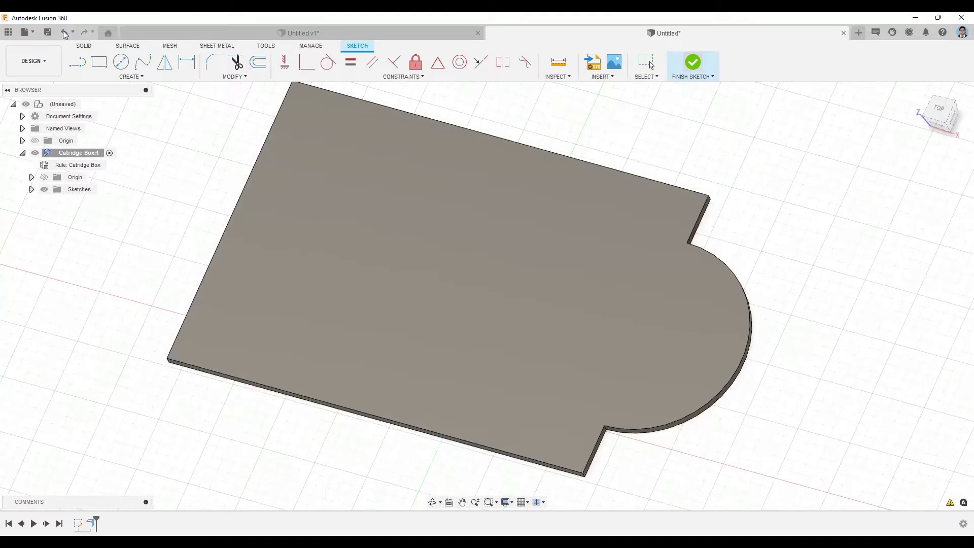
click(65, 33)
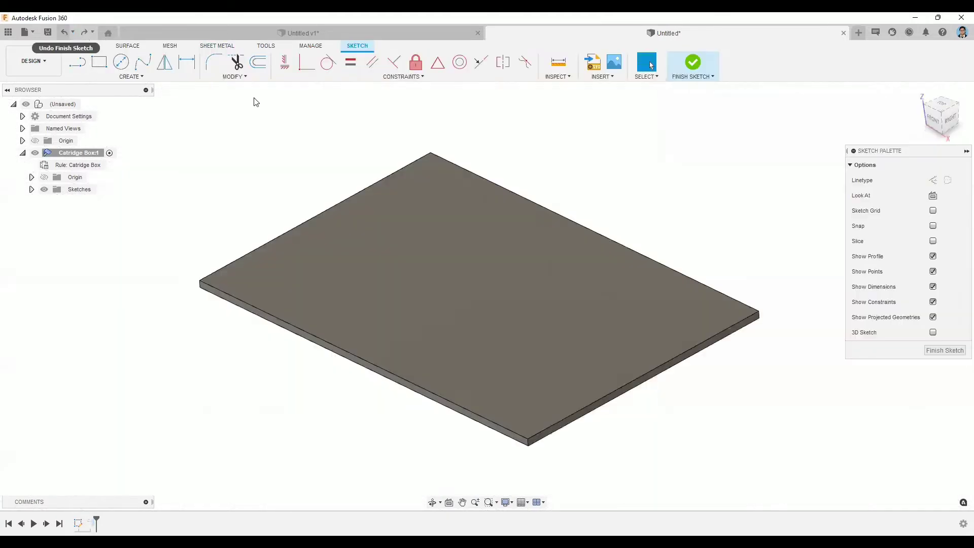
click(64, 32)
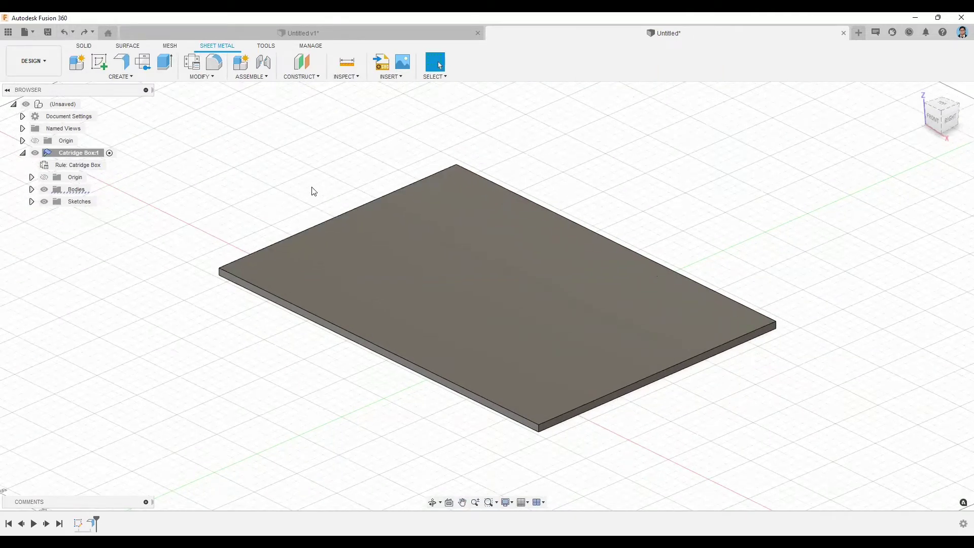
- Set up a 50 mm high edge flange along the full upper edge of the plate's front long side
middle_drag(361, 224, 361, 223)
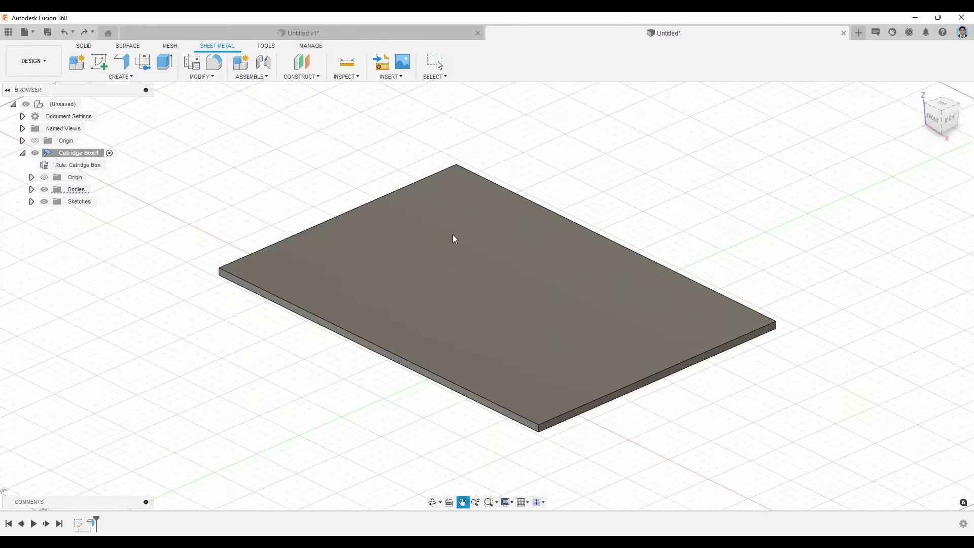
middle_drag(453, 235, 473, 242)
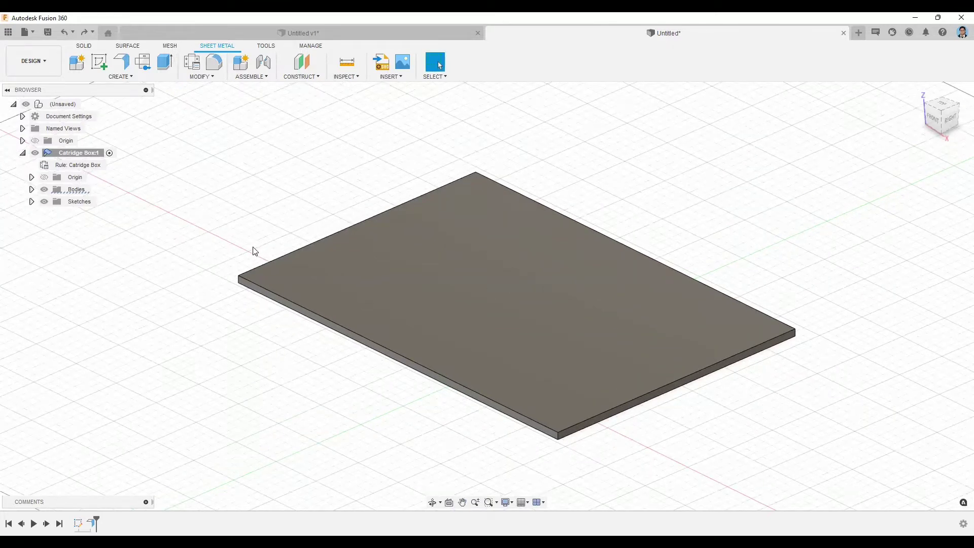
shift+middle_drag(263, 250, 302, 264)
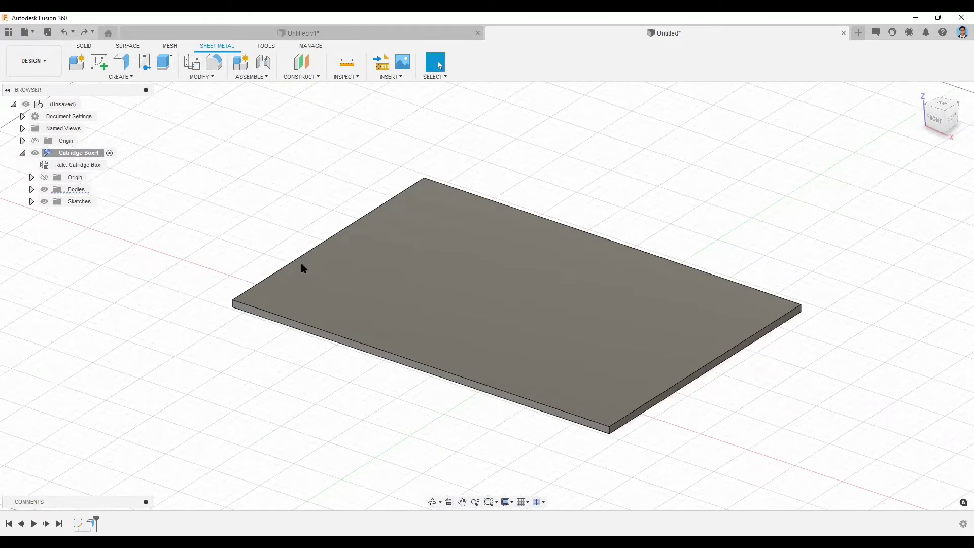
scroll(302, 268, up, 1)
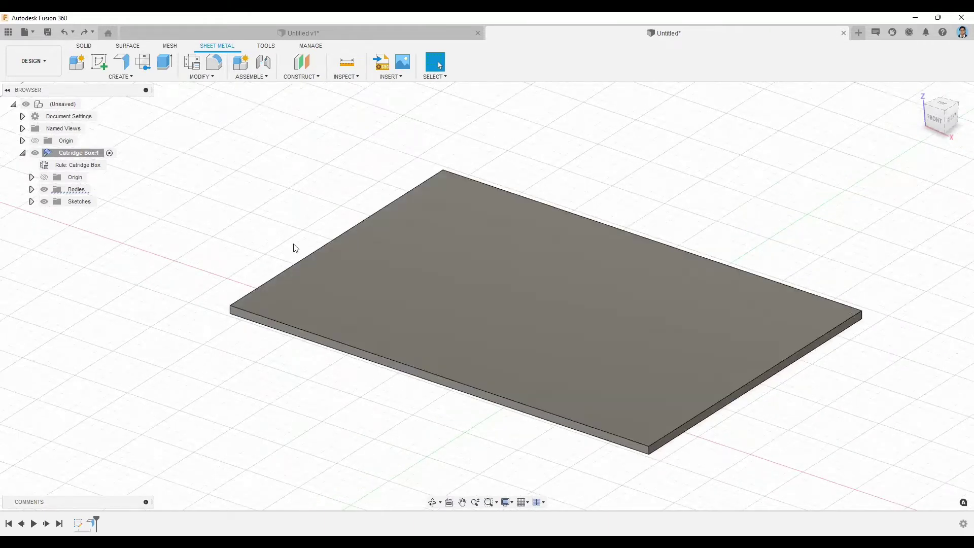
click(127, 67)
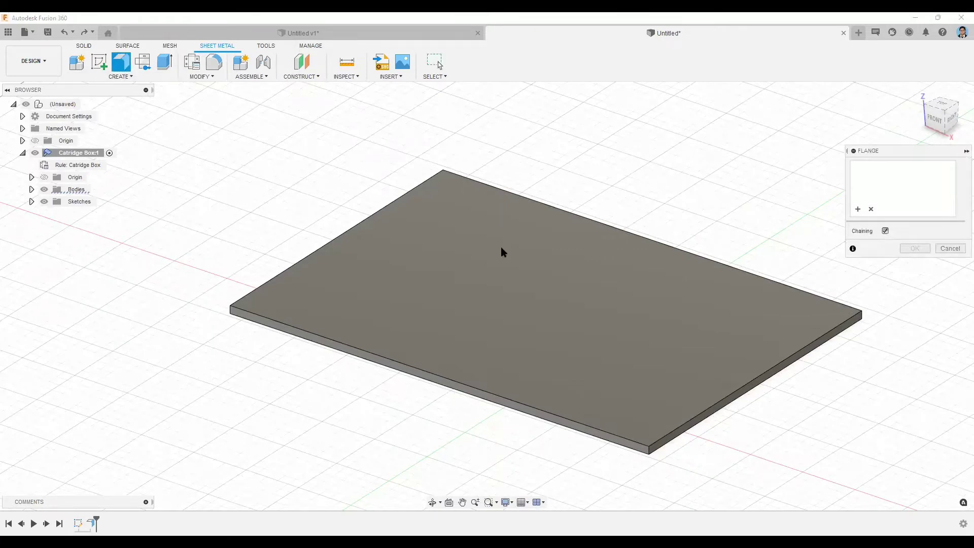
middle_drag(501, 247, 497, 175)
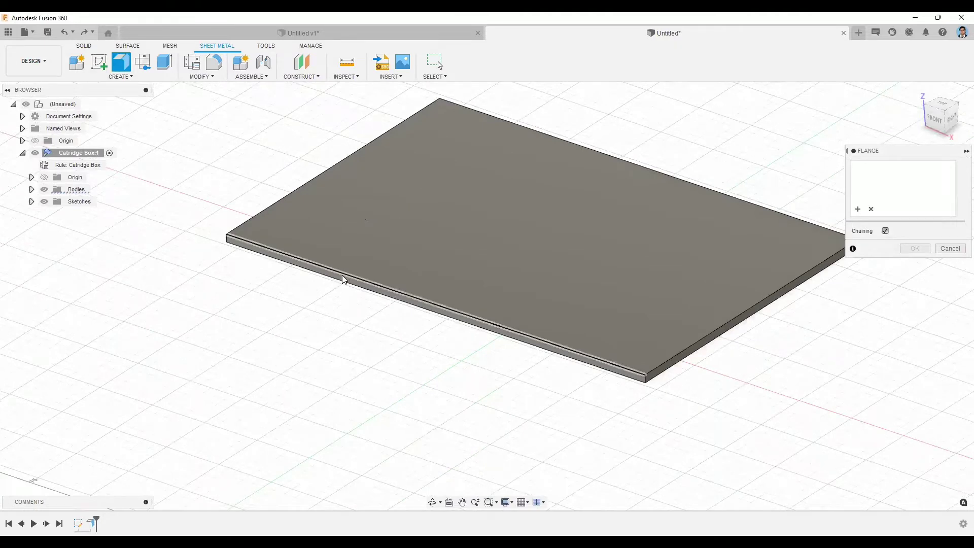
middle_drag(659, 384, 633, 412)
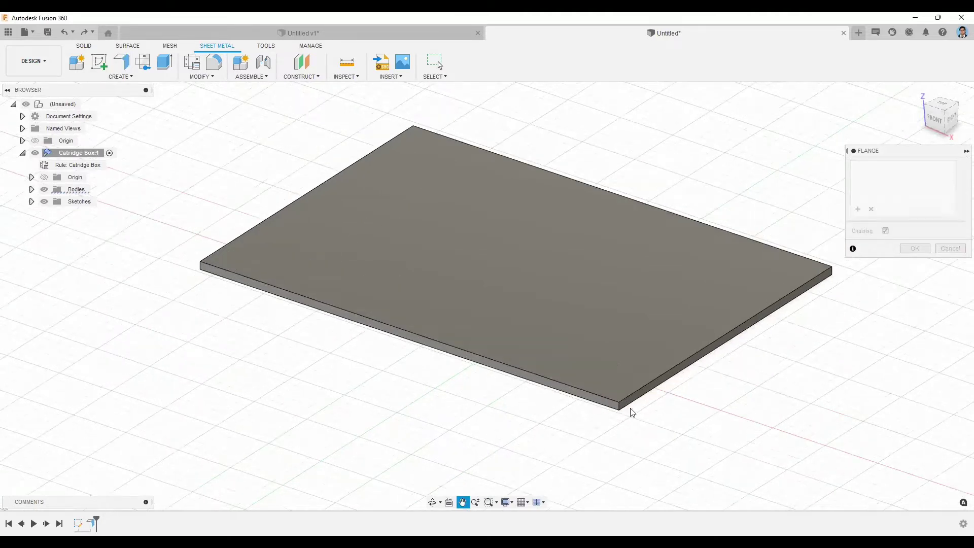
scroll(513, 359, up, 3)
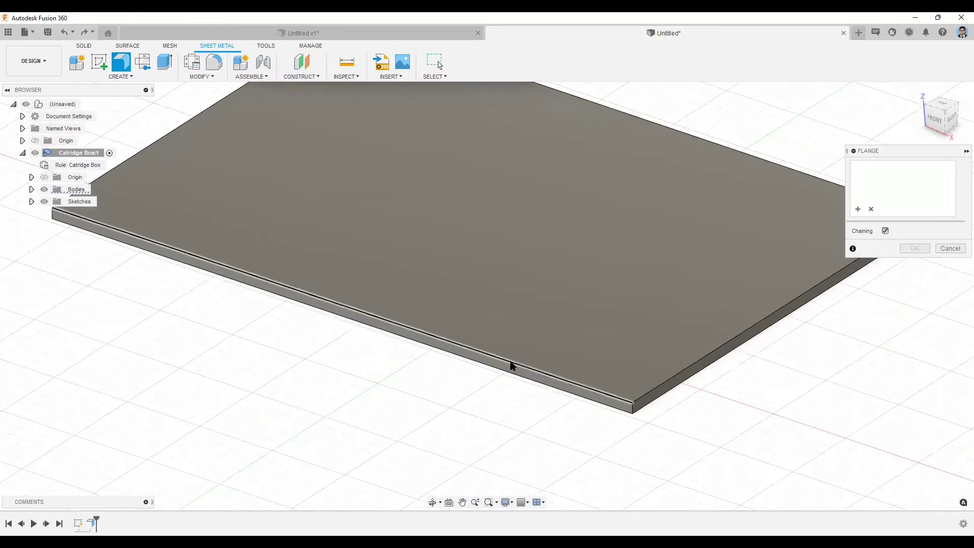
click(343, 301)
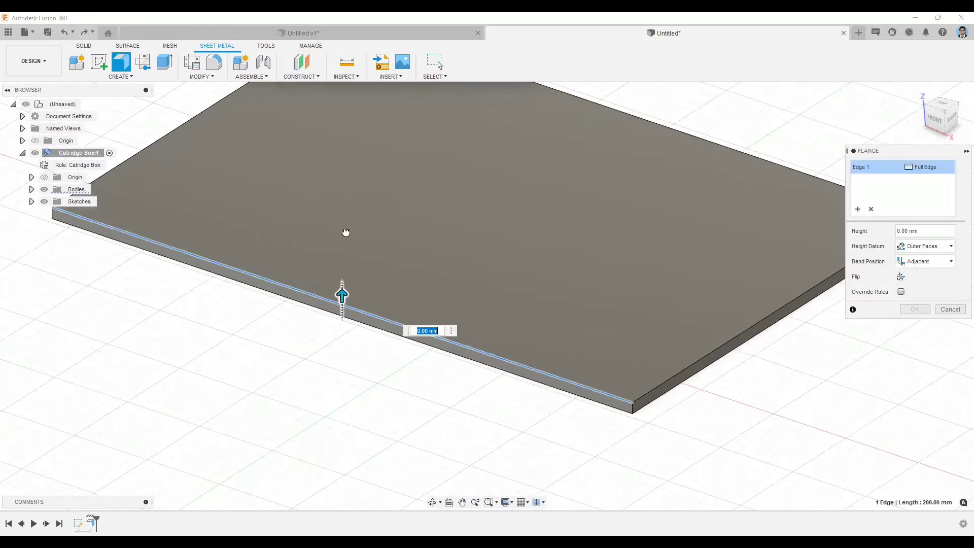
text(50)
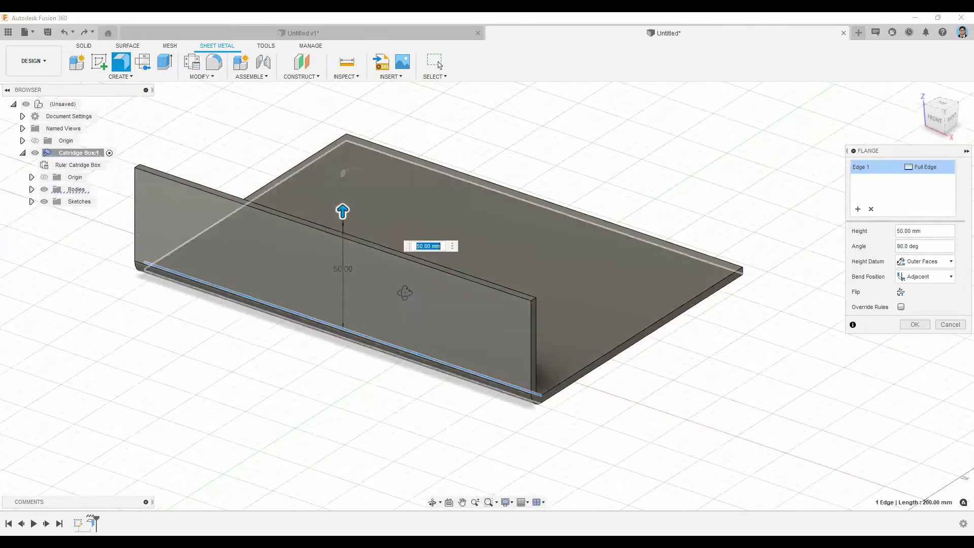
key(Return)
- Set the edge flange's height to 80 mm and its bend angle to 90 degrees
shift+middle_drag(360, 154, 345, 132)
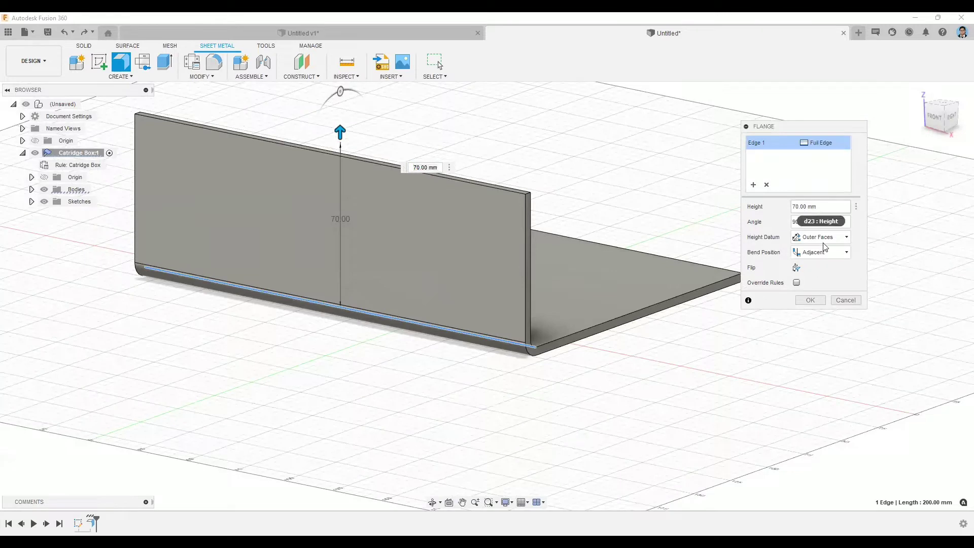
text(80)
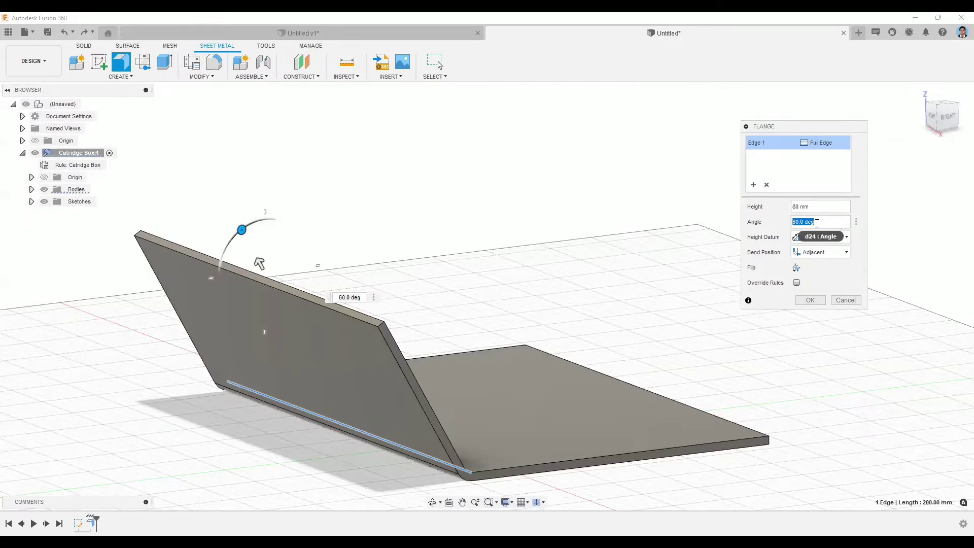
text(90)
shift+middle_drag(468, 235, 441, 230)
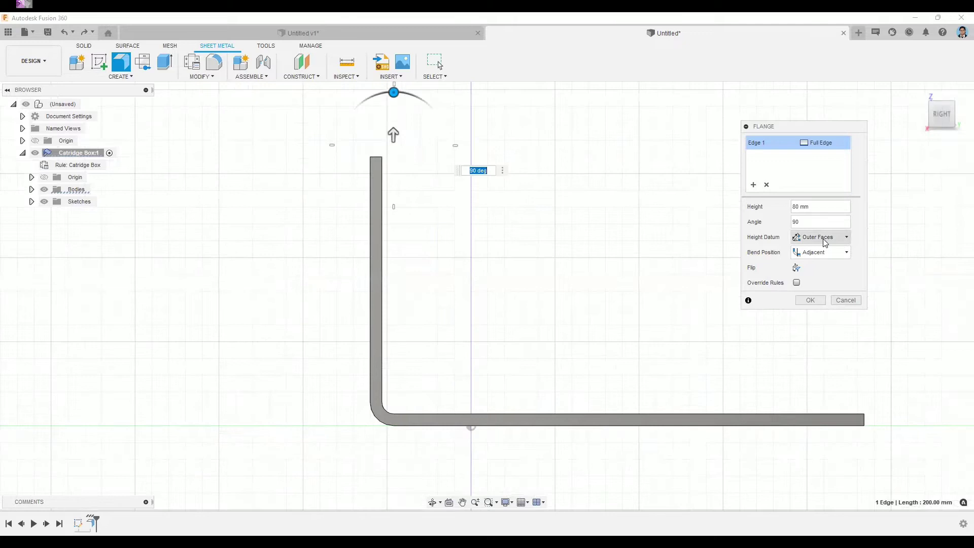
- Try the flange's height datum as Inner Faces, Outer Faces and Tangent To Bend
click(826, 243)
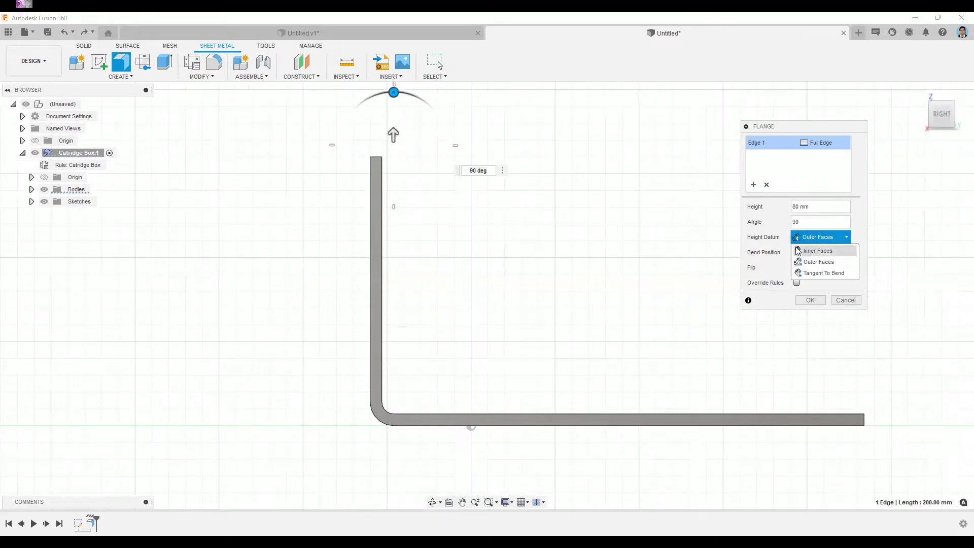
click(775, 240)
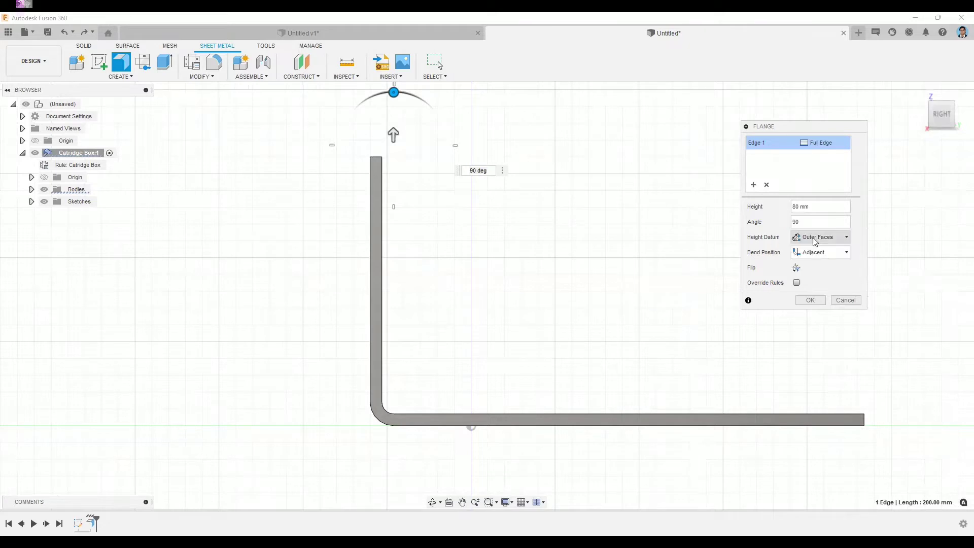
click(795, 206)
click(827, 237)
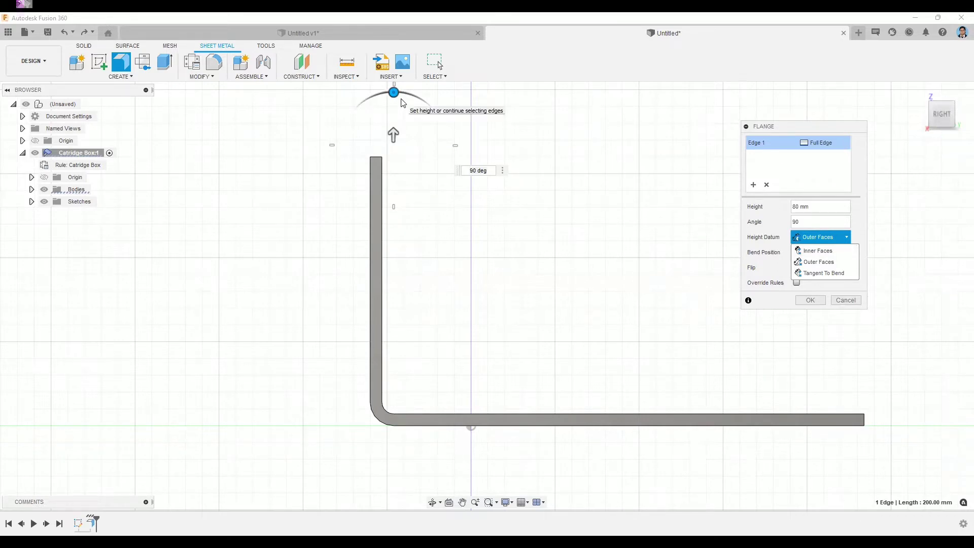
click(814, 251)
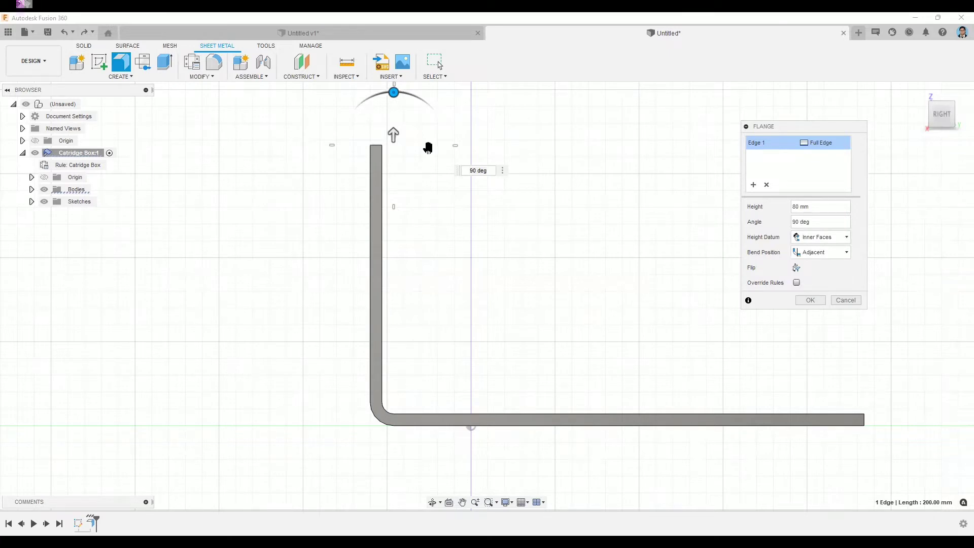
click(805, 238)
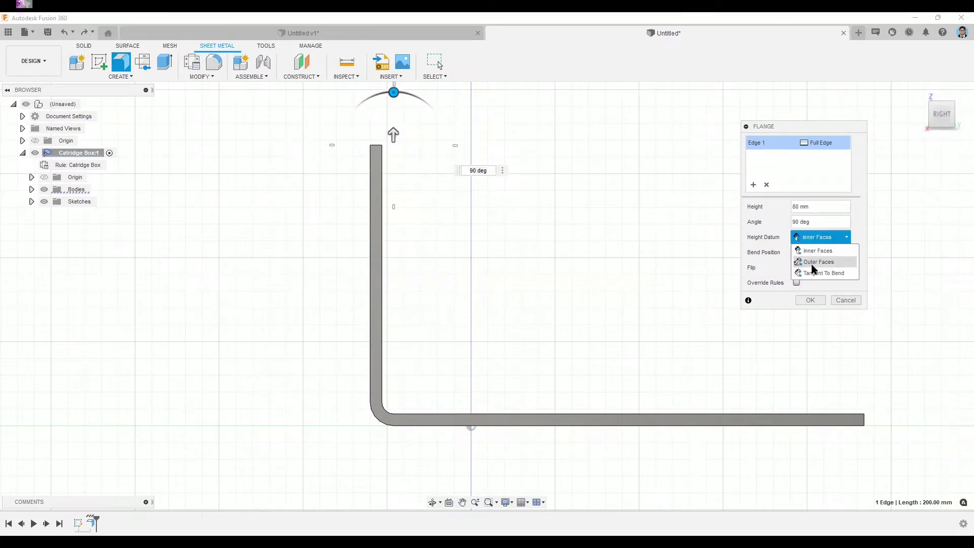
click(814, 263)
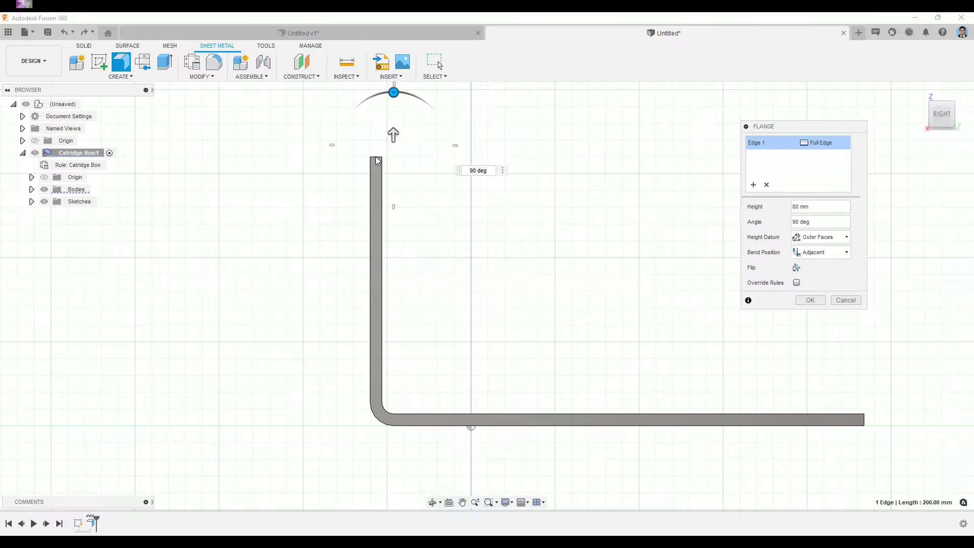
click(807, 240)
click(823, 273)
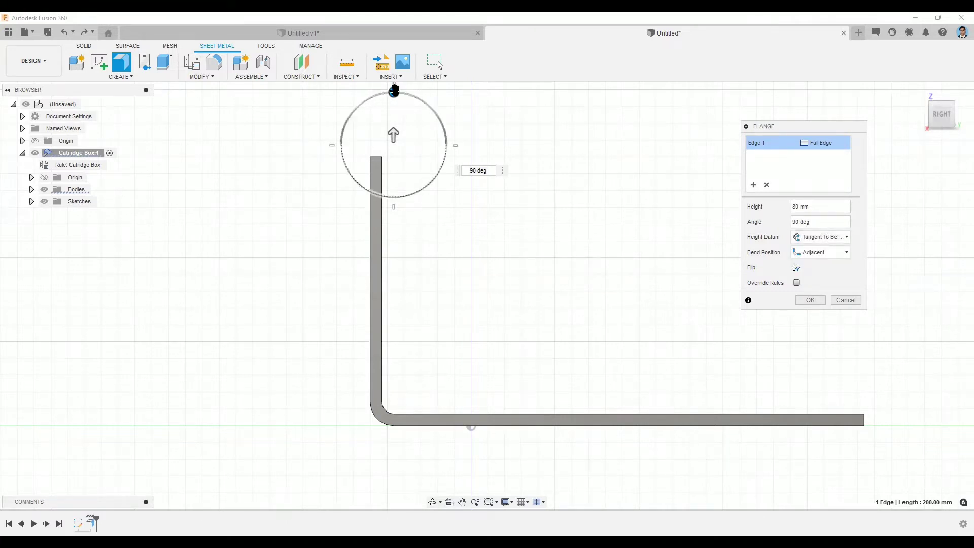
- Tilt the flange to a 135 degree angle and set its height datum to Inner Faces
drag(394, 92, 432, 108)
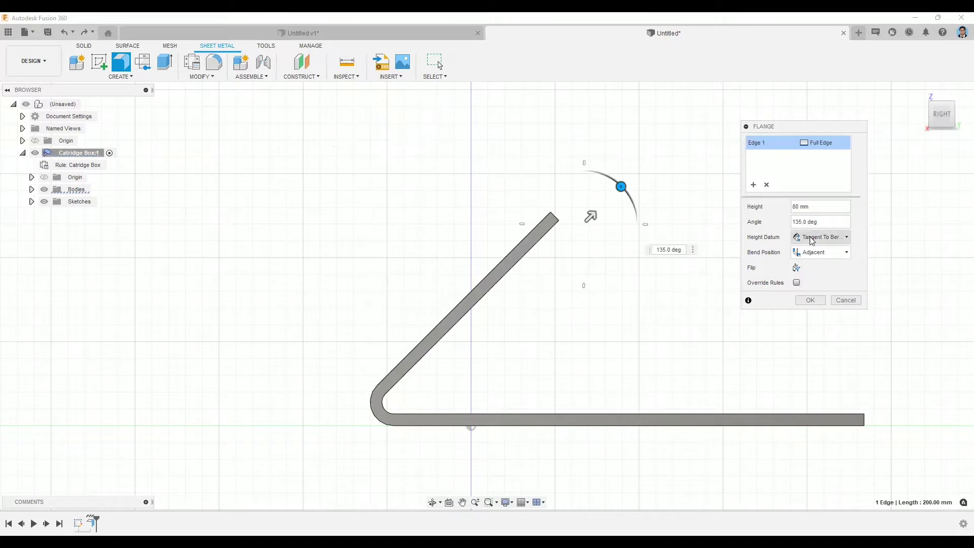
click(810, 238)
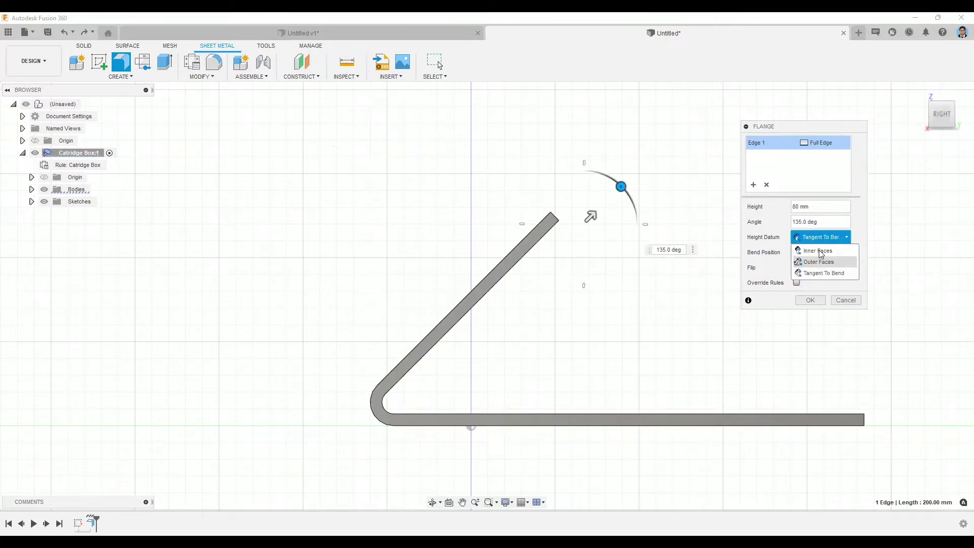
click(818, 250)
click(822, 238)
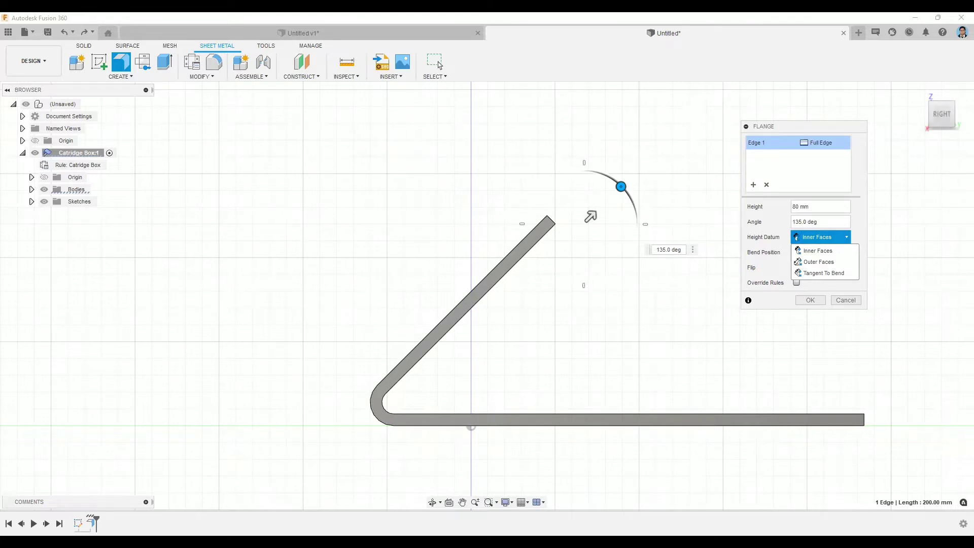
key(Escape)
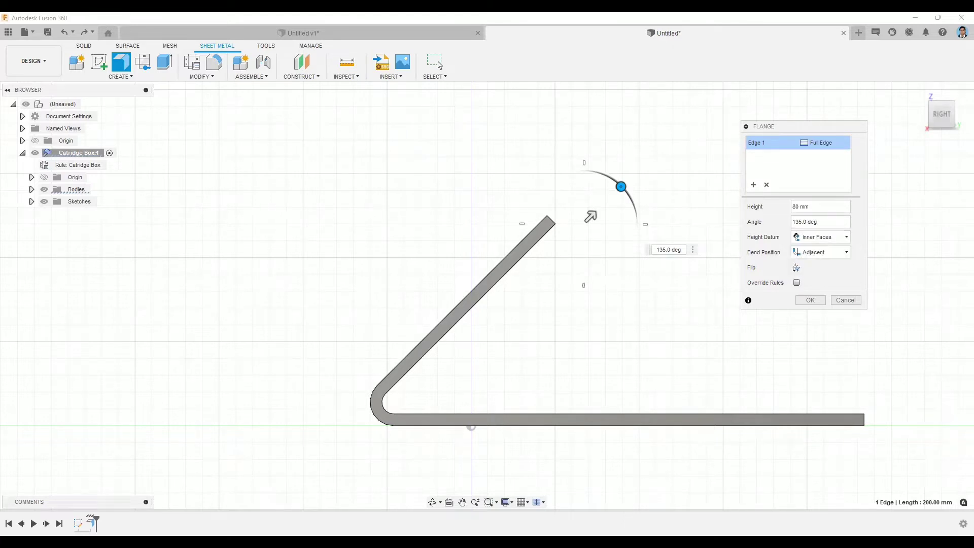
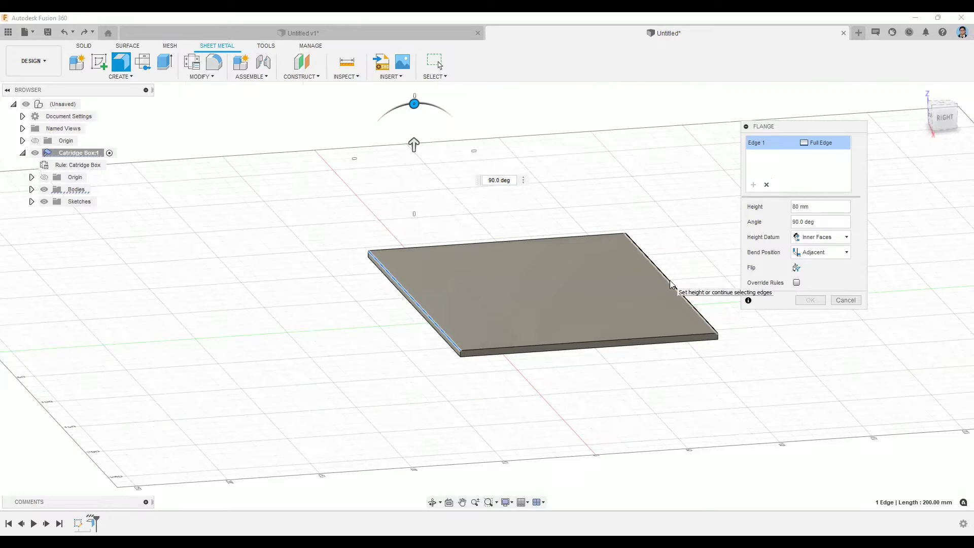
- Try adding the plate's opposite long edge to the 80 mm flange at a 90 degree angle, and cancel the flange
click(670, 280)
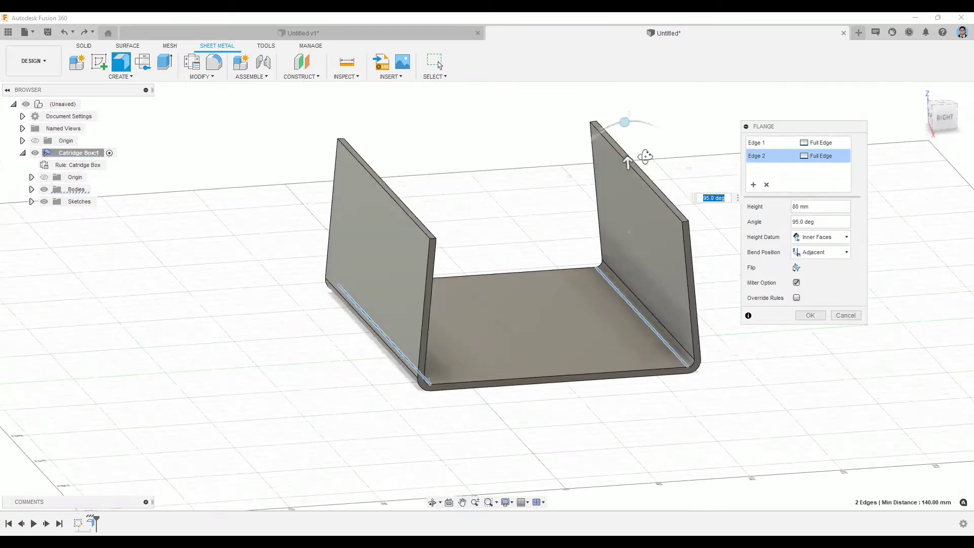
shift+middle_drag(646, 157, 637, 150)
mouse_move(629, 126)
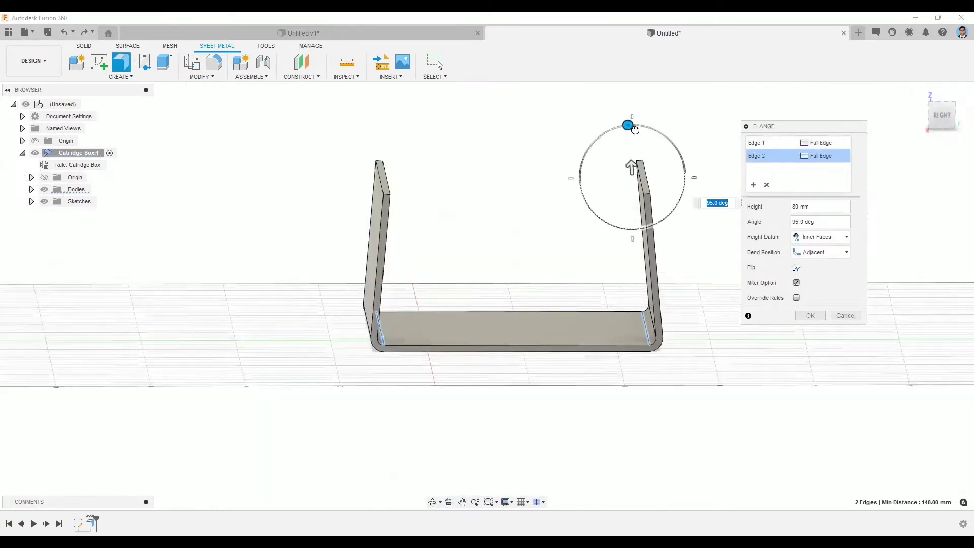
drag(633, 127, 646, 124)
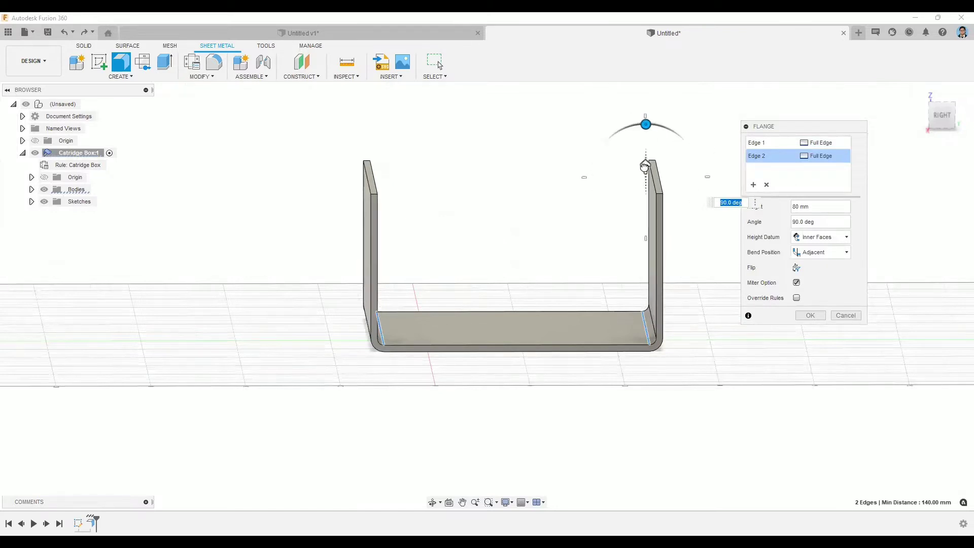
click(823, 205)
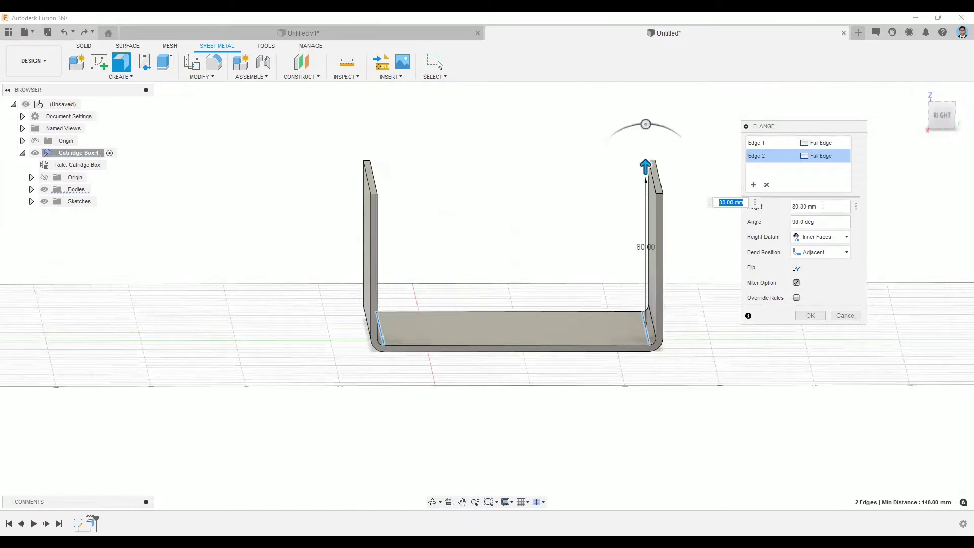
click(822, 207)
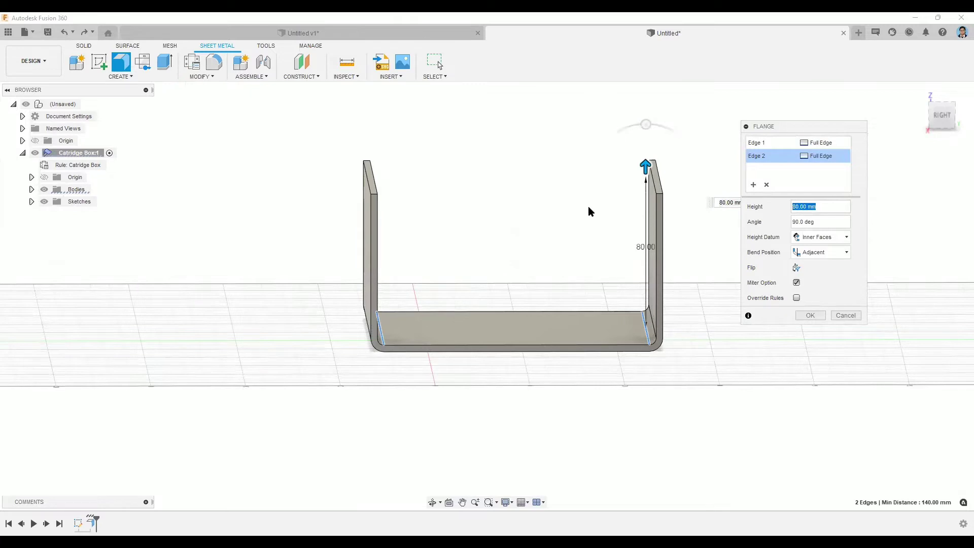
shift+middle_drag(596, 371, 589, 380)
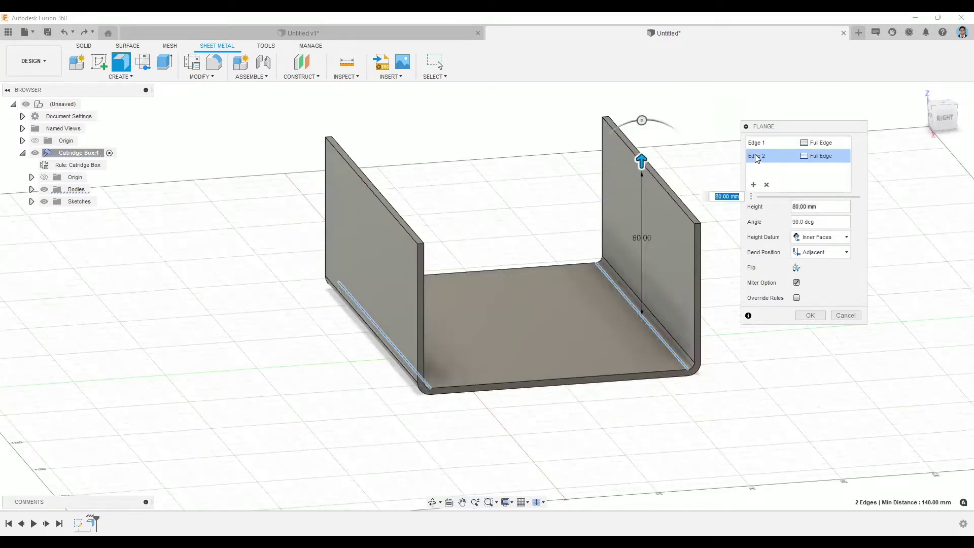
click(754, 185)
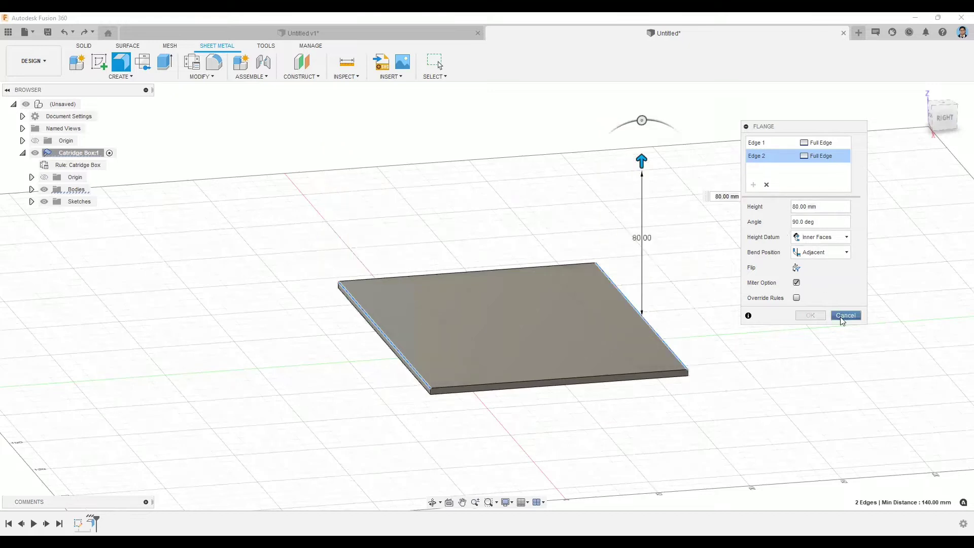
click(846, 315)
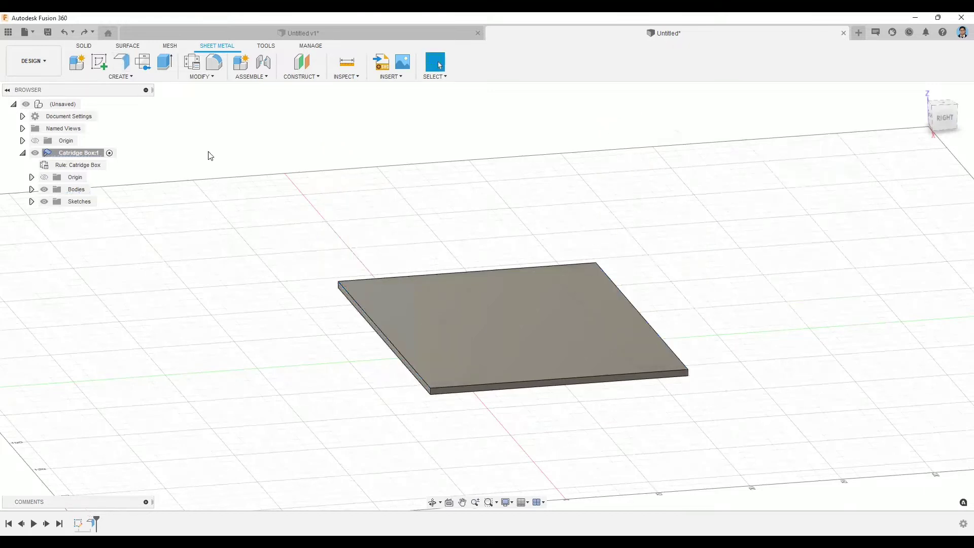
- Create 80 mm high edge flanges along both long edges and one short edge of the plate
click(121, 62)
click(359, 302)
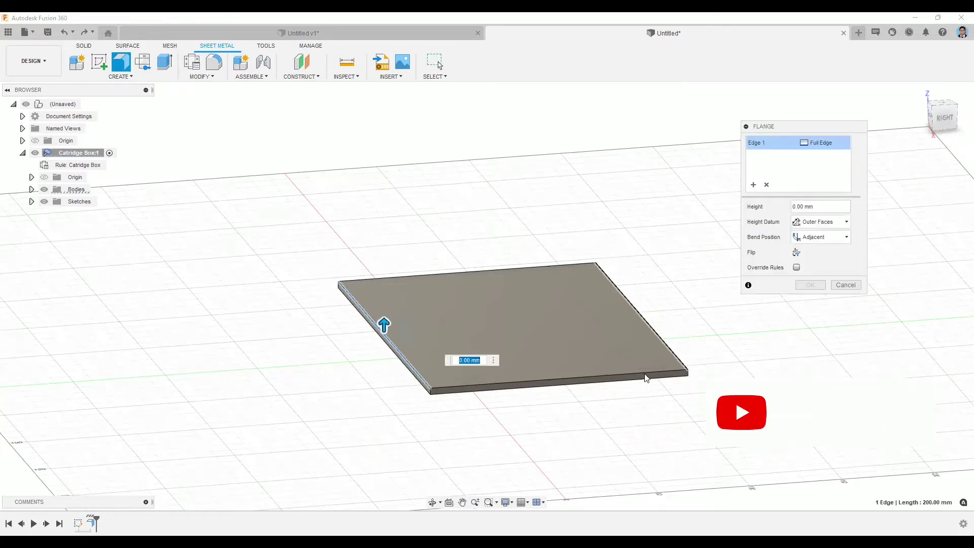
click(641, 316)
click(609, 376)
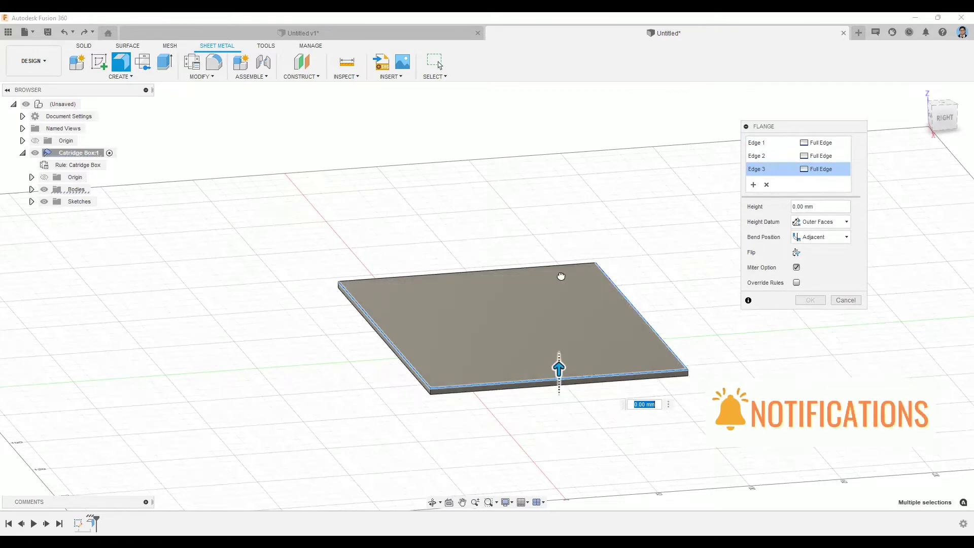
drag(558, 369, 561, 276)
double_click(825, 204)
text(80)
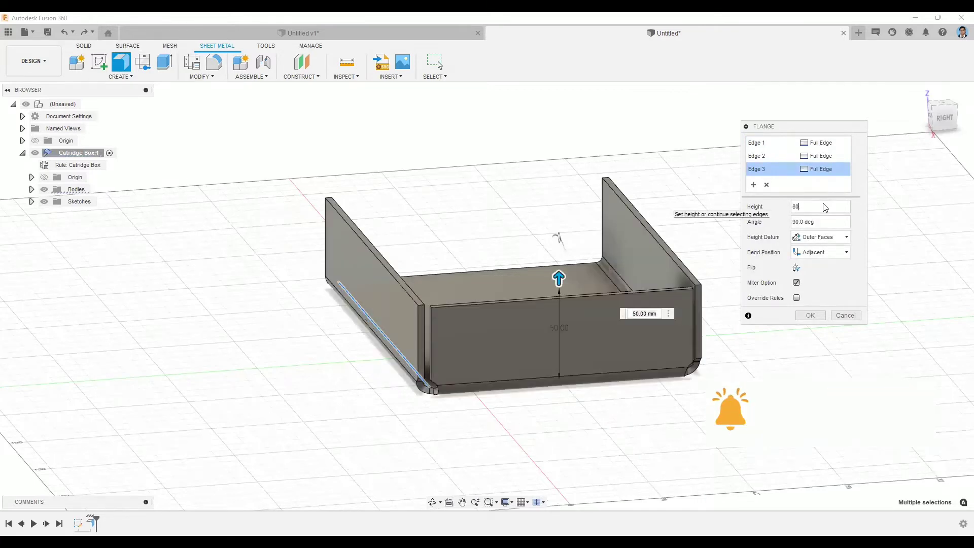
click(821, 313)
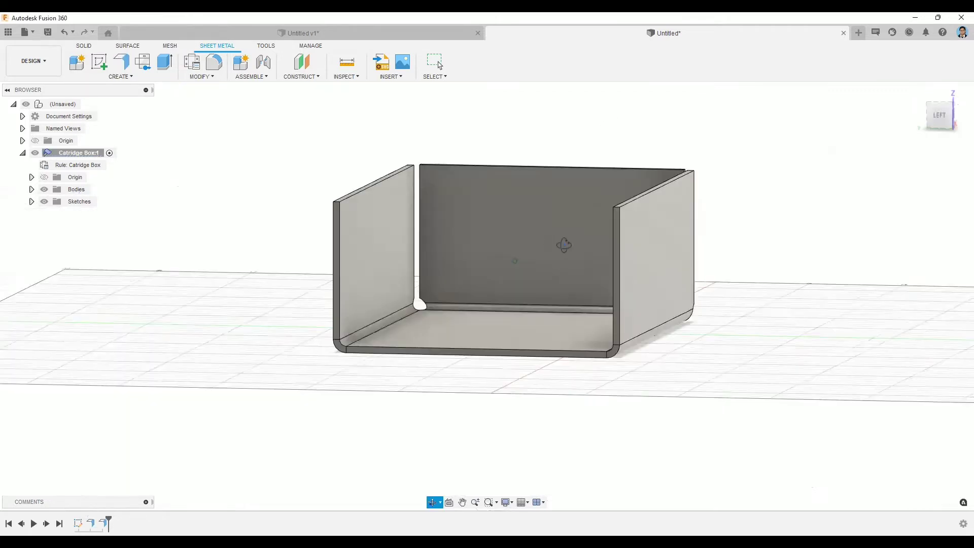
- Examine the corner relief where two flanges meet and open the sheet metal rules with the Catridge Box rule selected
shift+middle_drag(564, 245, 470, 311)
scroll(475, 300, down, 2)
scroll(479, 289, up, 4)
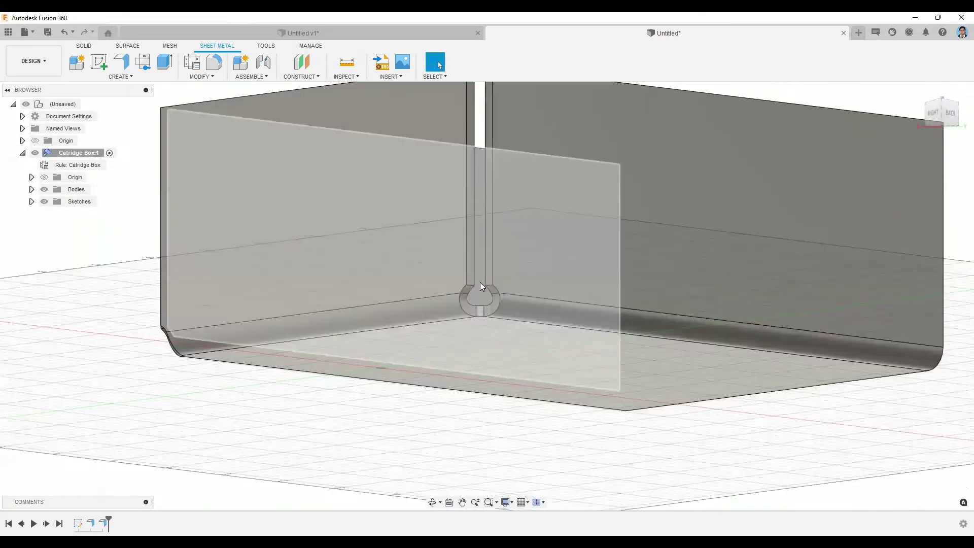
scroll(481, 283, up, 5)
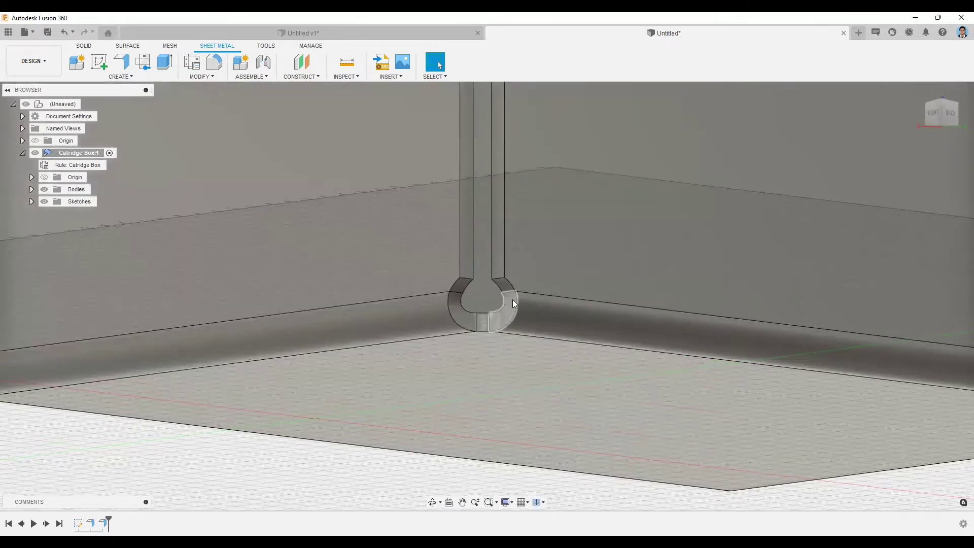
click(102, 78)
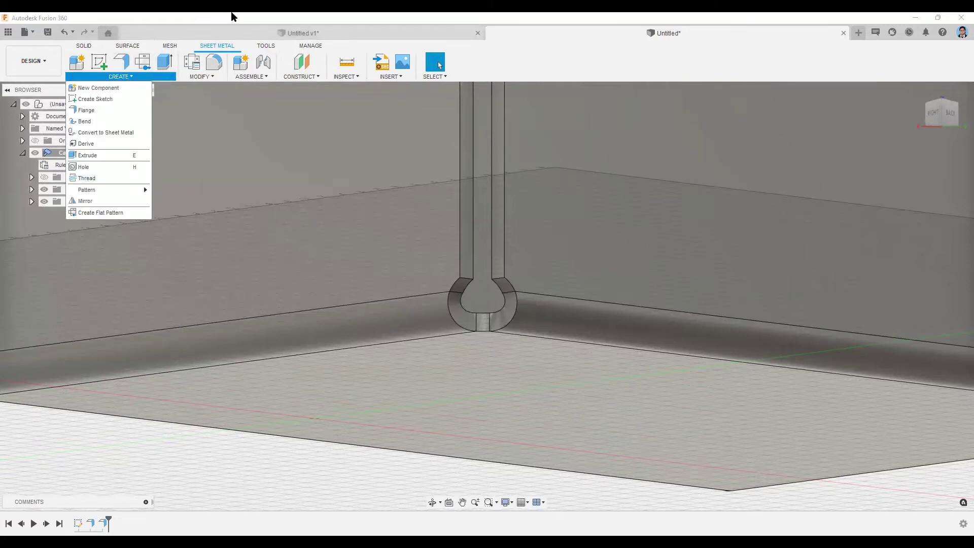
click(194, 76)
click(198, 78)
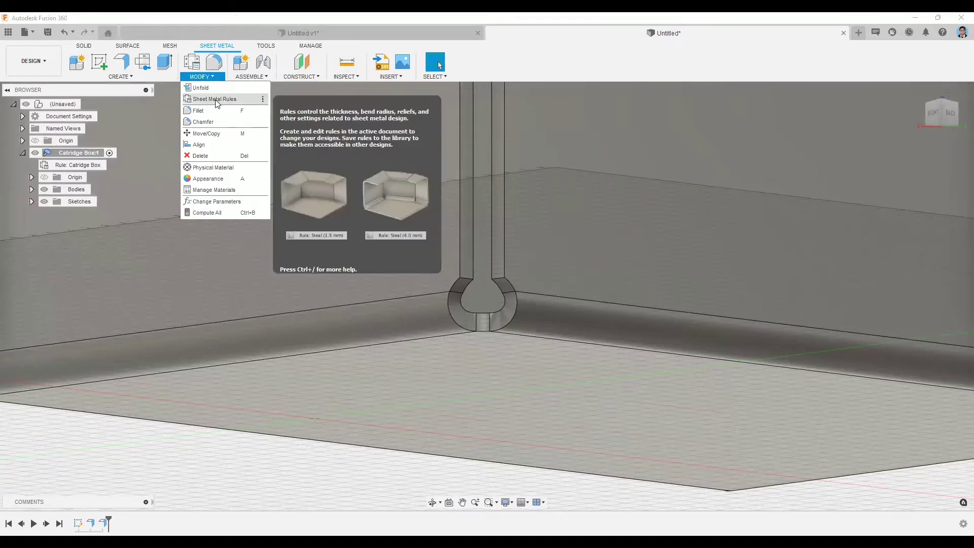
click(679, 160)
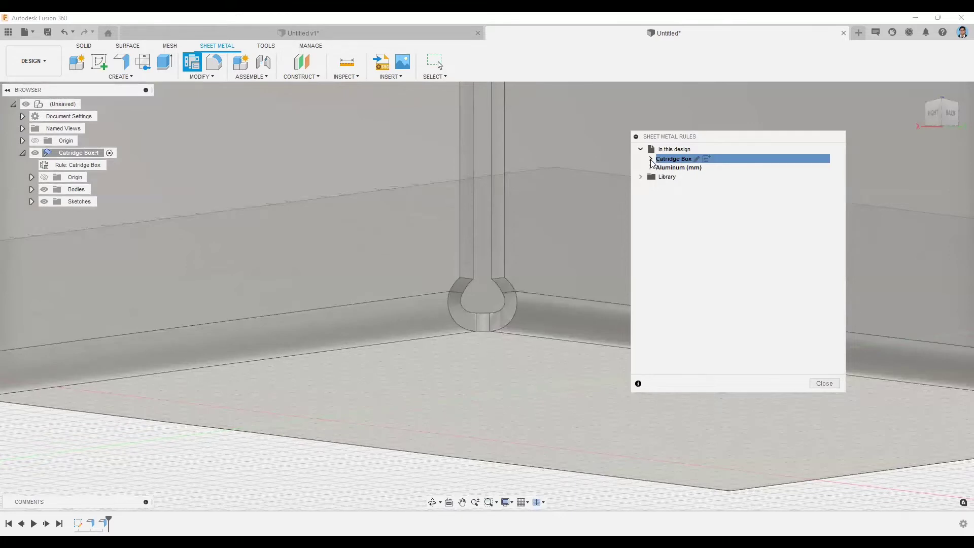
- Review the Catridge Box rule's bend conditions and the 2 Bend Intersection settings in its corner conditions
click(651, 159)
click(660, 191)
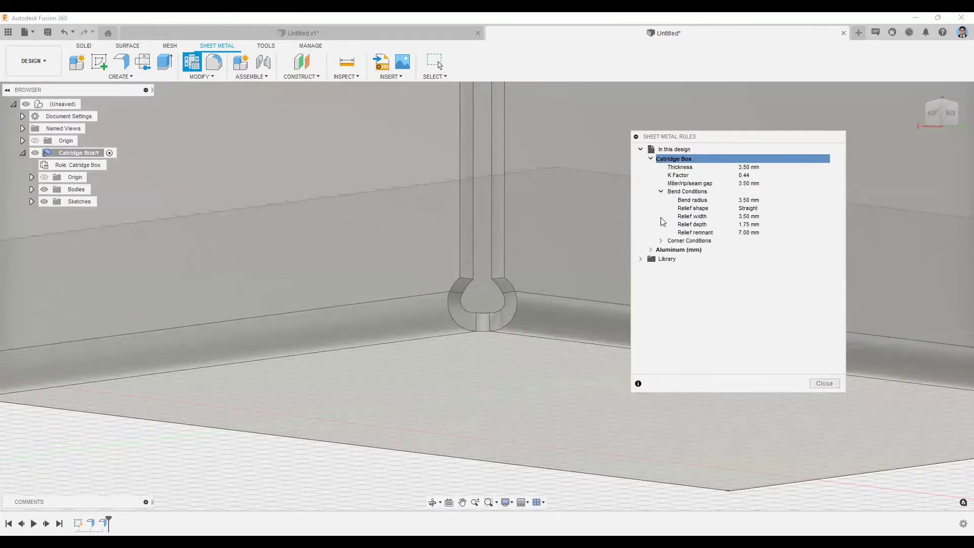
click(661, 191)
click(662, 201)
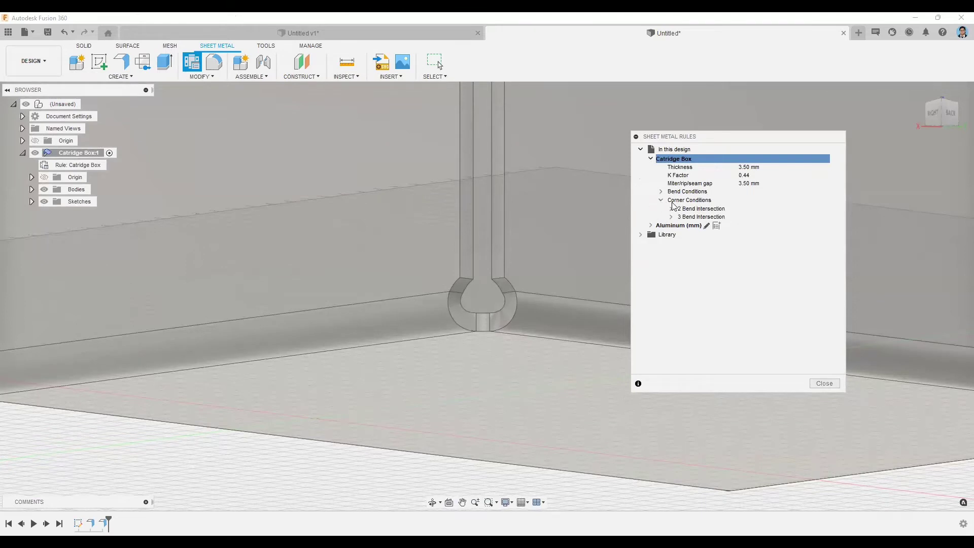
click(671, 209)
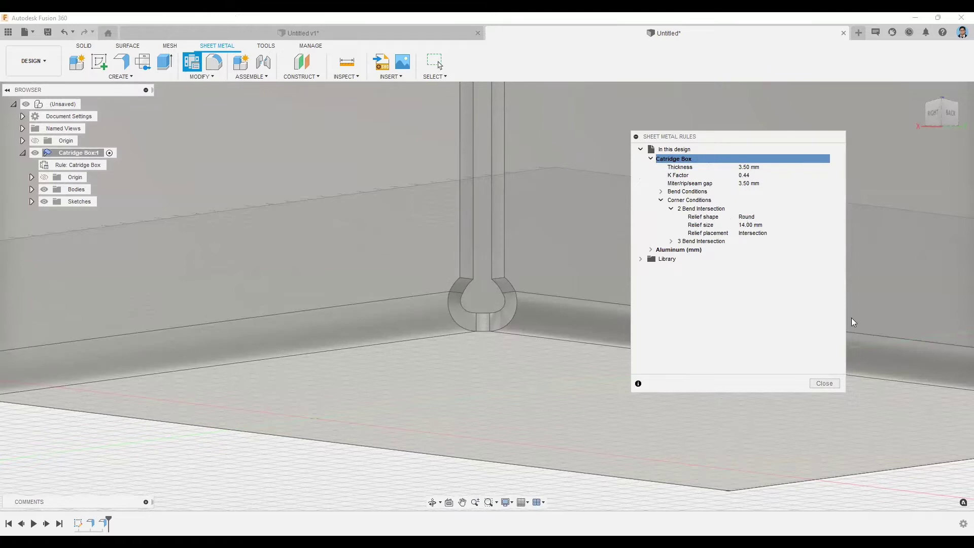
- Close the sheet metal rules and examine the round corner relief from outside the box
click(824, 378)
scroll(655, 221, down, 2)
shift+middle_drag(634, 210, 619, 226)
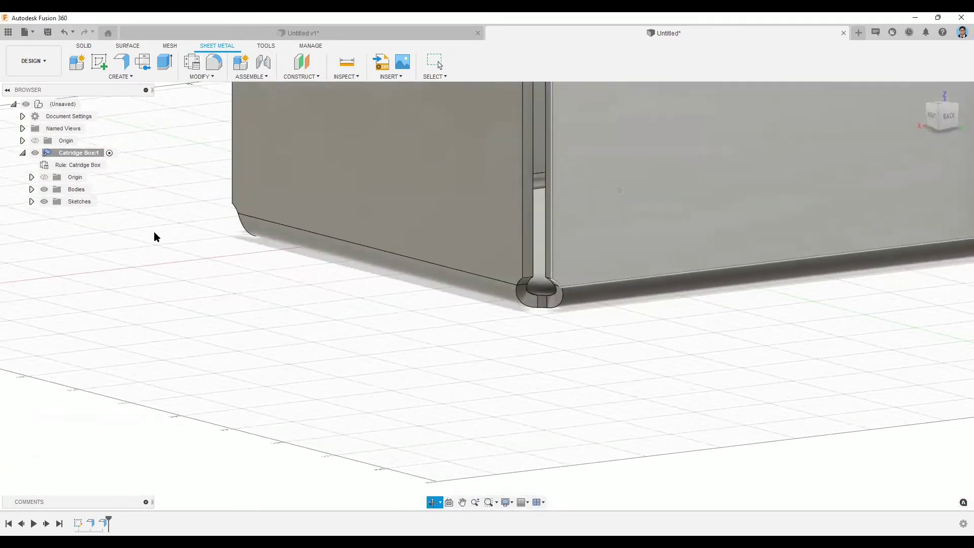
shift+middle_drag(155, 231, 175, 234)
scroll(784, 221, up, 2)
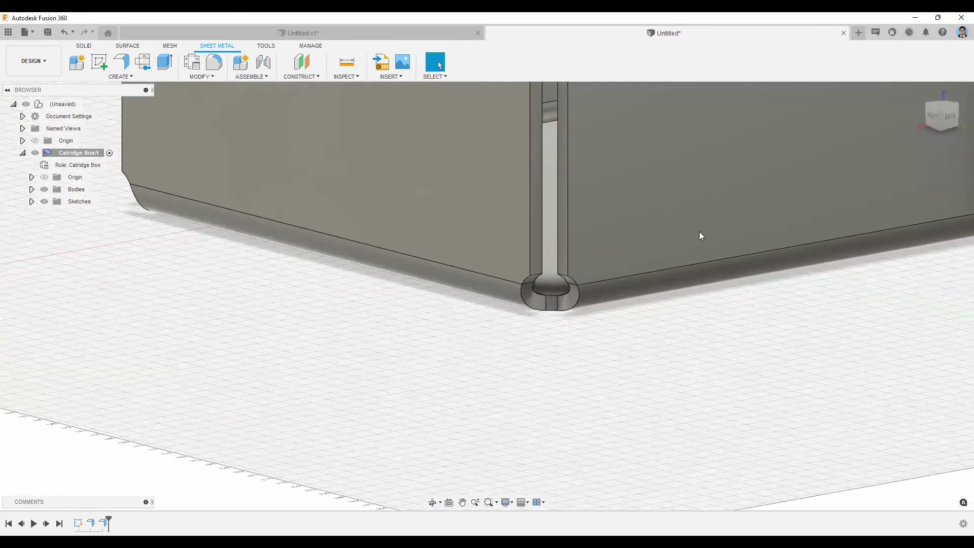
scroll(537, 209, up, 1)
scroll(280, 177, down, 3)
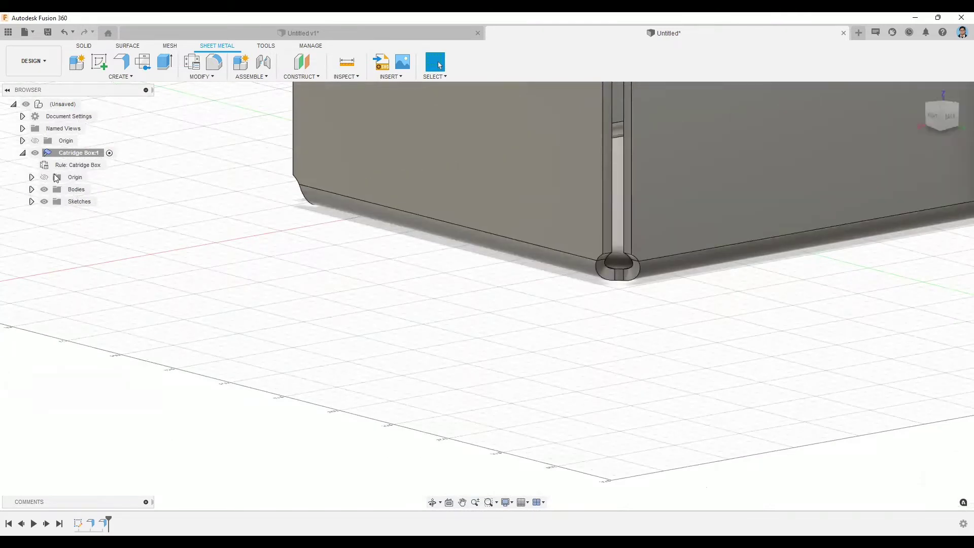
- Edit the three-edge flange feature and enable Override Rules with the 2 Bend Corner Override
right_click(106, 524)
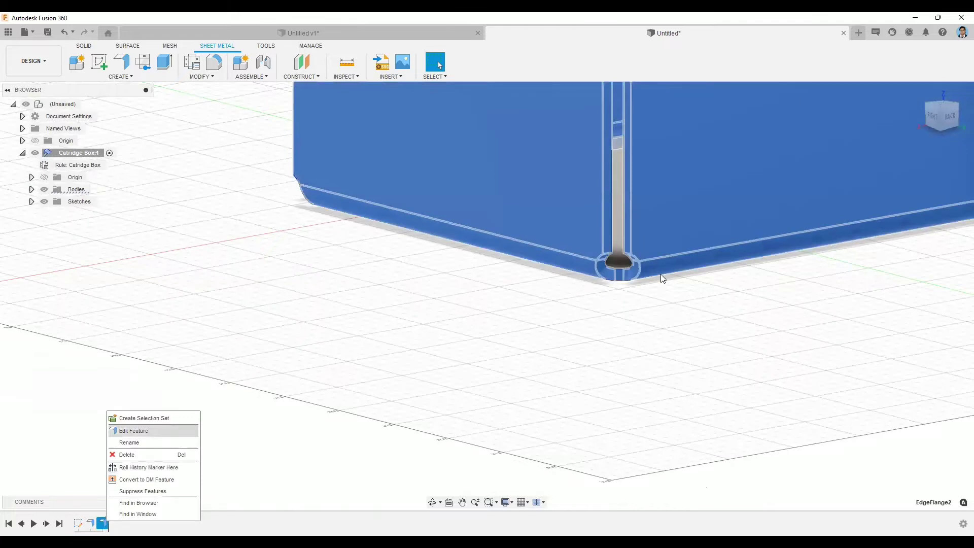
scroll(645, 257, up, 3)
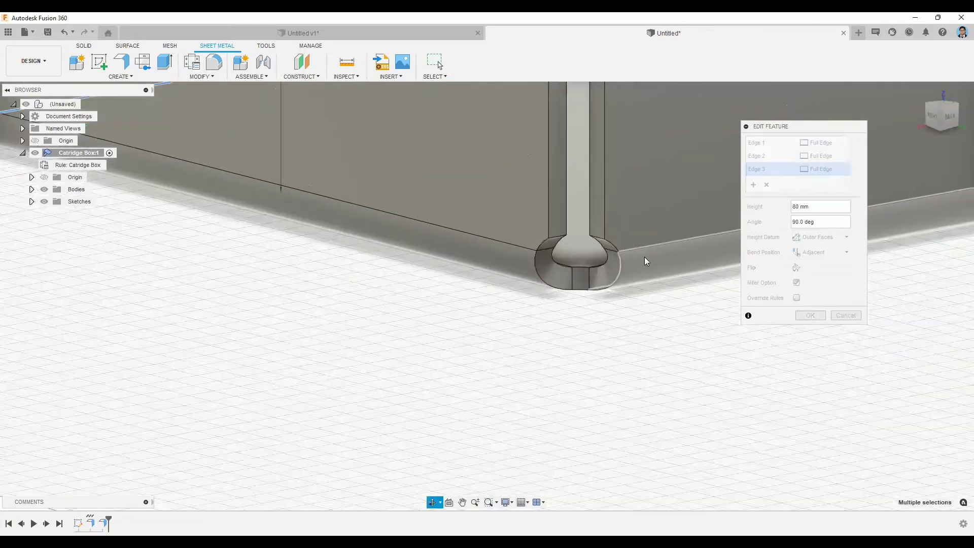
click(797, 299)
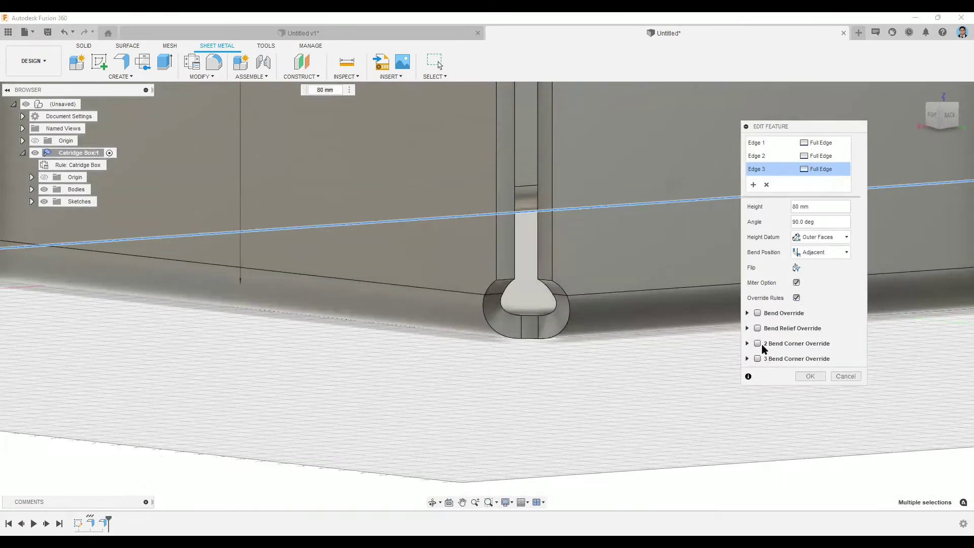
click(758, 344)
- Try the Square, Tear, Trim to Bend, Linear Weld and Arc Weld relief shapes on the two-bend corners
click(821, 359)
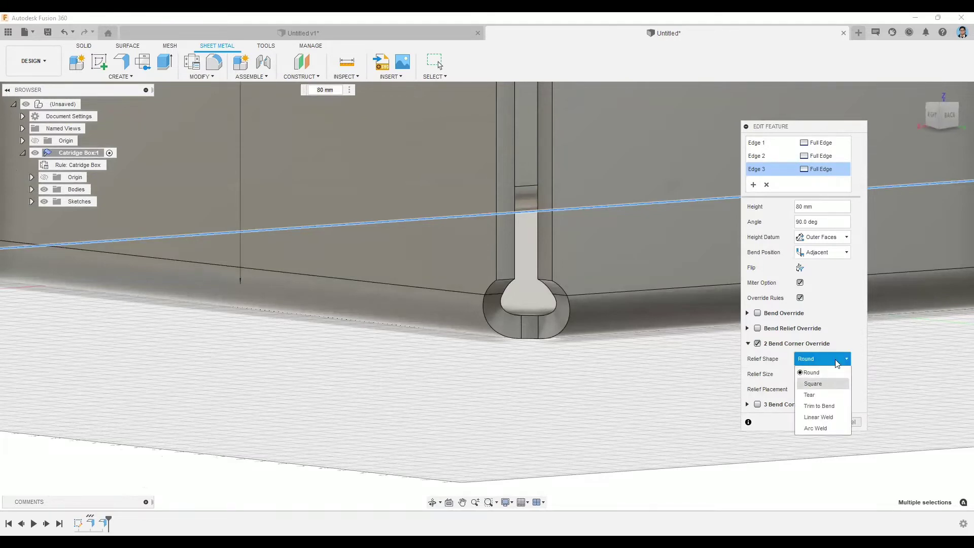
click(831, 384)
click(821, 395)
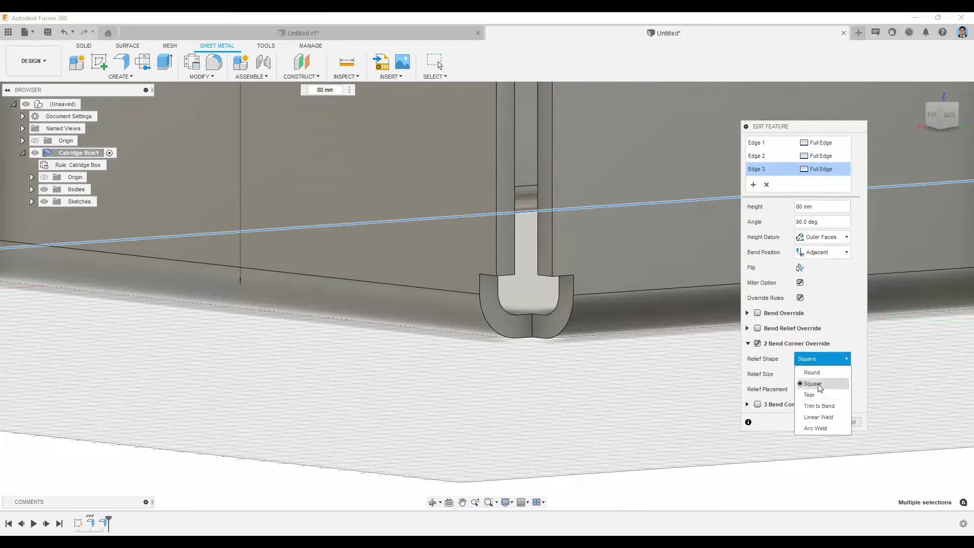
click(837, 407)
click(835, 419)
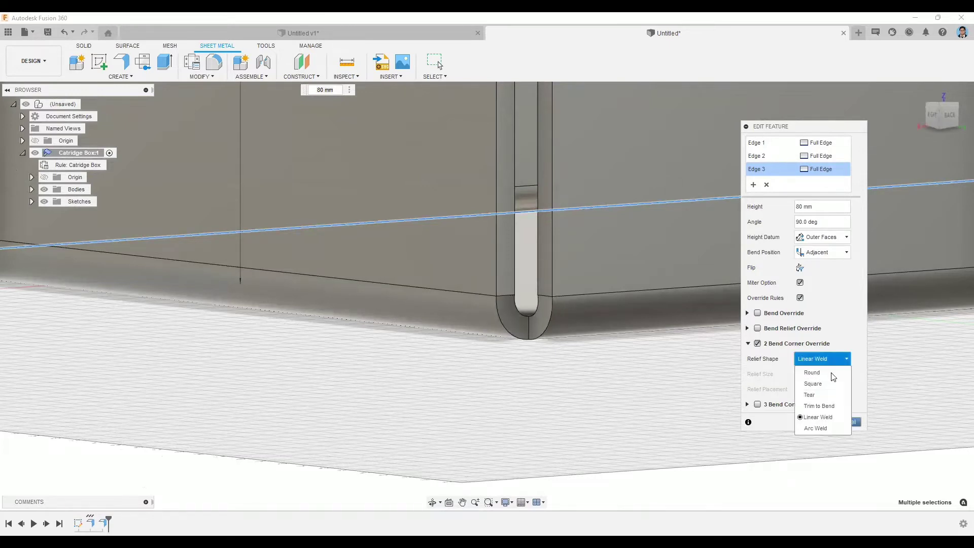
click(833, 429)
click(840, 360)
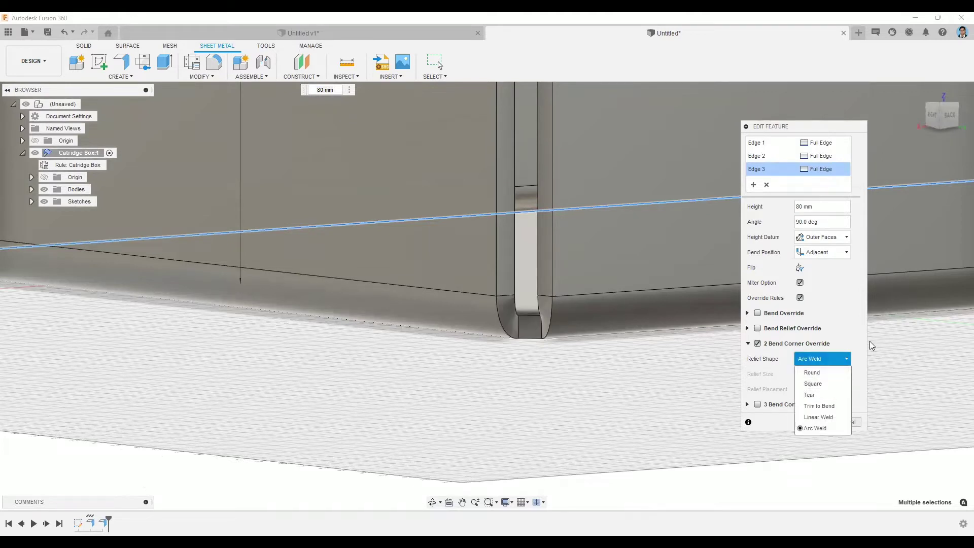
- Set the two-bend corner relief shape to Round and apply the flange edit
click(830, 375)
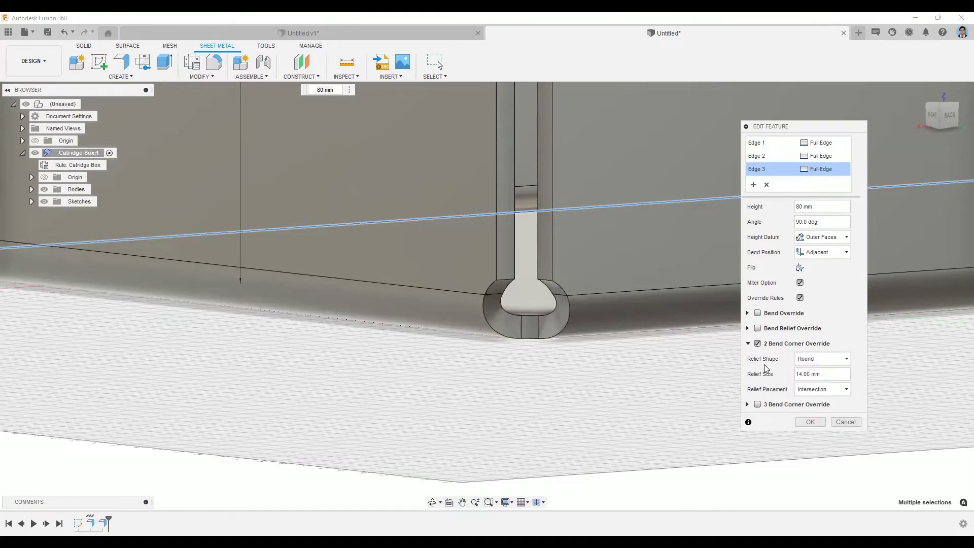
click(816, 422)
- Start a new edge flange along the plate's remaining short edge with a height of 80 mm
scroll(564, 339, down, 3)
middle_drag(564, 340, 428, 382)
shift+middle_drag(723, 278, 159, 106)
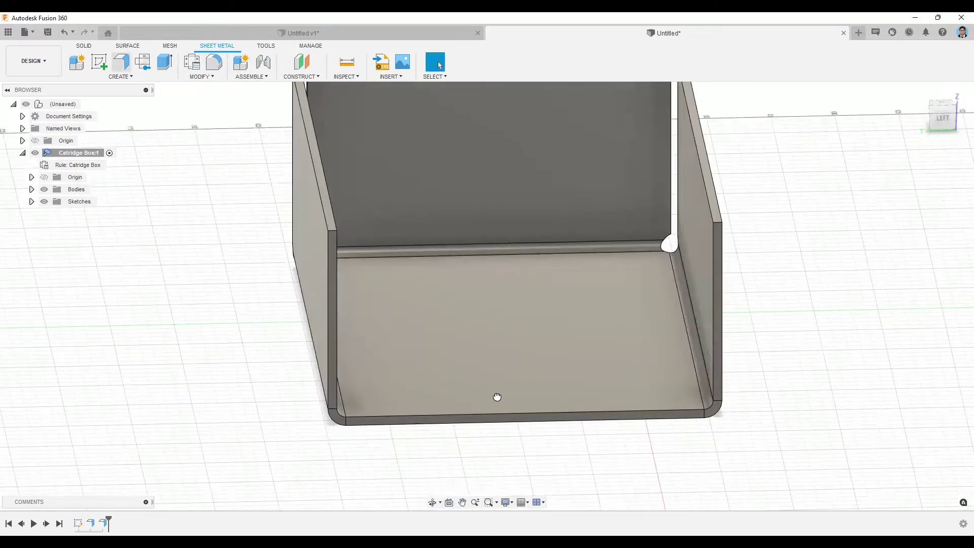
key(Return)
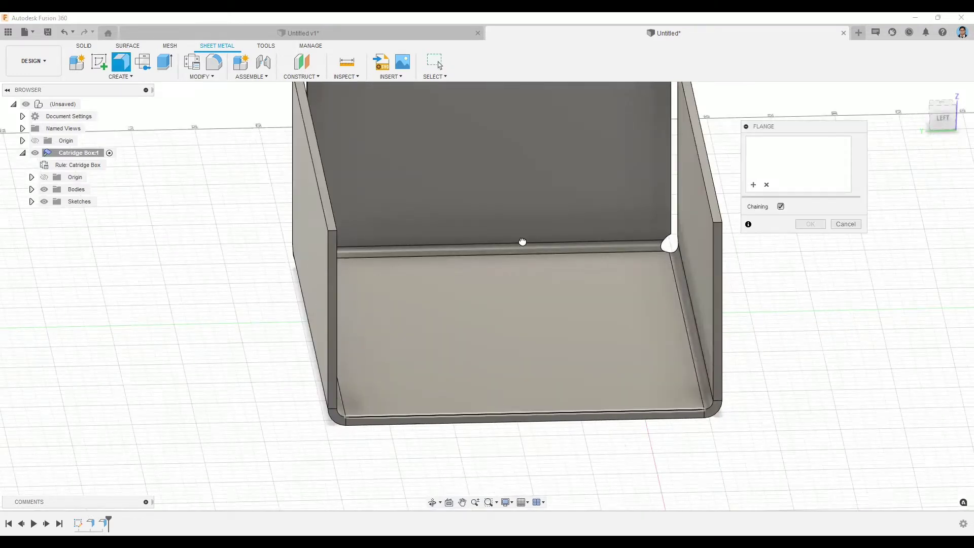
click(522, 240)
click(822, 207)
text(80)
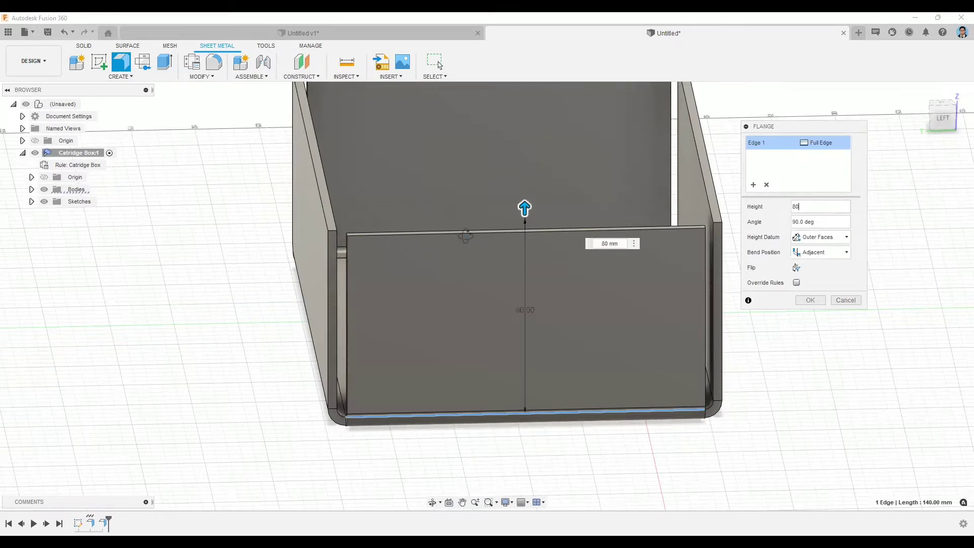
- Examine how the new short-side flange sits relative to the plate edge and the long walls, including from the back view
shift+middle_drag(570, 237, 616, 343)
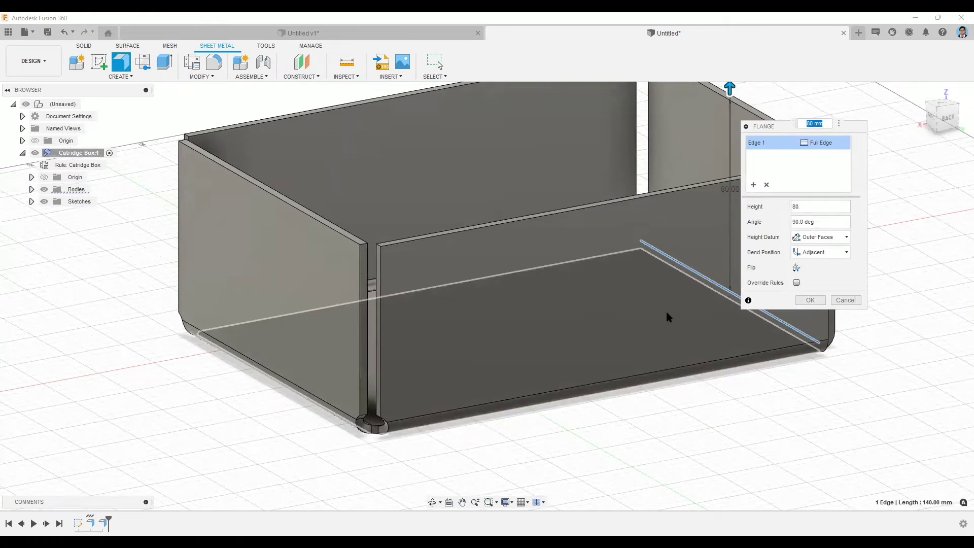
shift+middle_drag(332, 334, 354, 341)
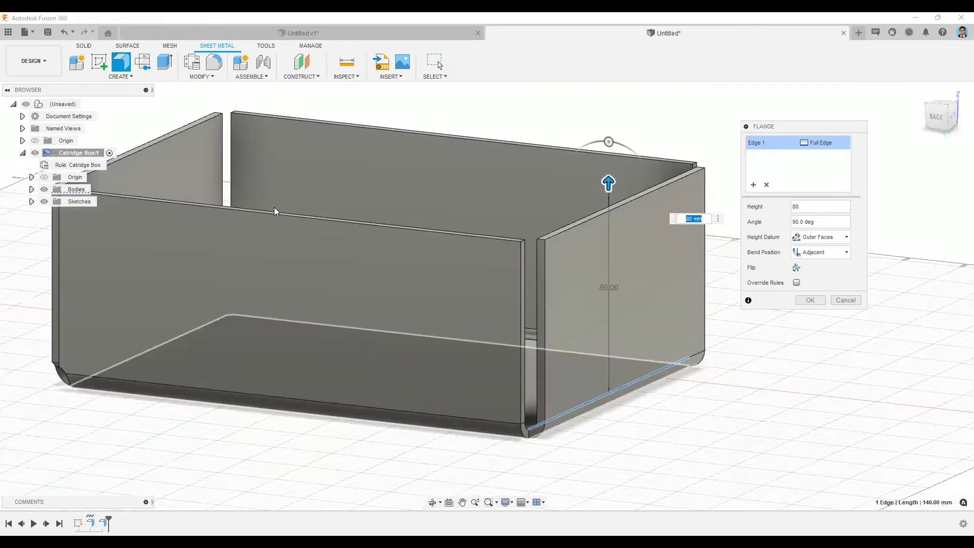
shift+middle_drag(666, 388, 693, 394)
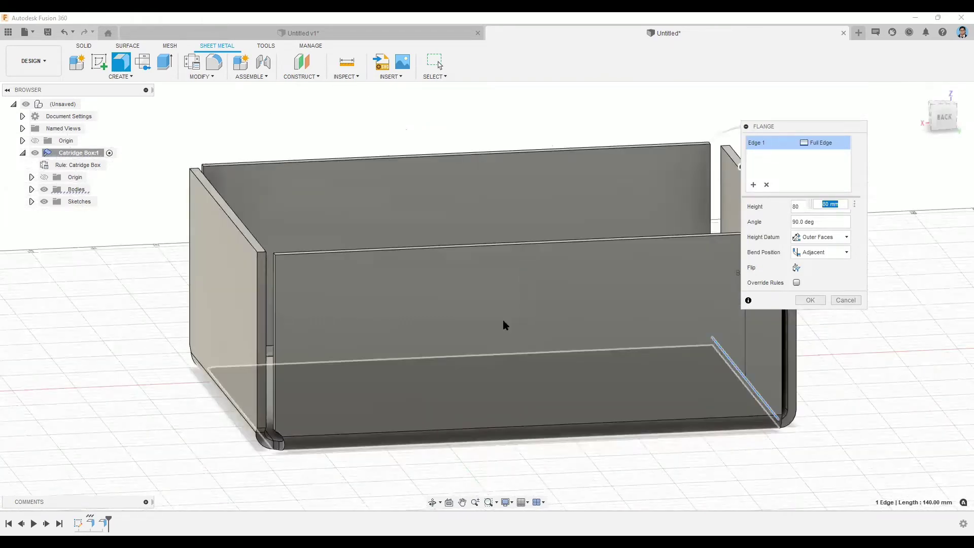
click(944, 116)
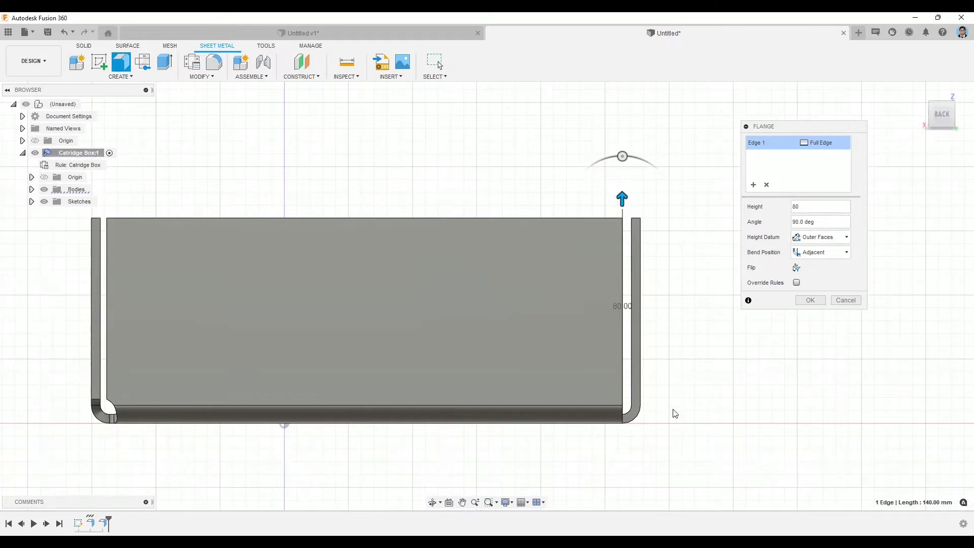
scroll(670, 409, down, 3)
scroll(654, 378, up, 5)
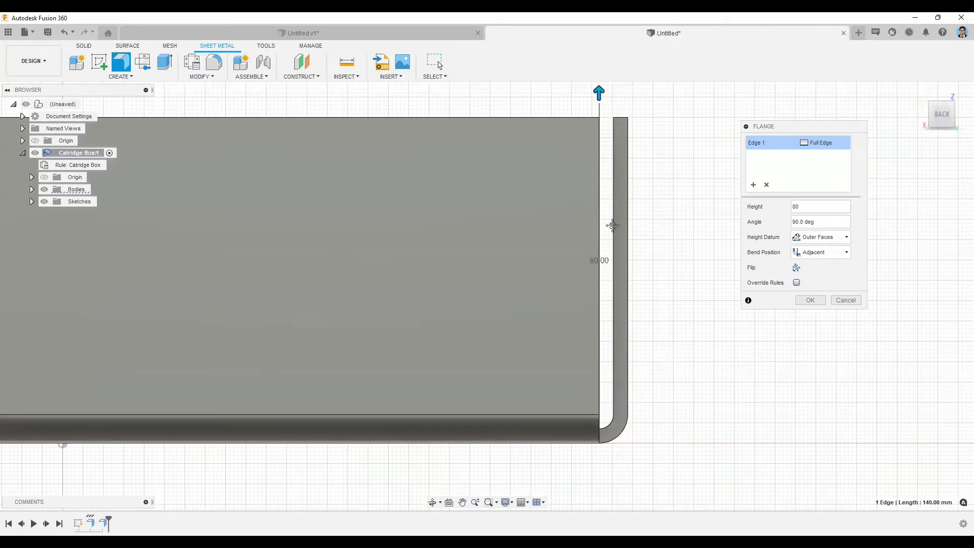
middle_drag(613, 222, 608, 244)
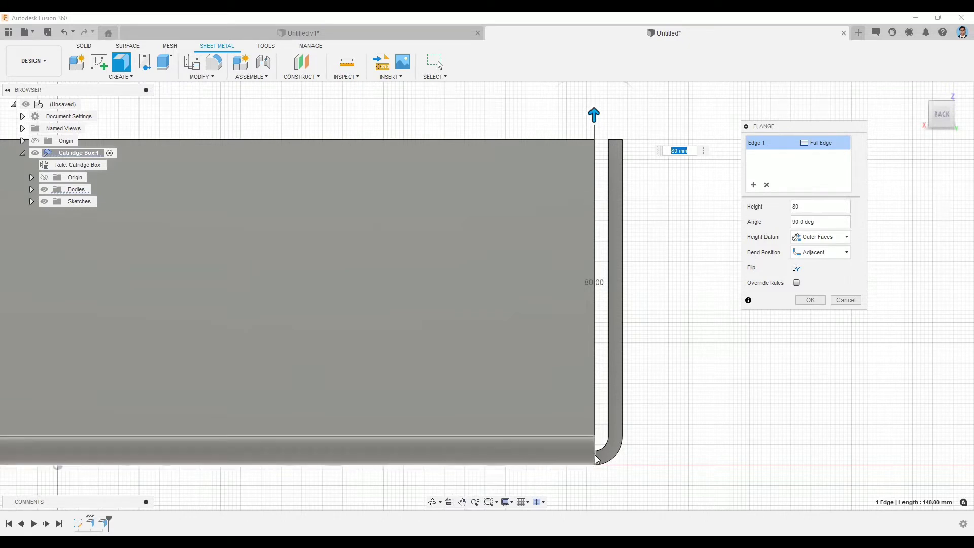
- Try the Inside, Outside and Adjacent bend positions for the short-side flange and compare where its wall falls
click(815, 252)
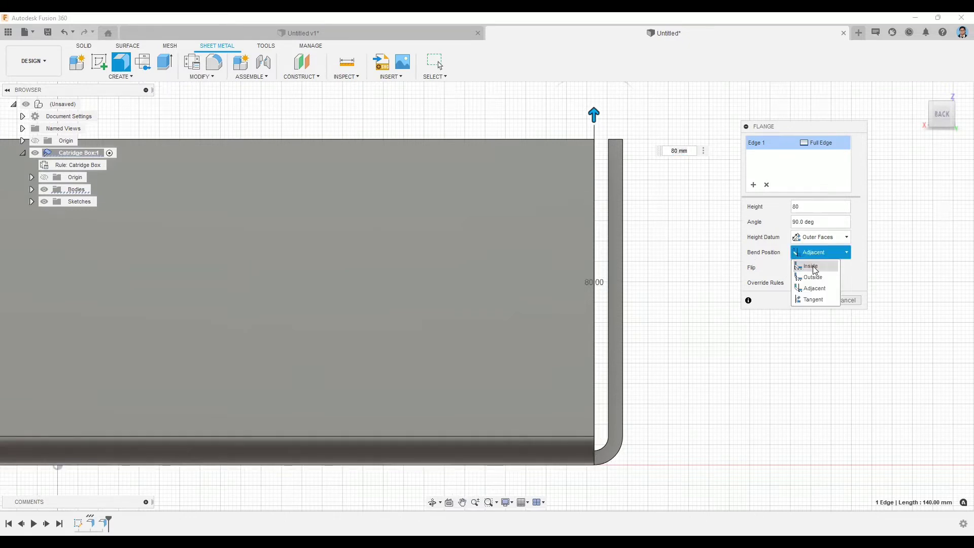
click(812, 267)
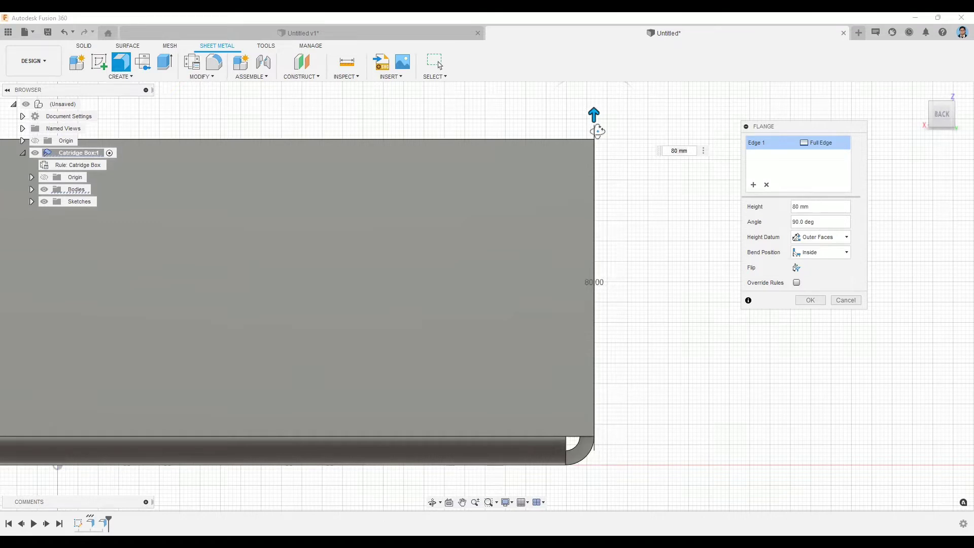
shift+middle_drag(591, 459, 575, 455)
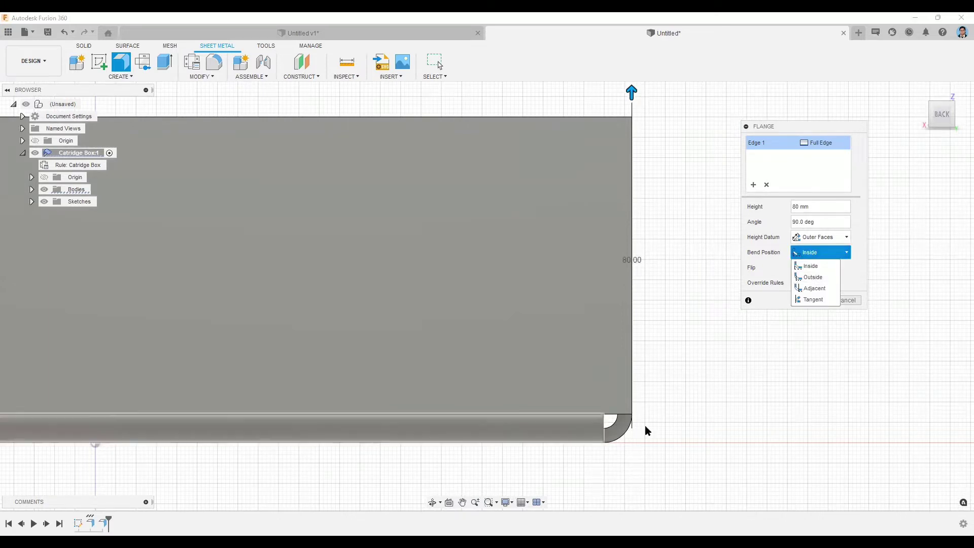
shift+middle_drag(565, 103, 579, 99)
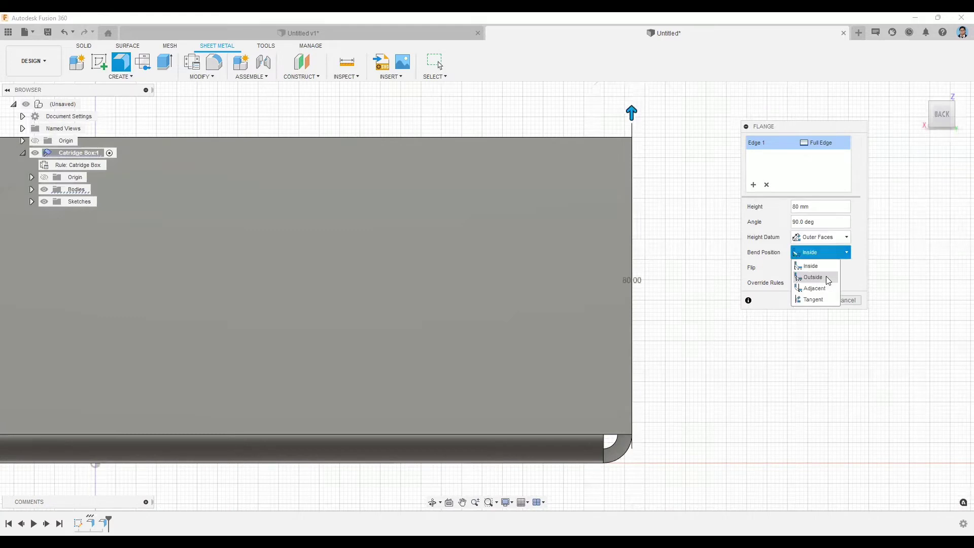
click(827, 277)
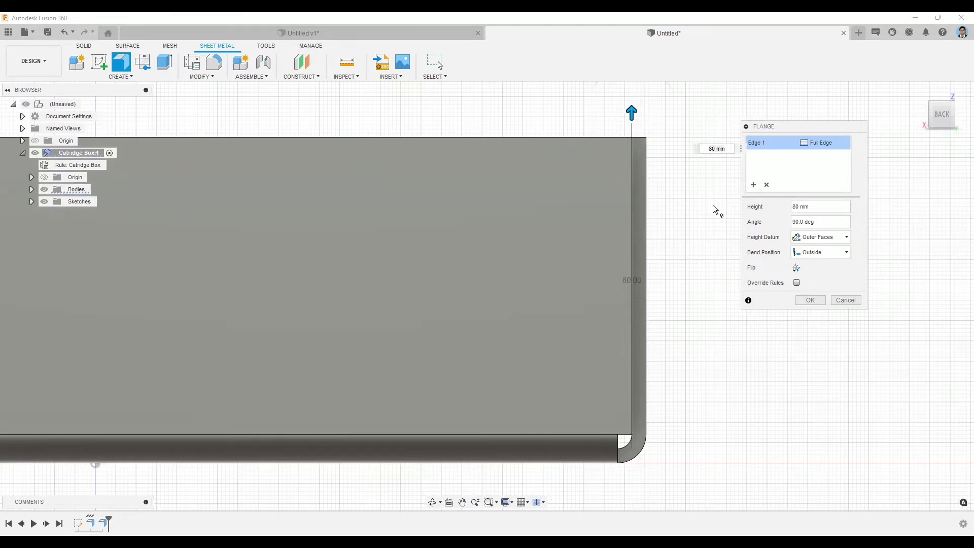
click(817, 258)
click(815, 289)
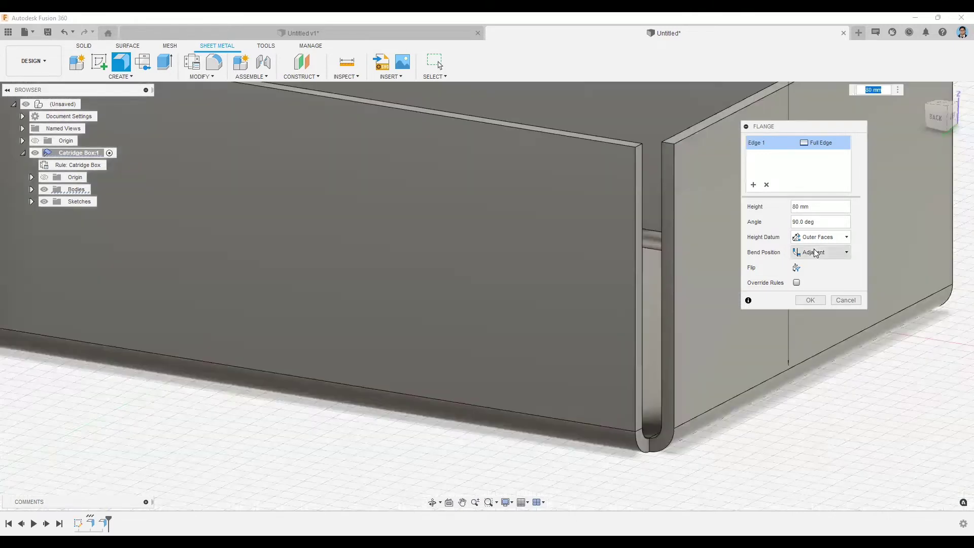
- Set the short-side flange's bend position to Inside, inspect its corners, and create the flange
click(820, 252)
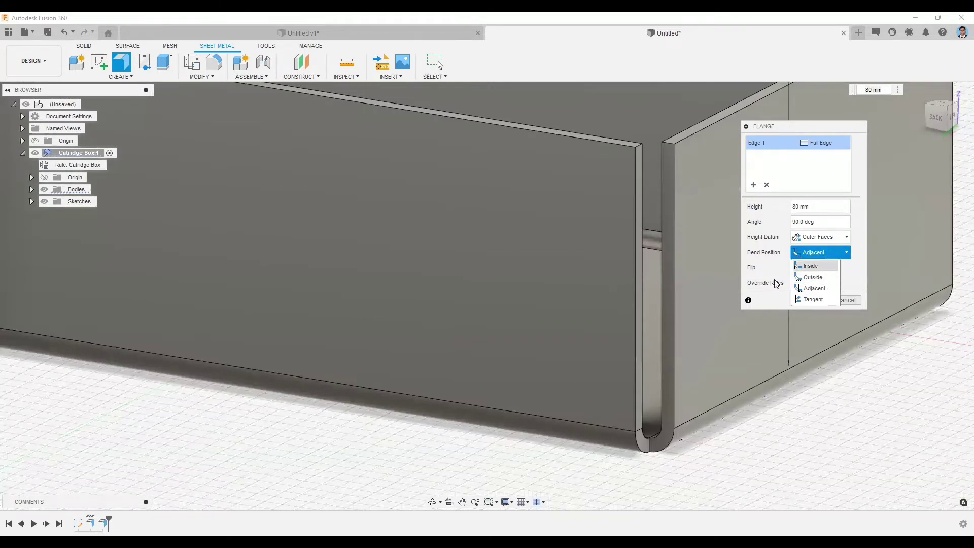
click(815, 269)
shift+middle_drag(670, 390, 599, 422)
scroll(591, 421, up, 3)
shift+middle_drag(596, 417, 647, 398)
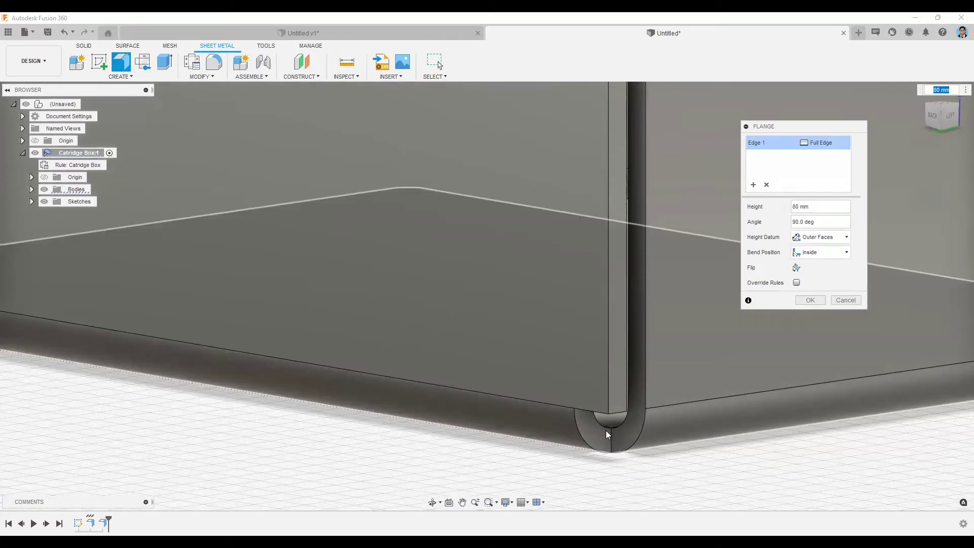
shift+middle_drag(606, 431, 656, 380)
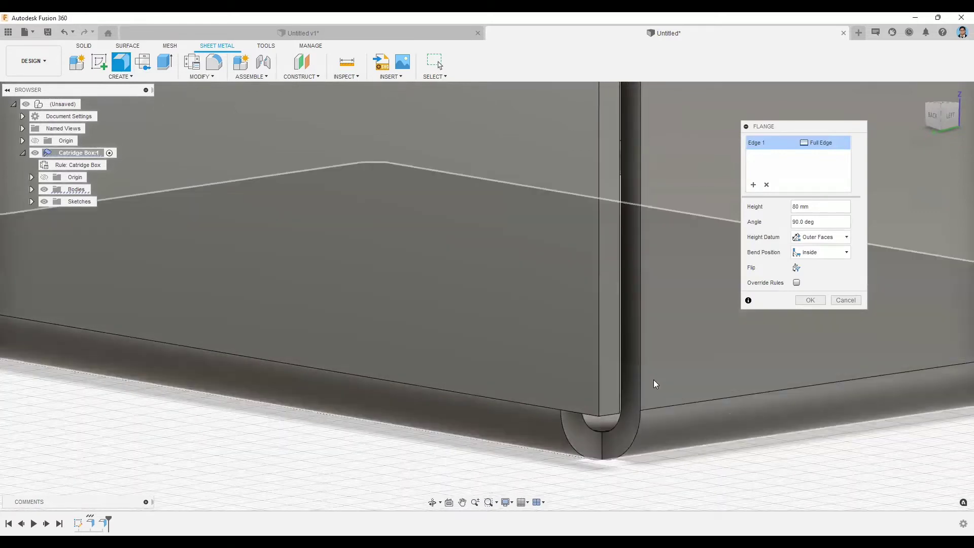
scroll(654, 376, down, 5)
shift+middle_drag(607, 235, 454, 259)
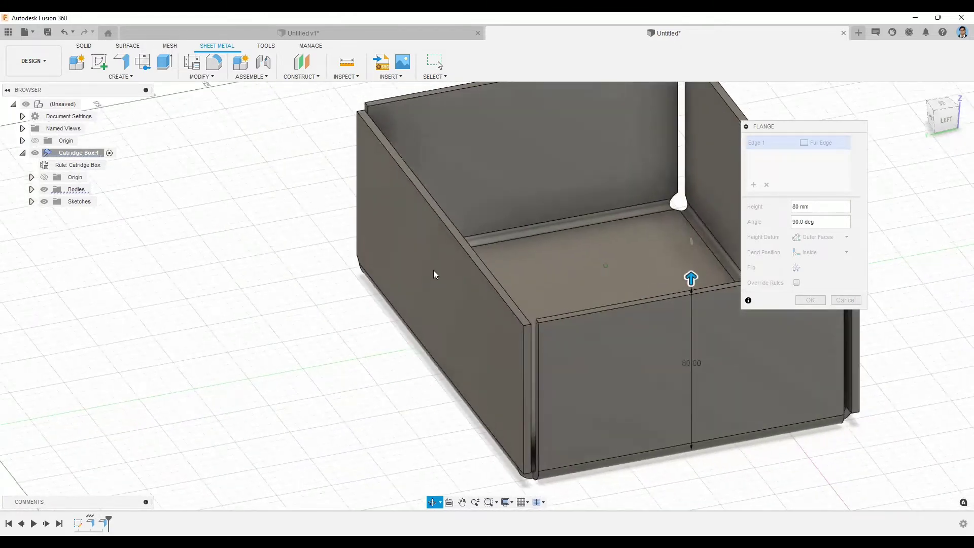
shift+middle_drag(583, 257, 675, 289)
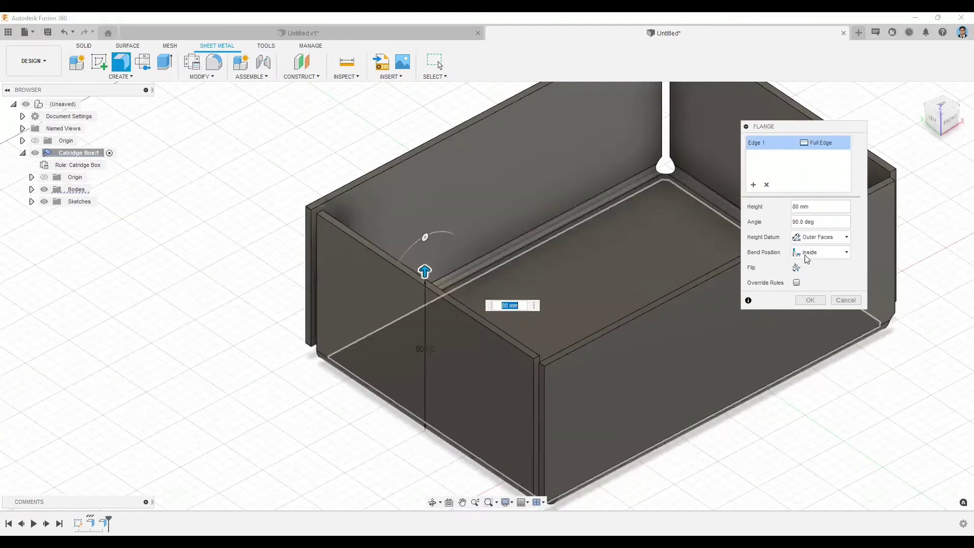
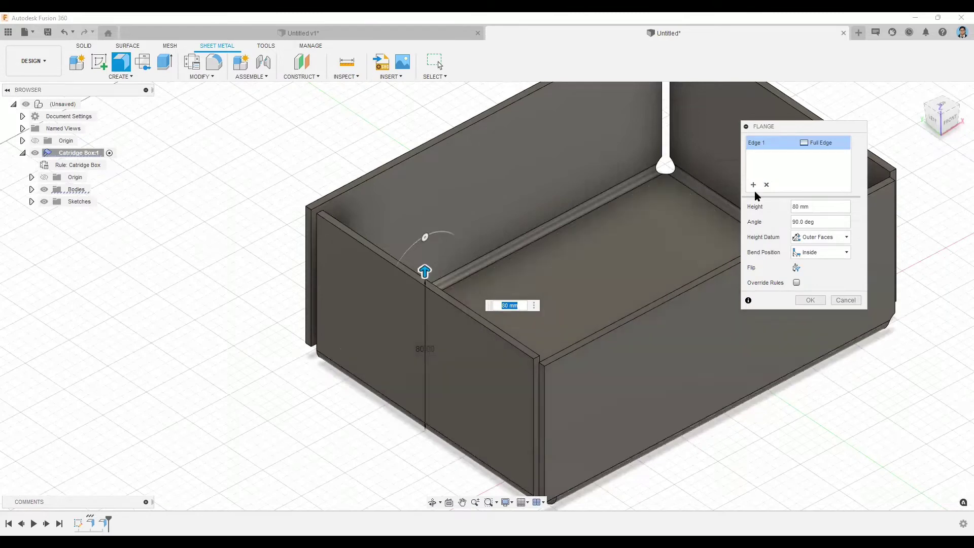
click(811, 300)
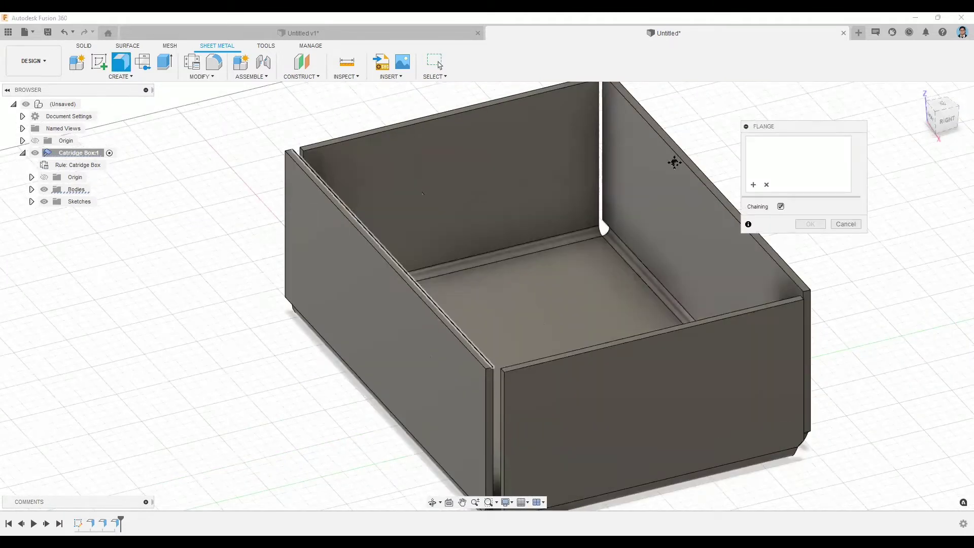
- Create 25 mm high inward flanges along the upper edges of both long walls with the Inside bend position
click(645, 203)
shift+middle_drag(516, 384, 322, 290)
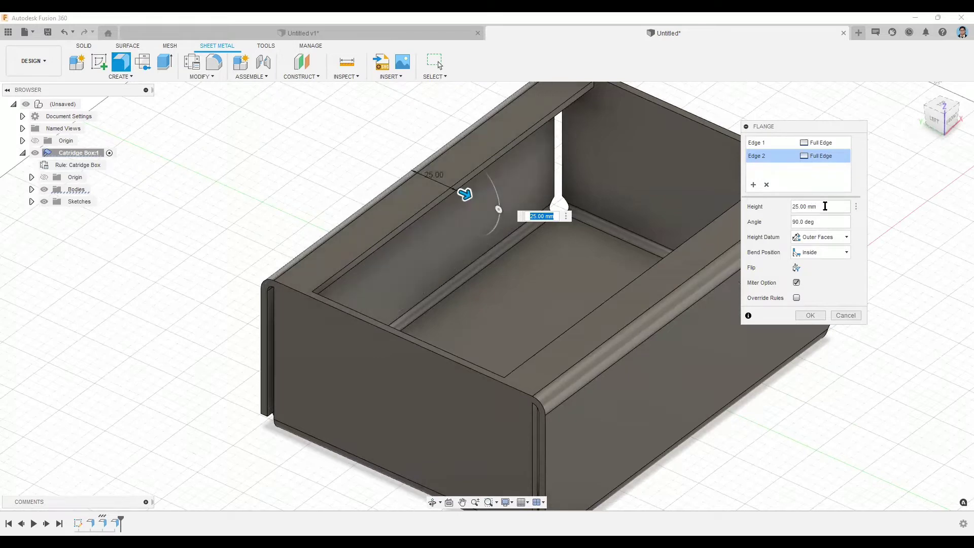
drag(824, 206, 581, 293)
click(807, 316)
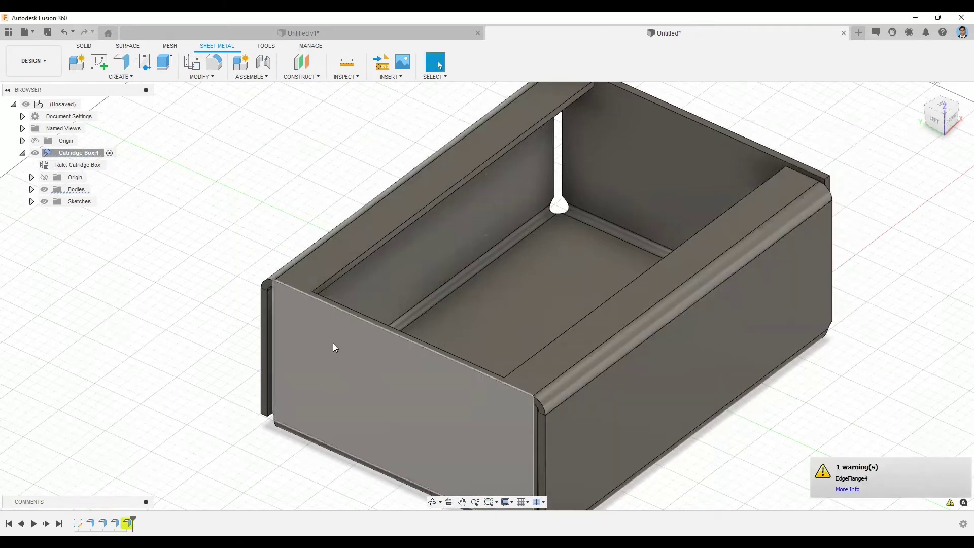
- Try the Outside bend position on the existing short-side wall flange
right_click(114, 523)
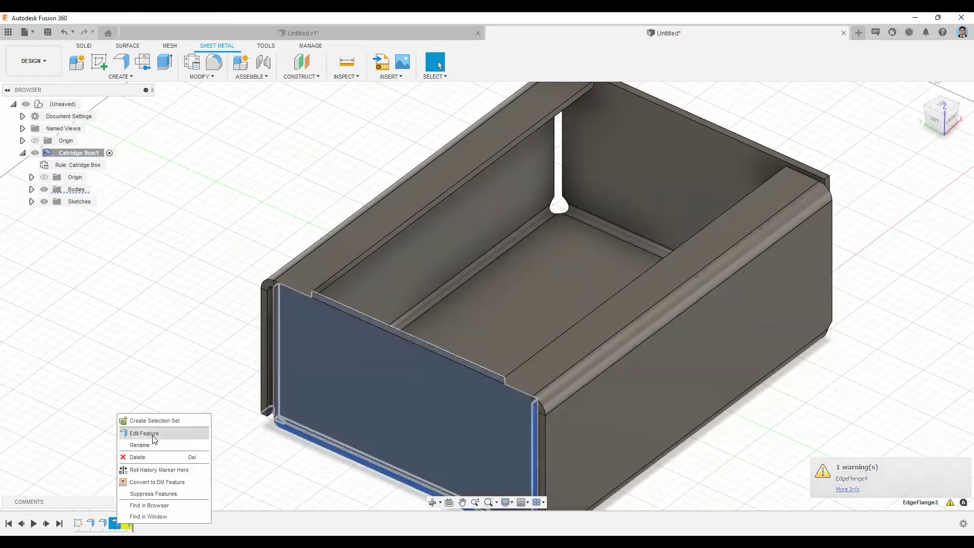
click(822, 237)
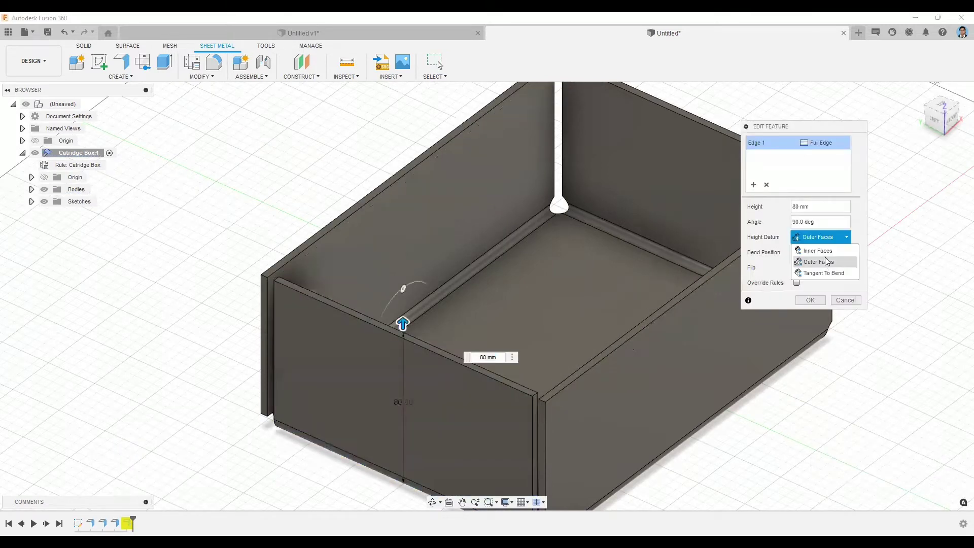
click(826, 254)
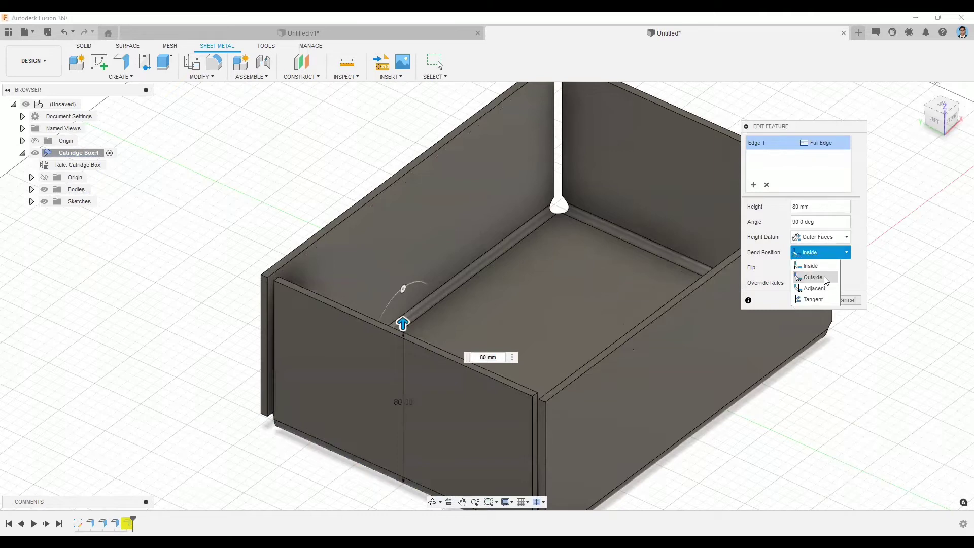
click(826, 277)
click(810, 300)
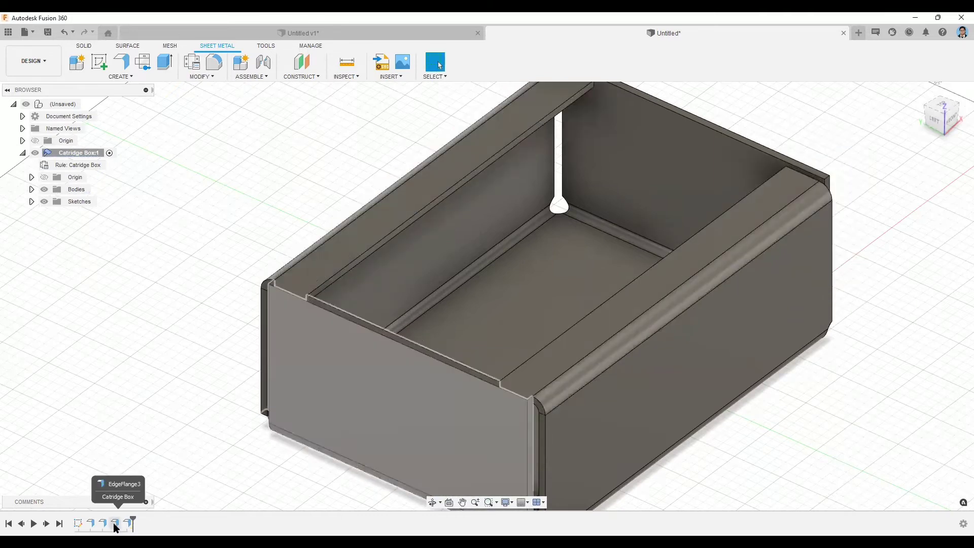
- Edit the short-side wall flange again and set its bend position to Adjacent
right_click(114, 523)
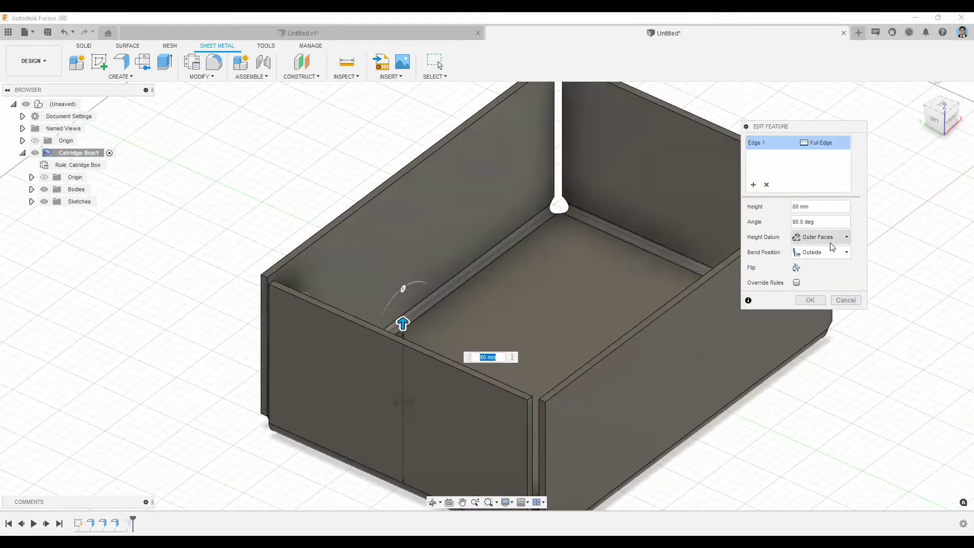
click(832, 254)
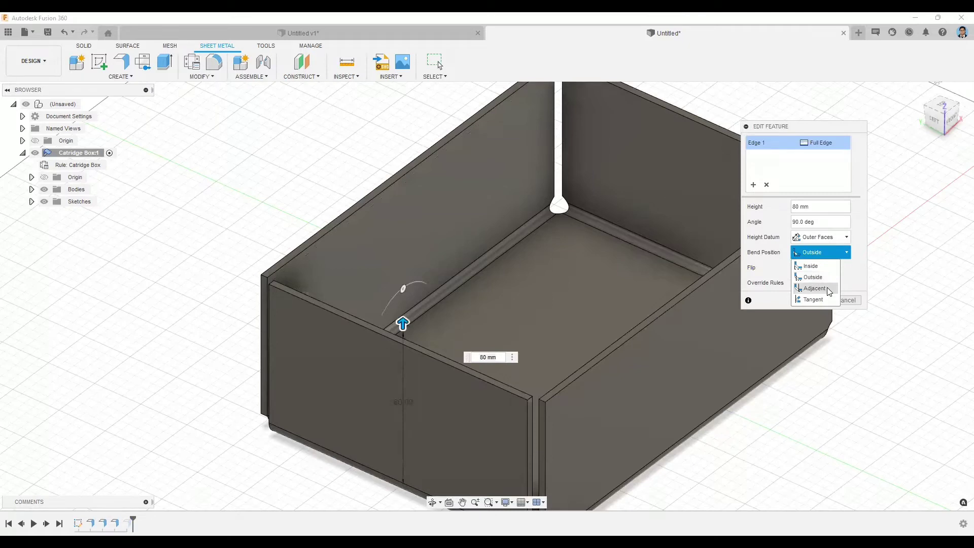
click(829, 286)
click(811, 301)
- Start a 30 mm high outward flange at 90 degrees along the upper edge of the short-side wall
shift+middle_drag(445, 350, 399, 101)
click(121, 61)
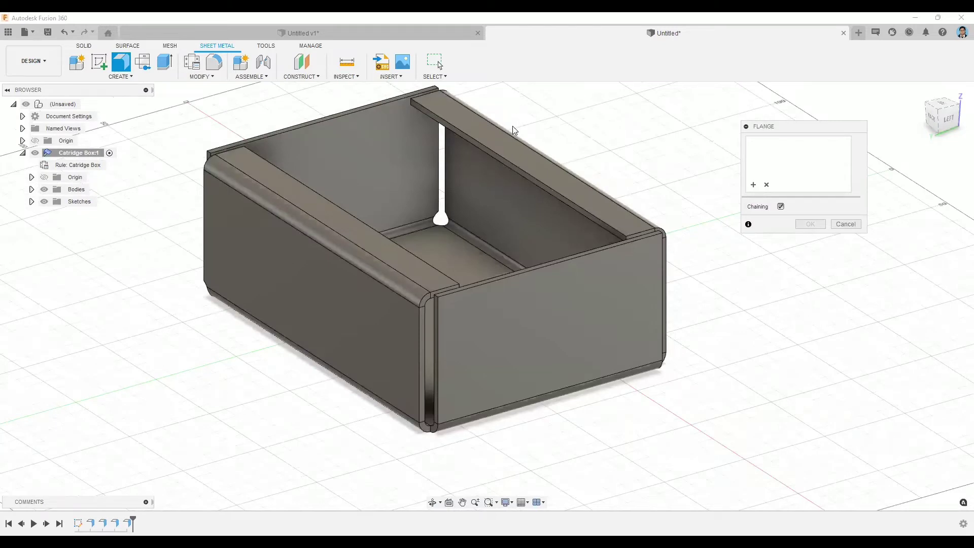
shift+middle_drag(412, 184, 414, 183)
click(320, 279)
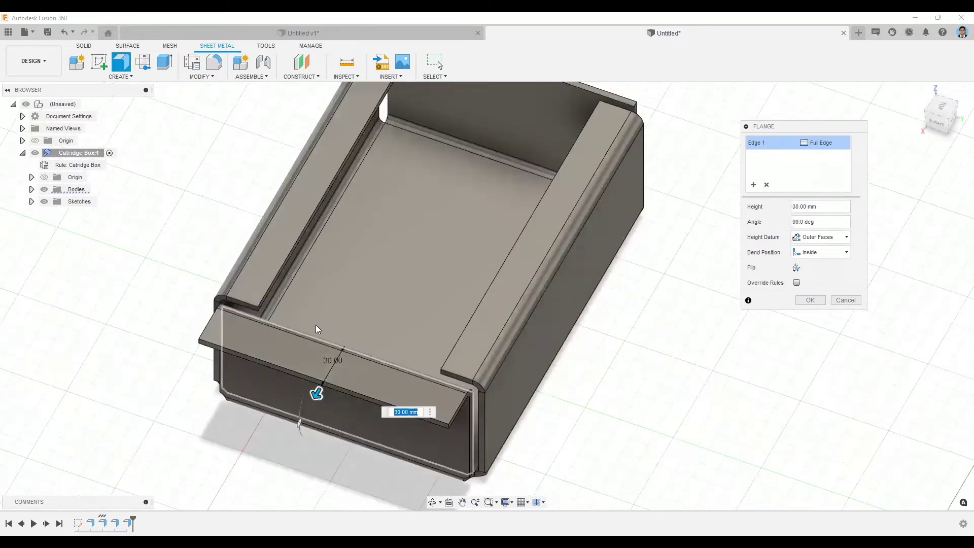
scroll(200, 300, up, 2)
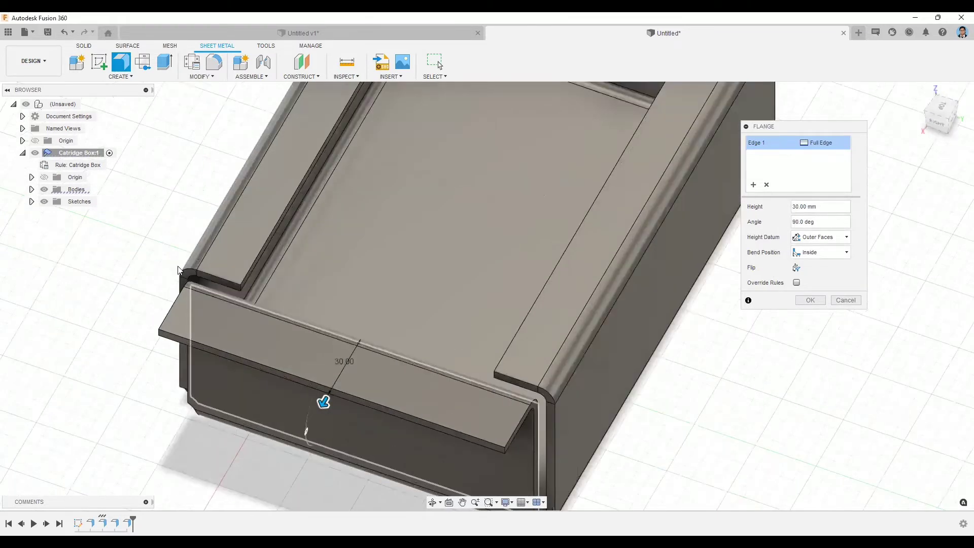
scroll(152, 254, up, 2)
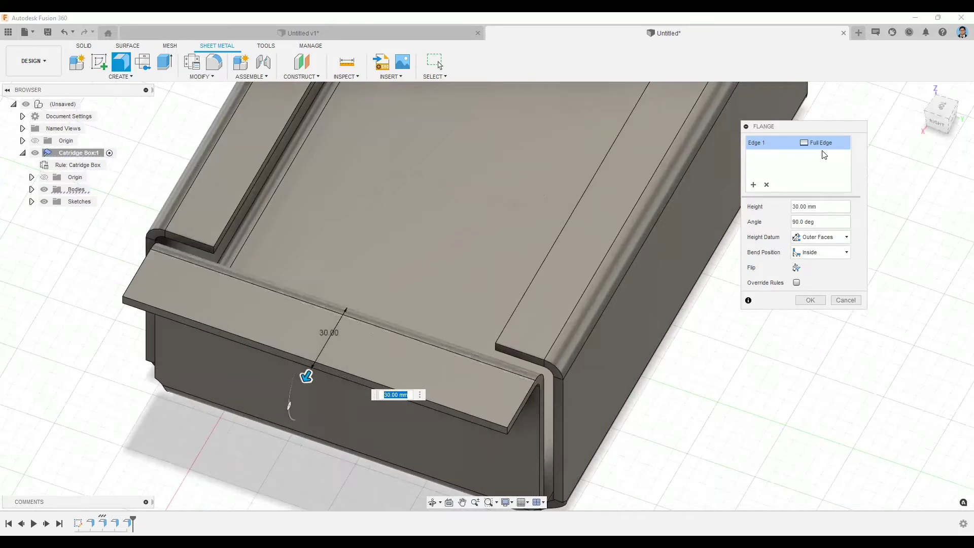
- Change the new flange's width extent from the full edge to Symmetric with a distance of 40 mm
click(838, 146)
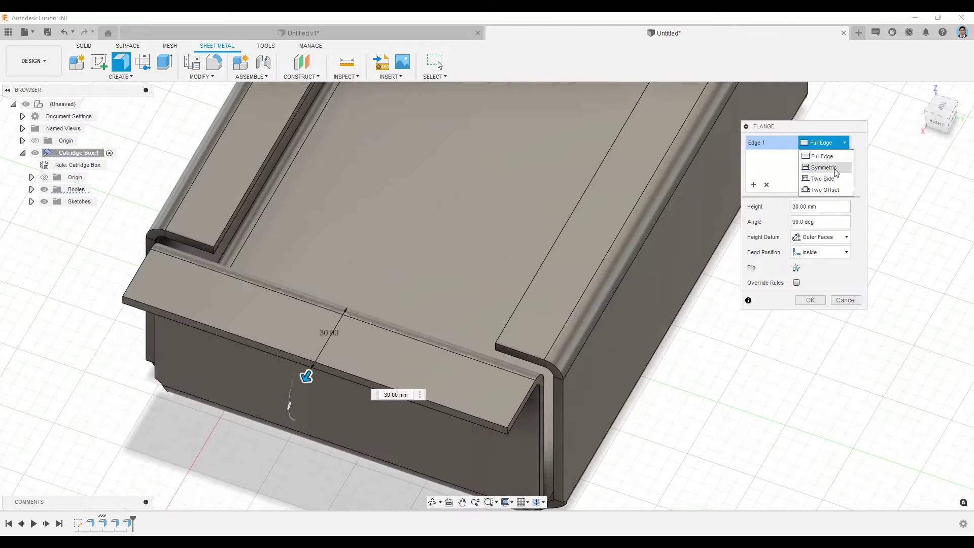
click(822, 172)
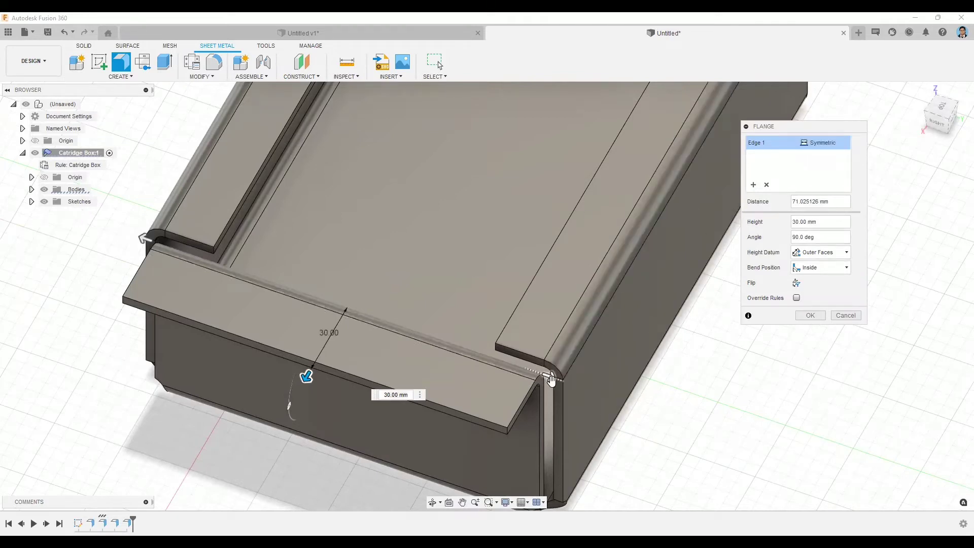
drag(552, 378, 479, 352)
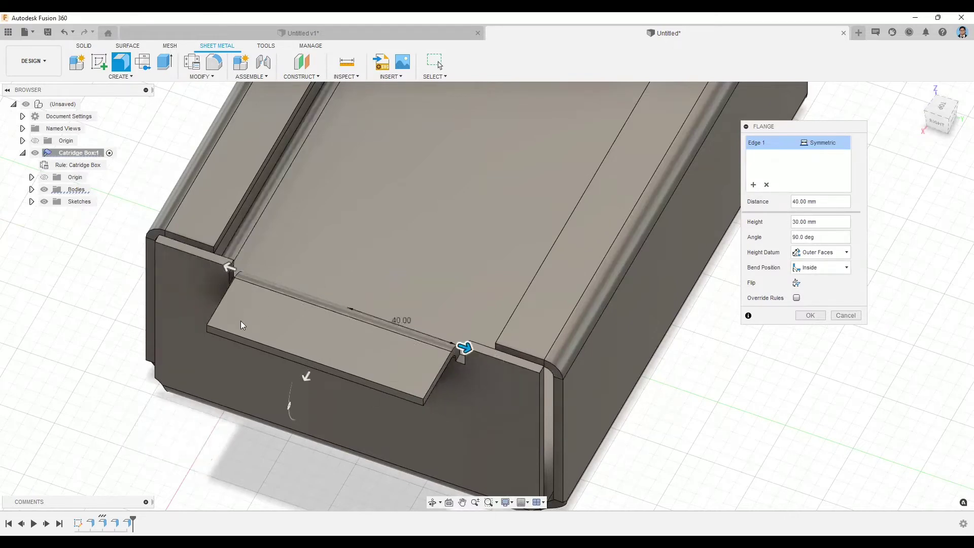
mouse_move(456, 347)
mouse_down()
mouse_move(422, 338)
mouse_move(484, 358)
mouse_move(472, 351)
mouse_up()
- Override the sheet metal rule's bend relief for the symmetric flange and set the relief width to 1.50 mm
shift+middle_drag(503, 315, 482, 256)
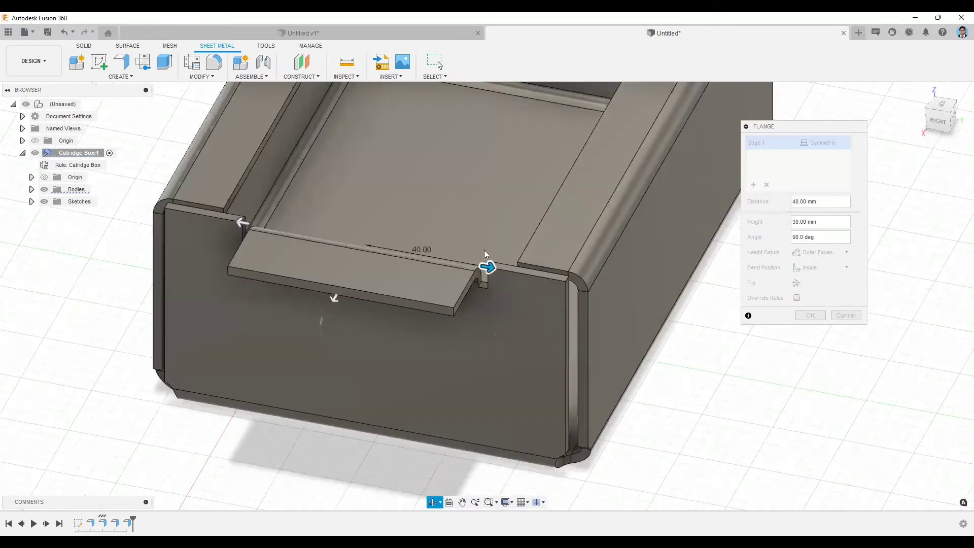
scroll(479, 244, down, 3)
scroll(468, 233, up, 5)
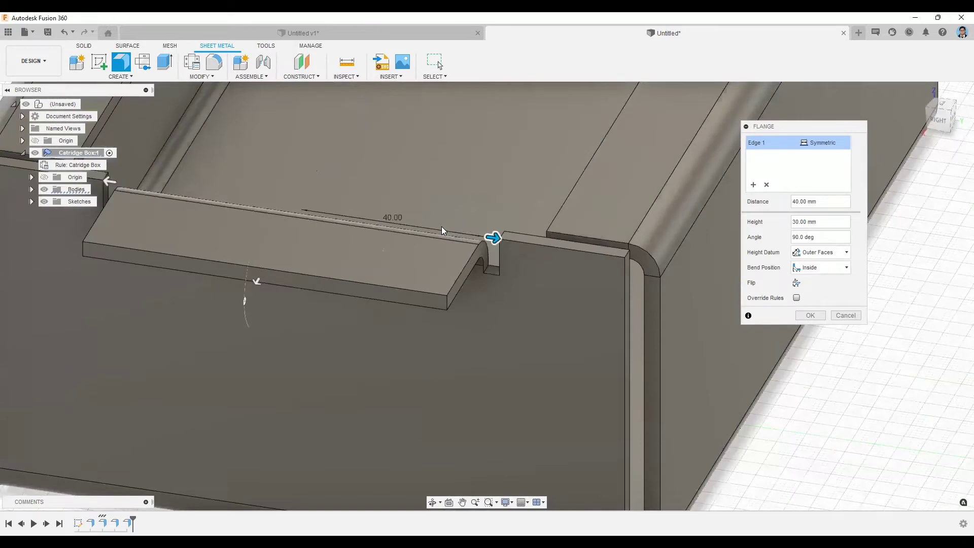
scroll(496, 275, up, 1)
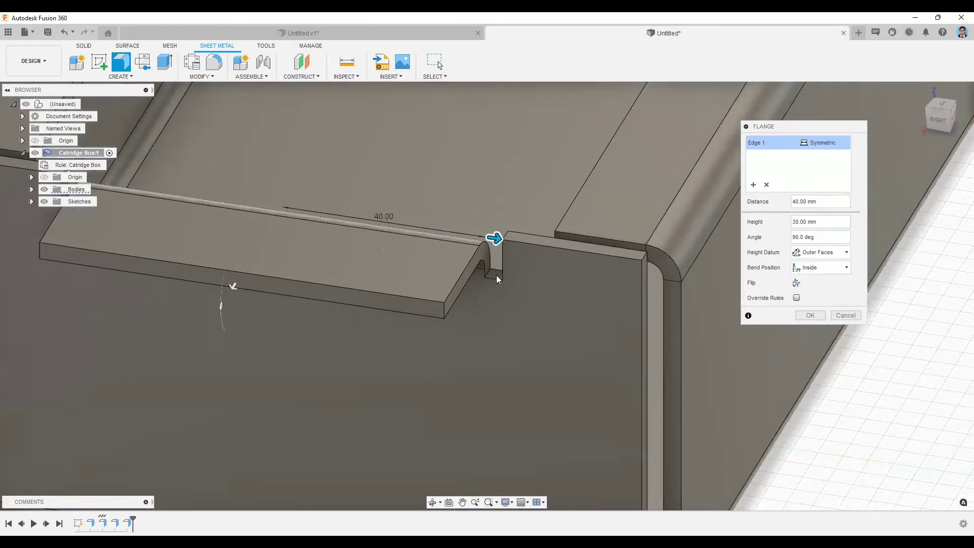
click(797, 298)
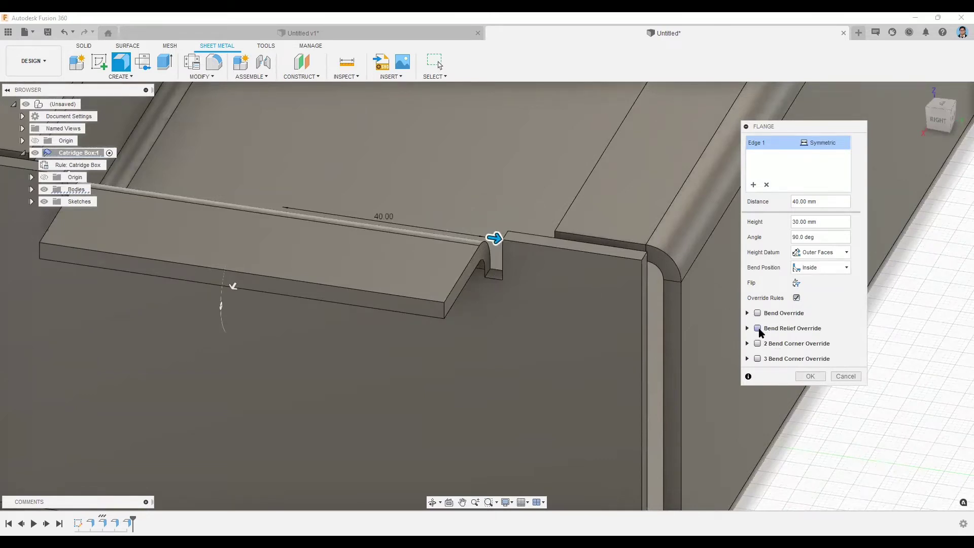
click(758, 328)
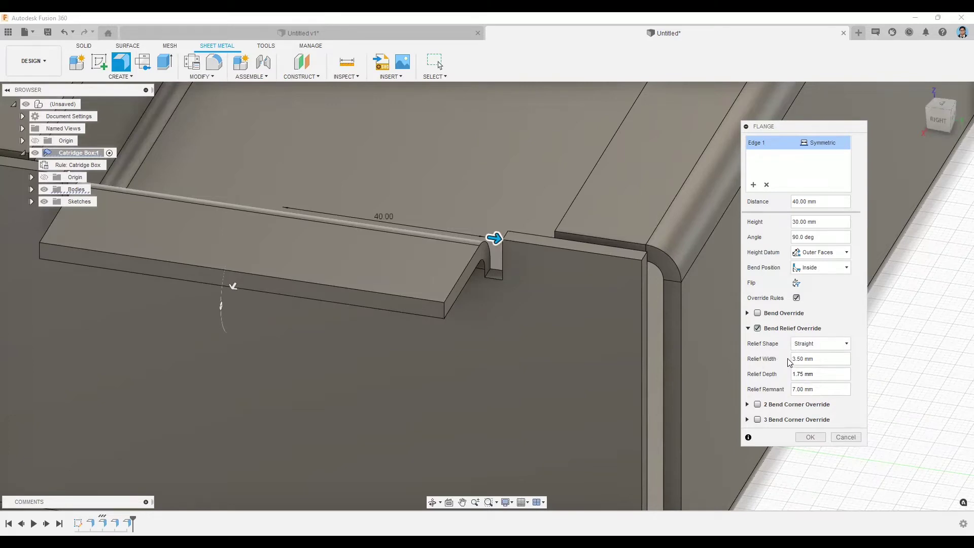
drag(819, 359, 802, 359)
click(810, 359)
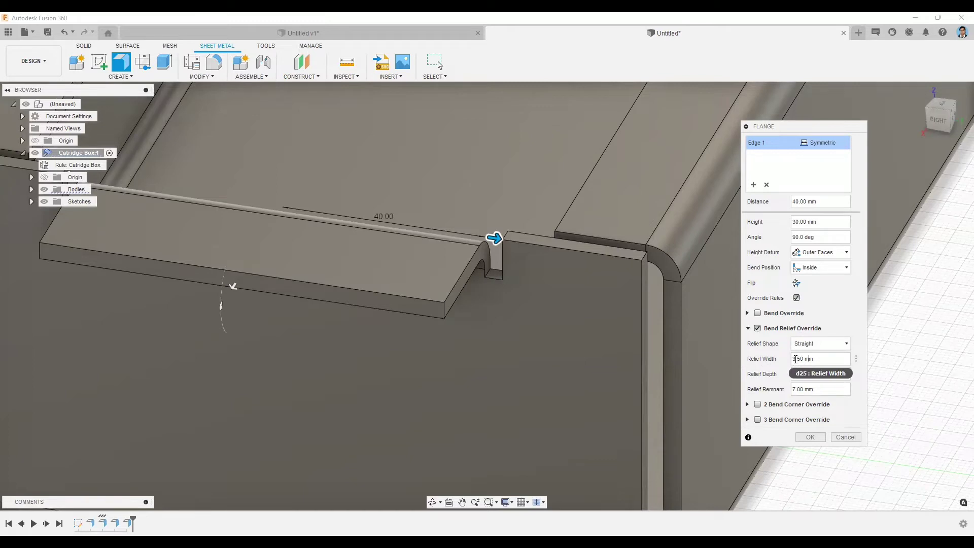
drag(795, 359, 792, 359)
text(1)
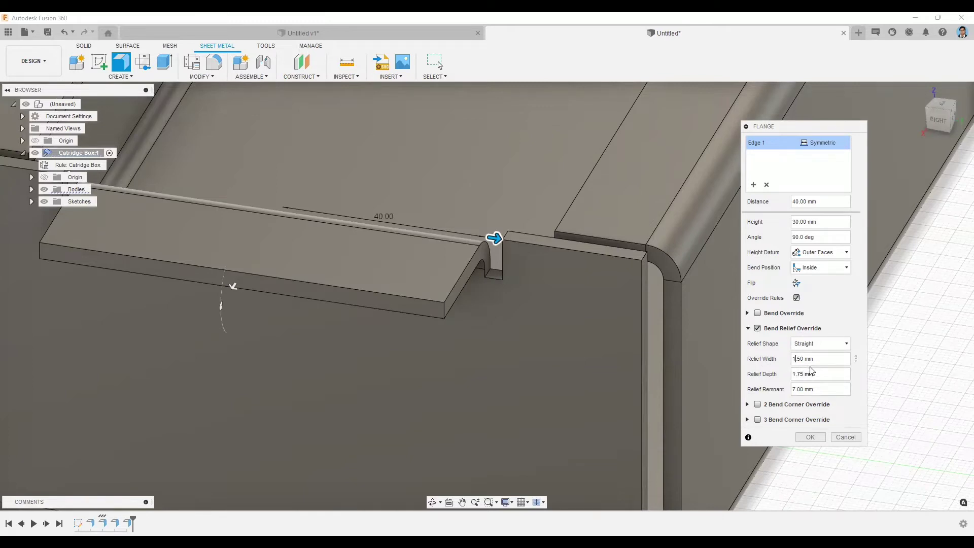
- Compare the Tear and Round bend relief shapes at the flange's end and set the relief to Tear
click(821, 344)
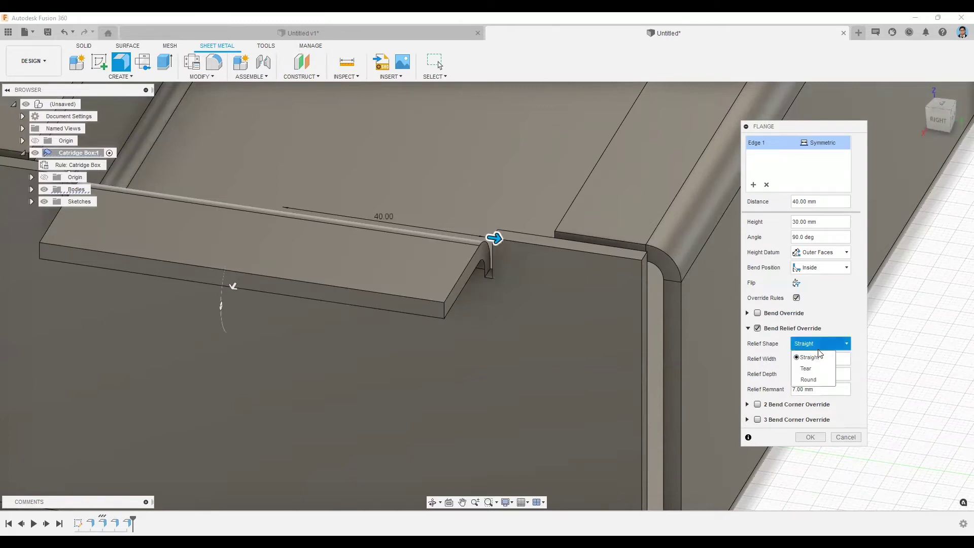
click(816, 369)
click(822, 344)
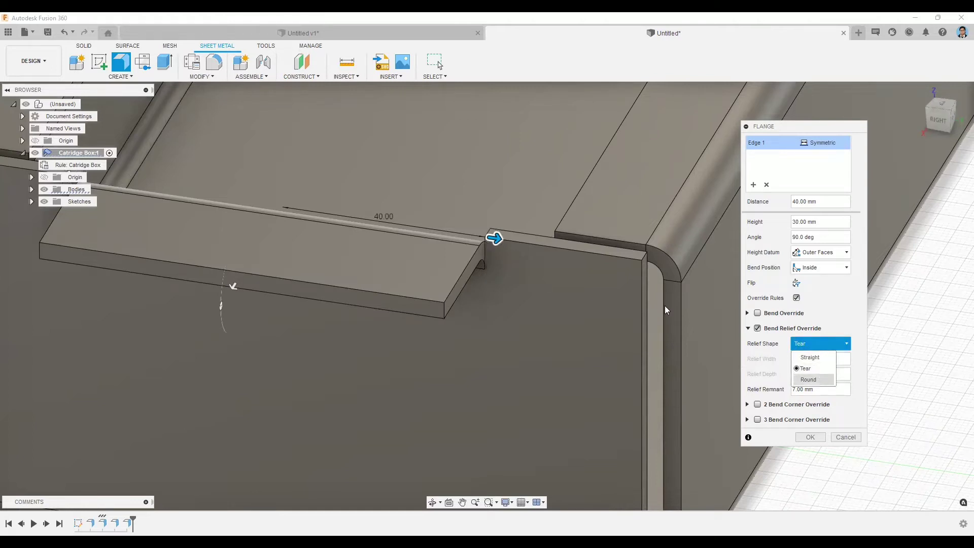
click(820, 380)
click(822, 342)
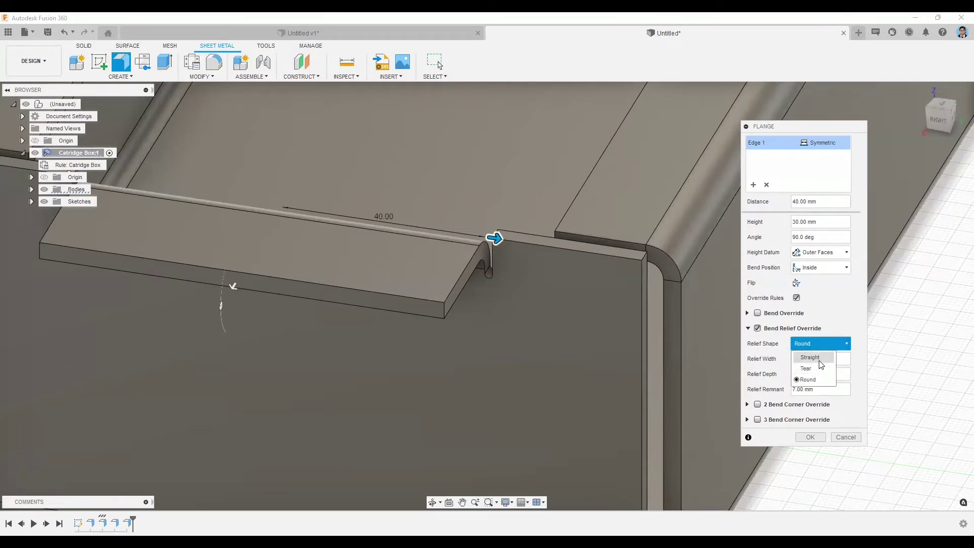
click(814, 367)
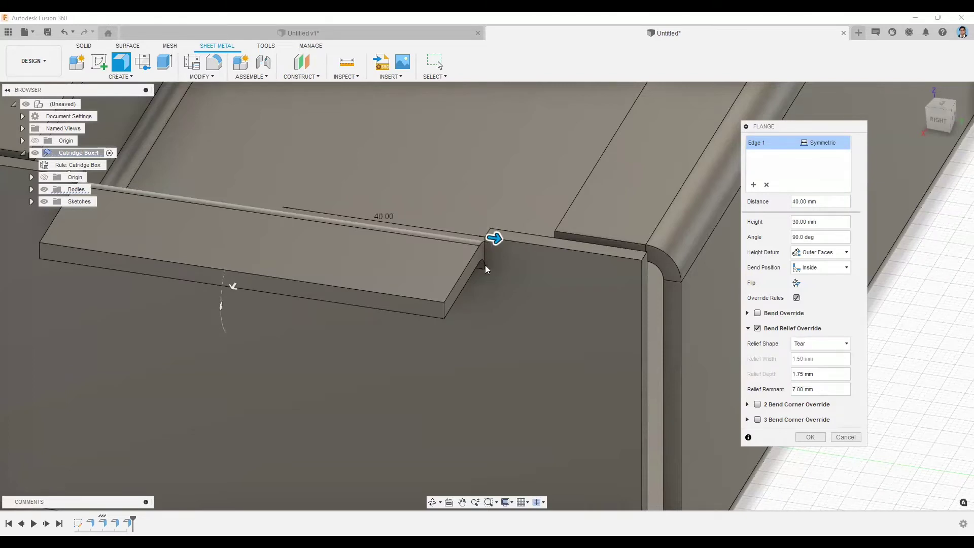
scroll(486, 263, up, 1)
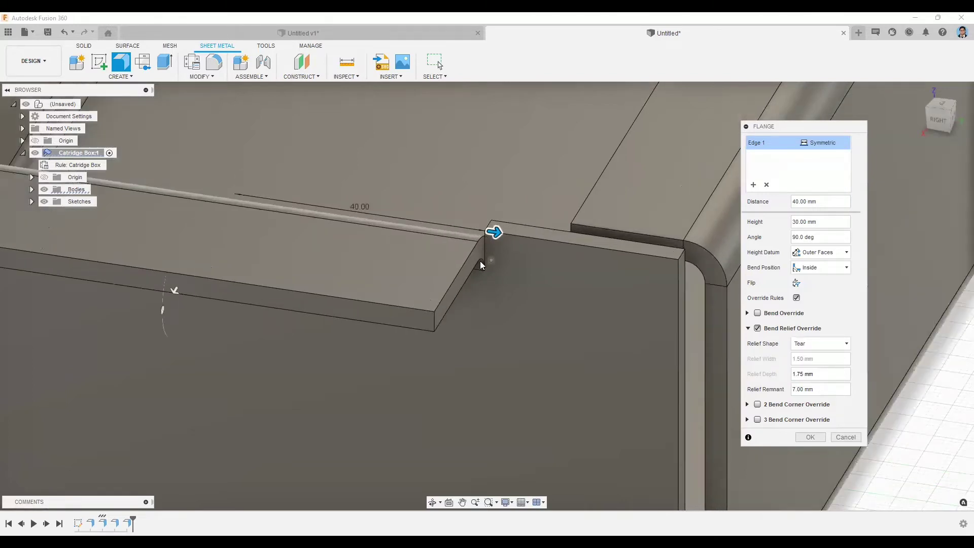
- Set the symmetric flange's bend position to Adjacent and its height to 20 mm, and create the flange
click(822, 271)
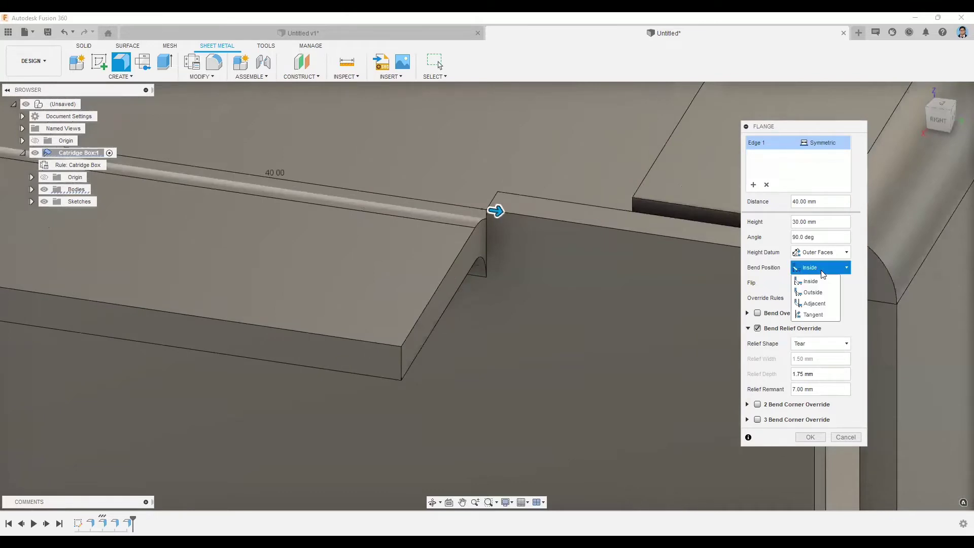
click(816, 304)
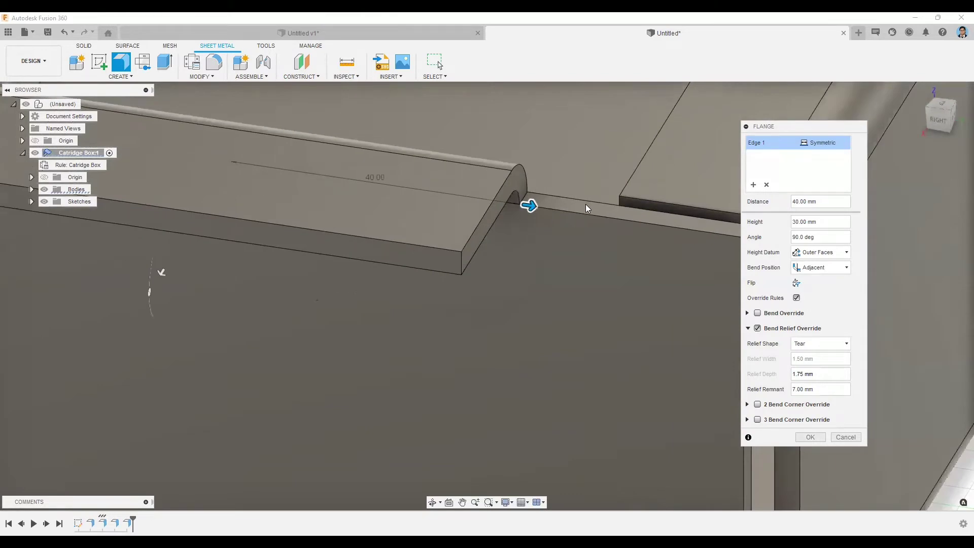
scroll(586, 204, down, 3)
shift+middle_drag(610, 221, 318, 205)
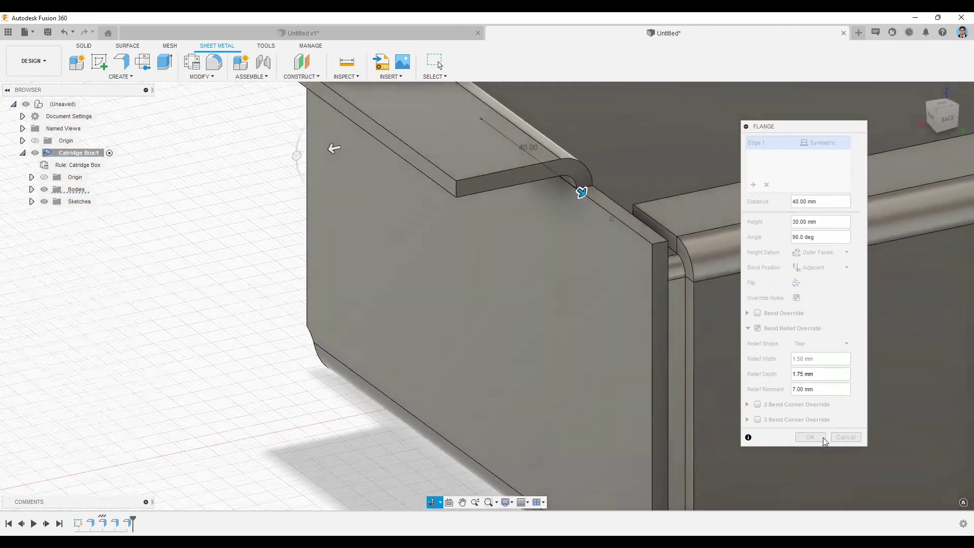
click(823, 438)
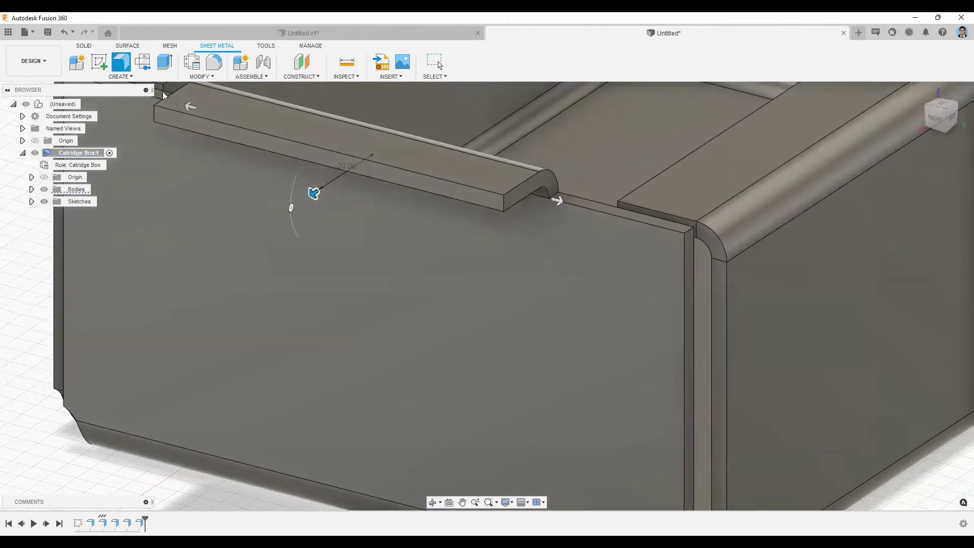
key(Escape)
- Add a 26 mm downward flange along the outer edge of the short-side lip with the Adjacent bend position
key(Return)
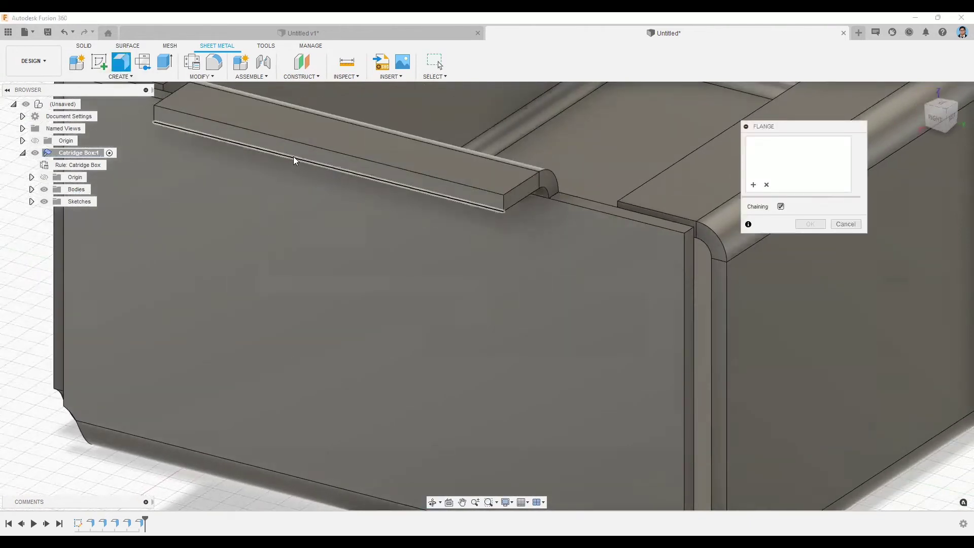
click(329, 287)
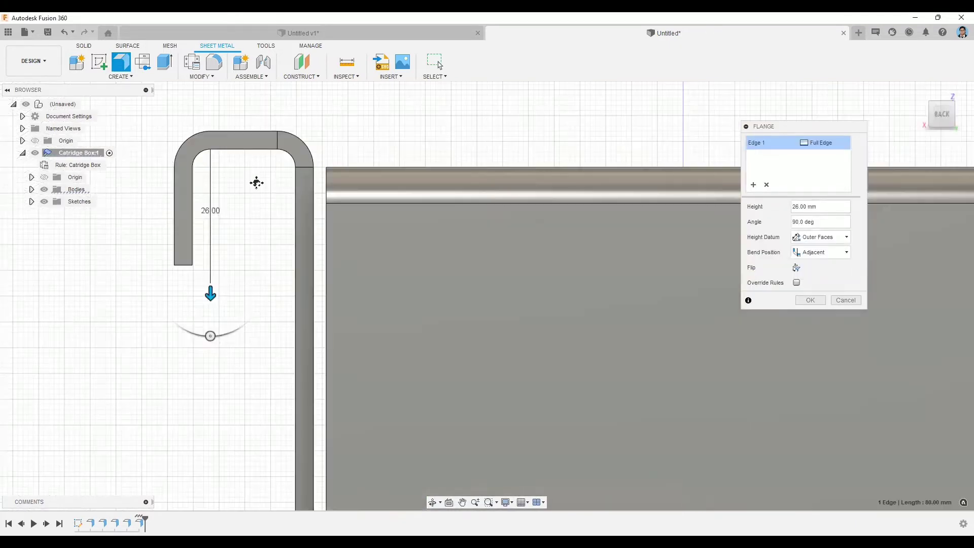
middle_drag(257, 182, 325, 238)
scroll(283, 208, up, 3)
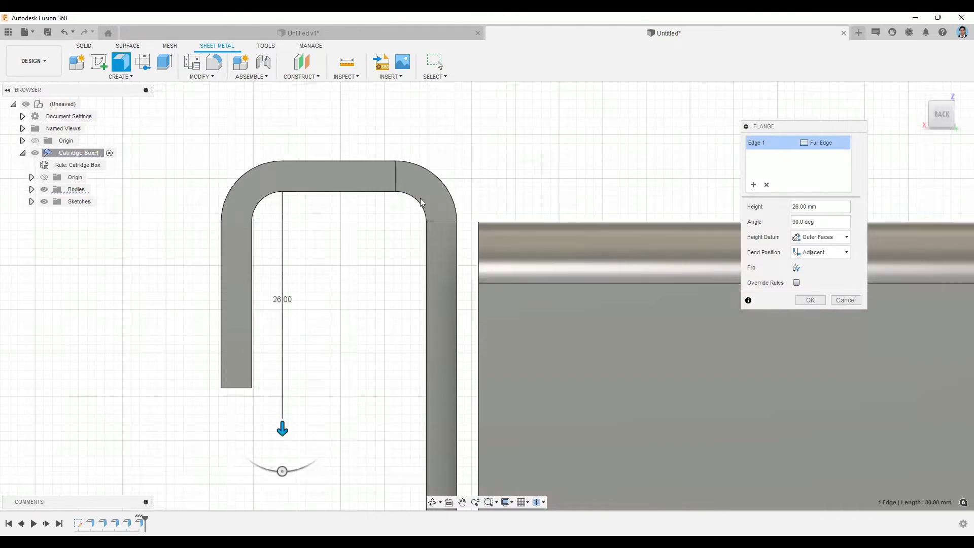
- Override the sheet metal rule for the downward flange with a bend radius of 1 mm
click(797, 283)
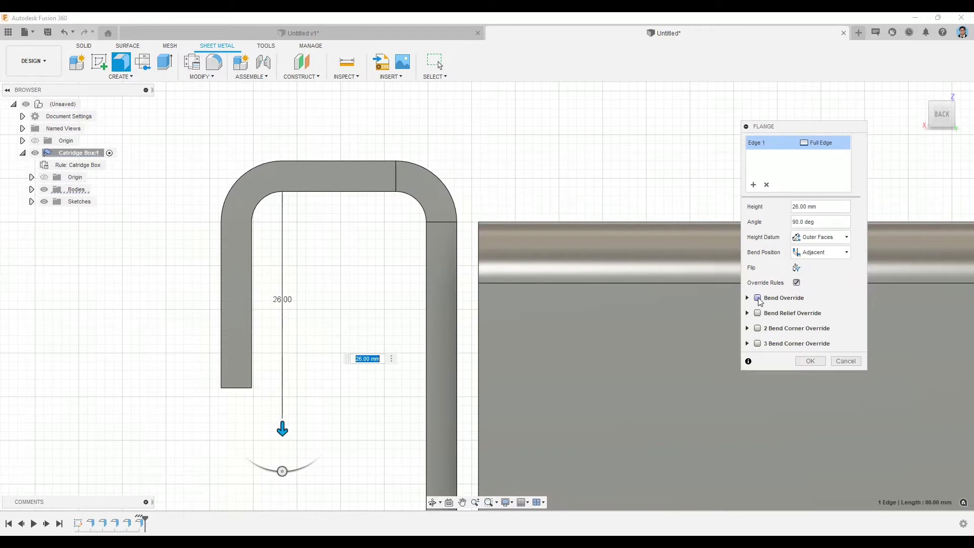
click(758, 298)
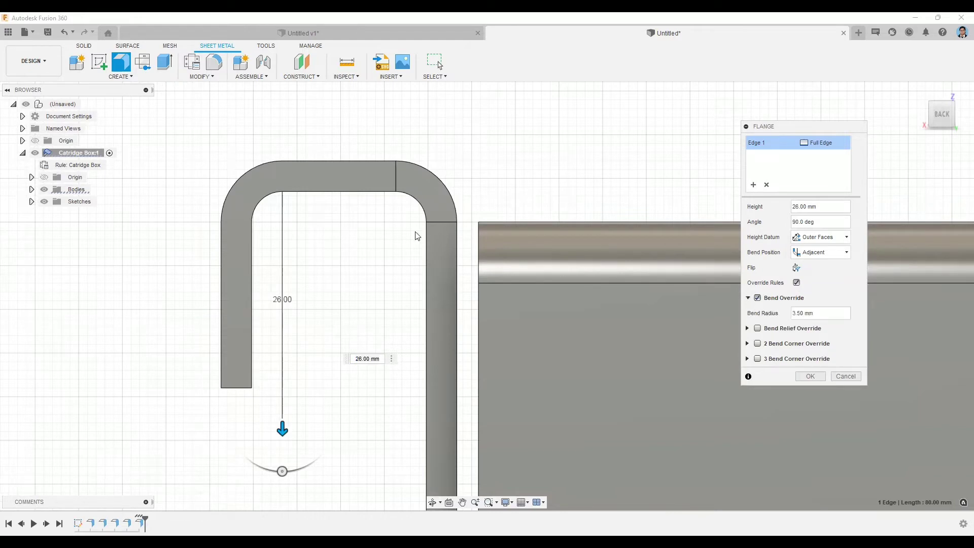
double_click(812, 314)
text(1)
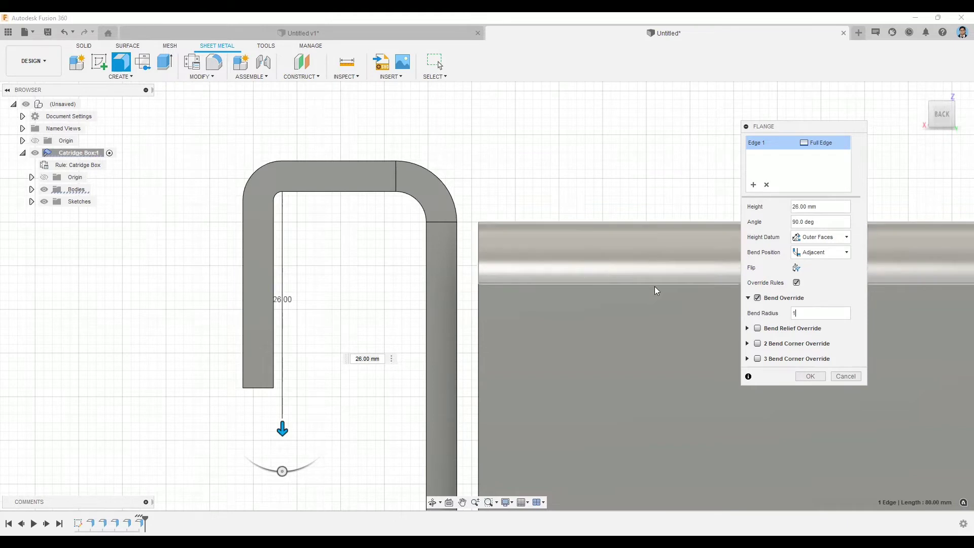
- Try a 0.5 mm bend radius on the downward flange, set the radius to 2 mm, and create the flange
double_click(796, 314)
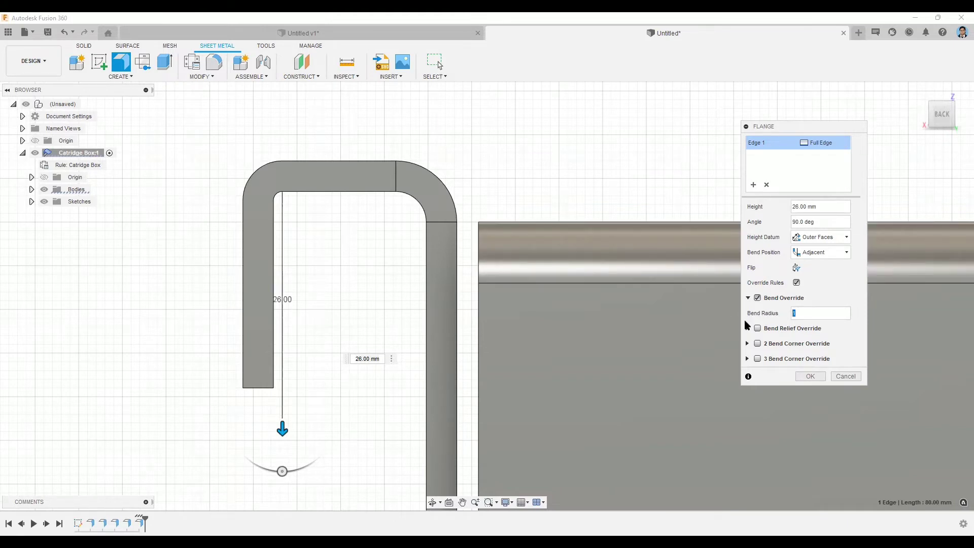
text(0.5)
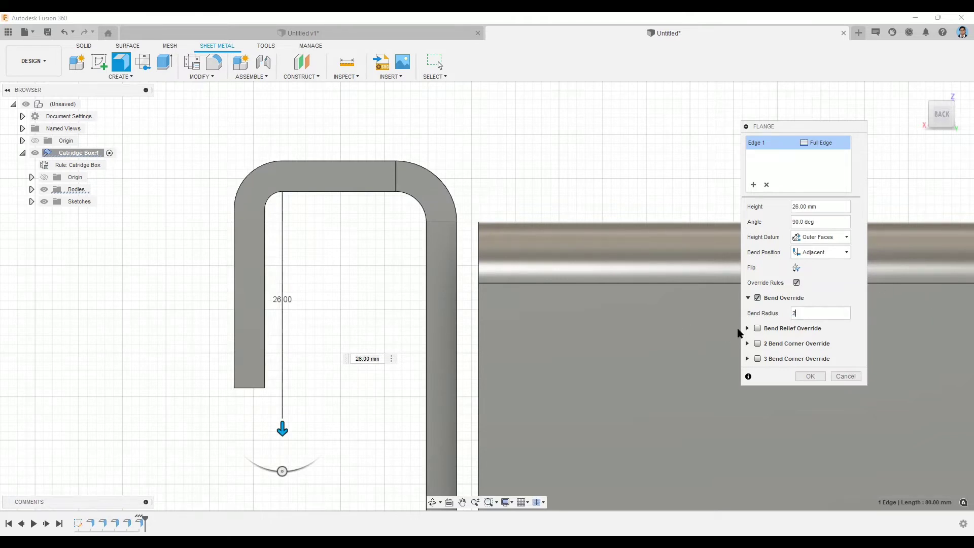
shift+middle_drag(630, 218, 46, 165)
scroll(472, 190, down, 1)
scroll(472, 190, down, 2)
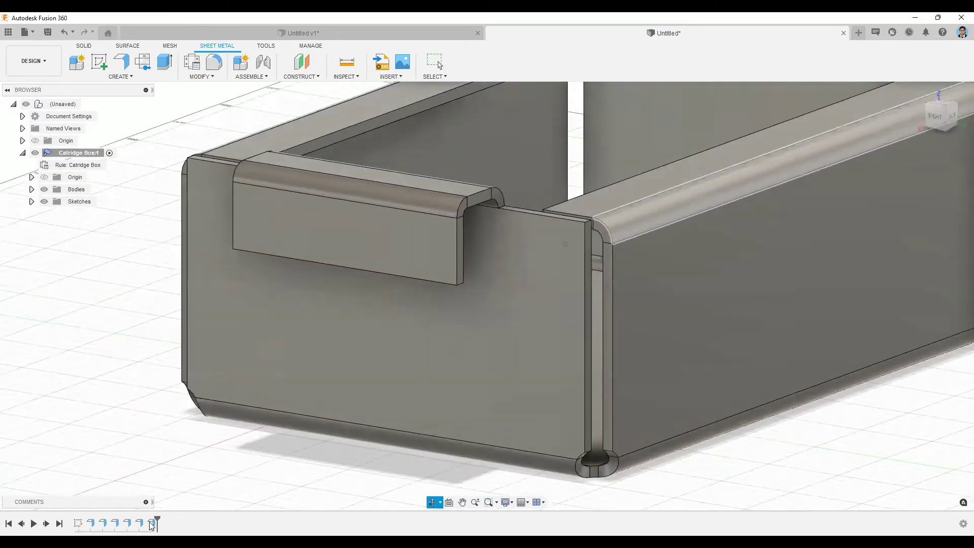
- Edit the downward flange on the short-side lip to extend its height
double_click(151, 526)
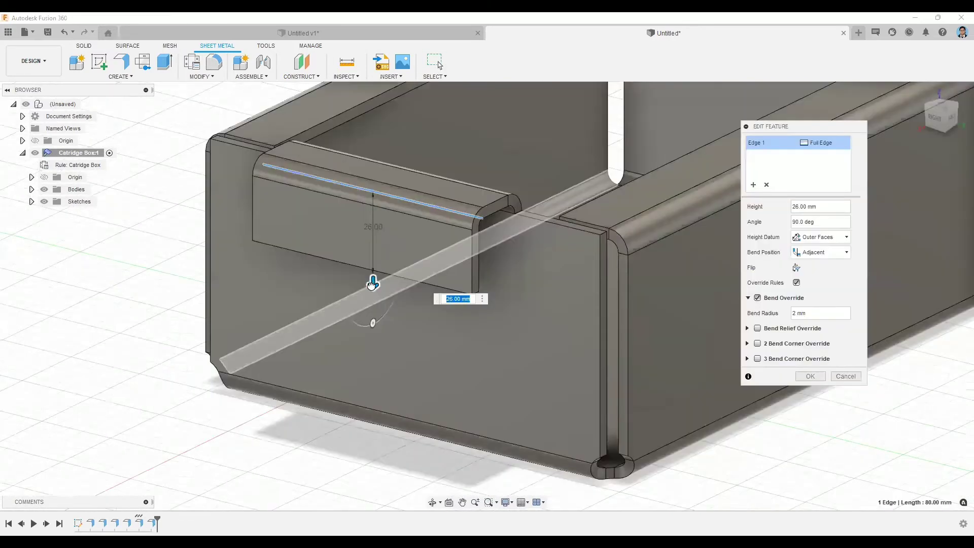
drag(373, 284, 373, 327)
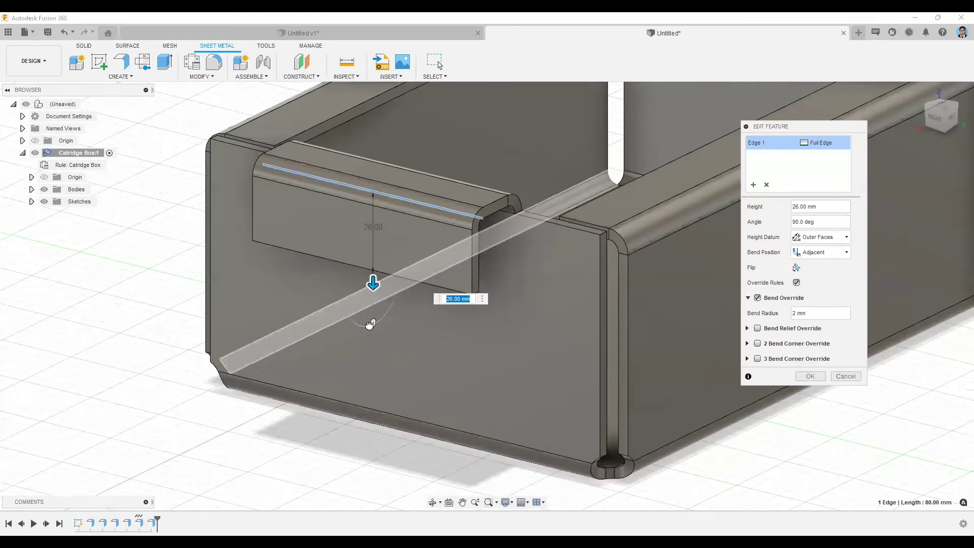
click(811, 377)
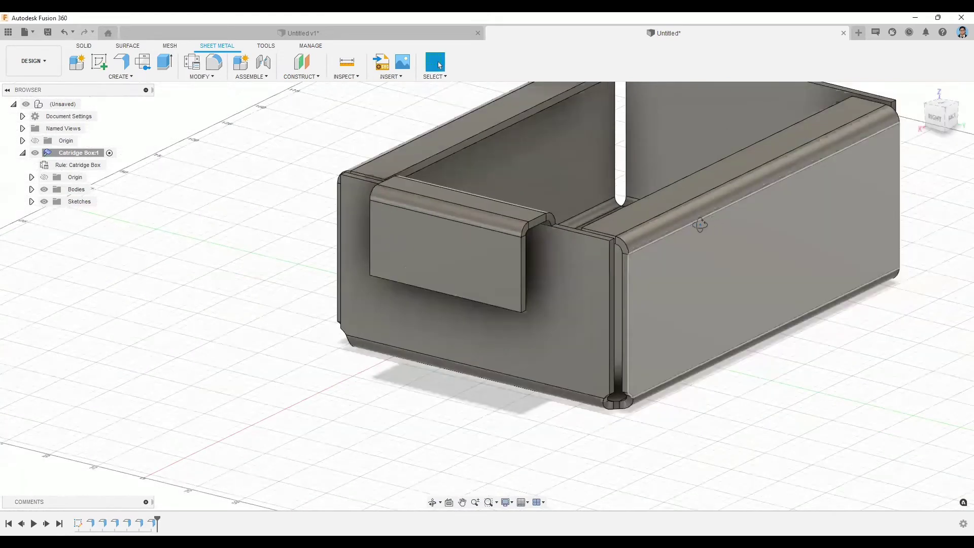
- Start a 50 mm outward flange on the opposite short wall's top edge, with a Symmetric width distance of 50 mm
shift+middle_drag(601, 203, 497, 206)
middle_drag(480, 238, 378, 267)
shift+middle_drag(364, 217, 269, 209)
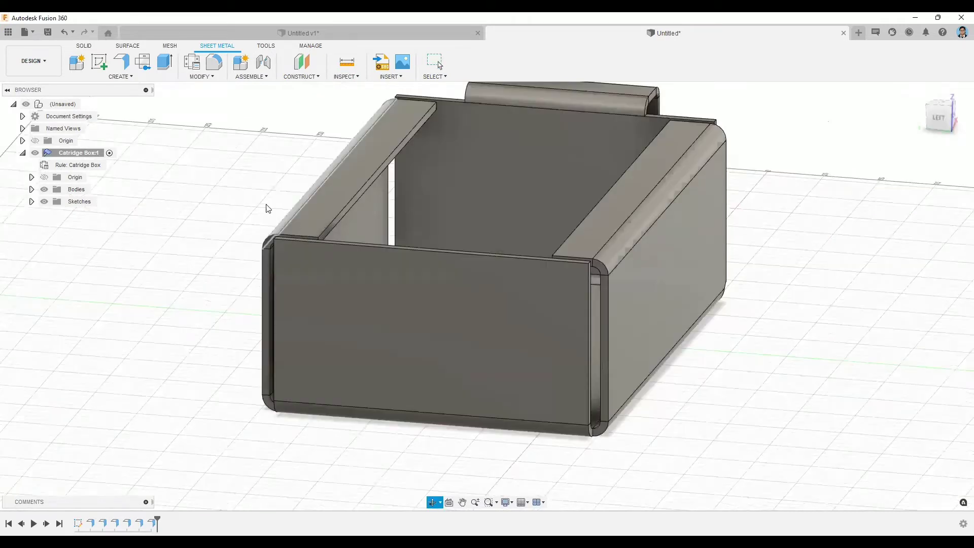
click(122, 61)
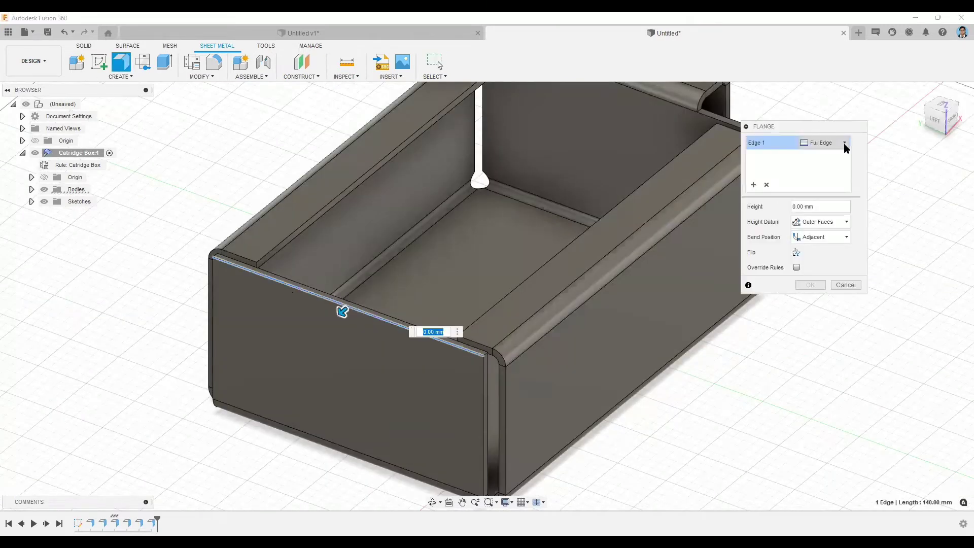
click(844, 143)
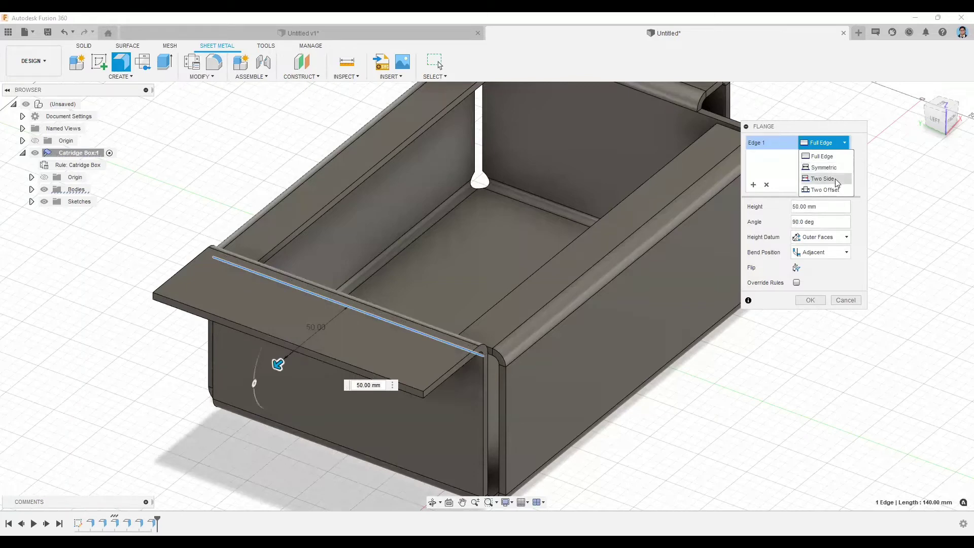
click(824, 167)
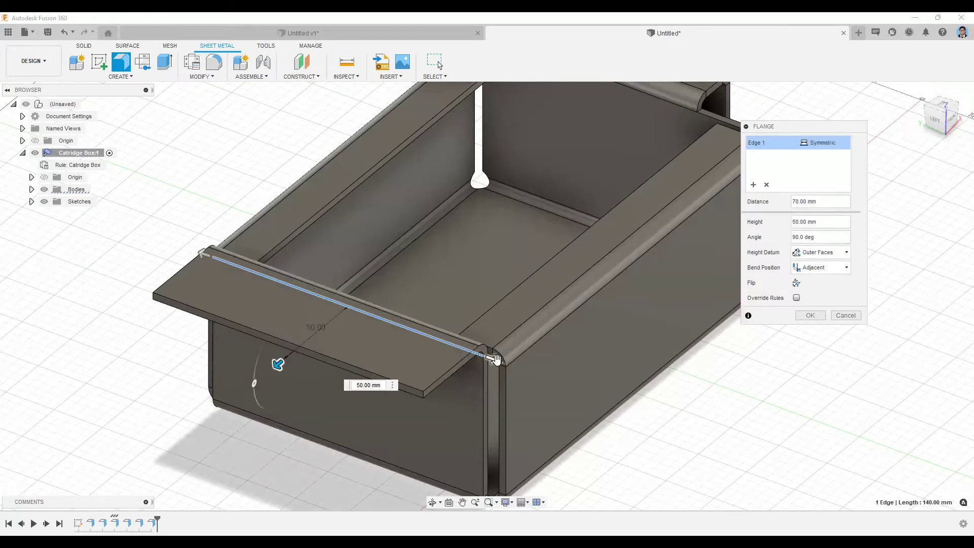
drag(497, 359, 453, 345)
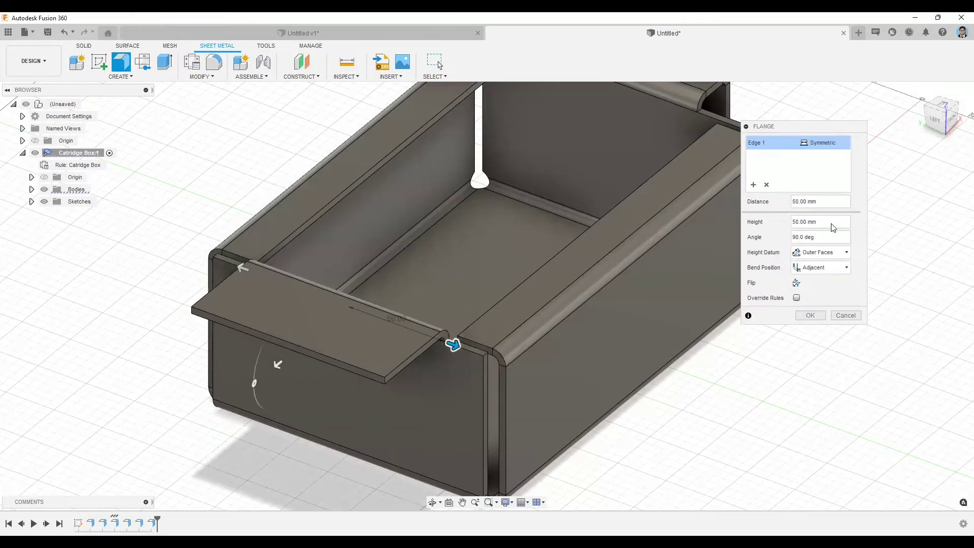
- Try the Two Side width option for the new flange, adjusting its distances to 45 mm and 60 mm
click(840, 148)
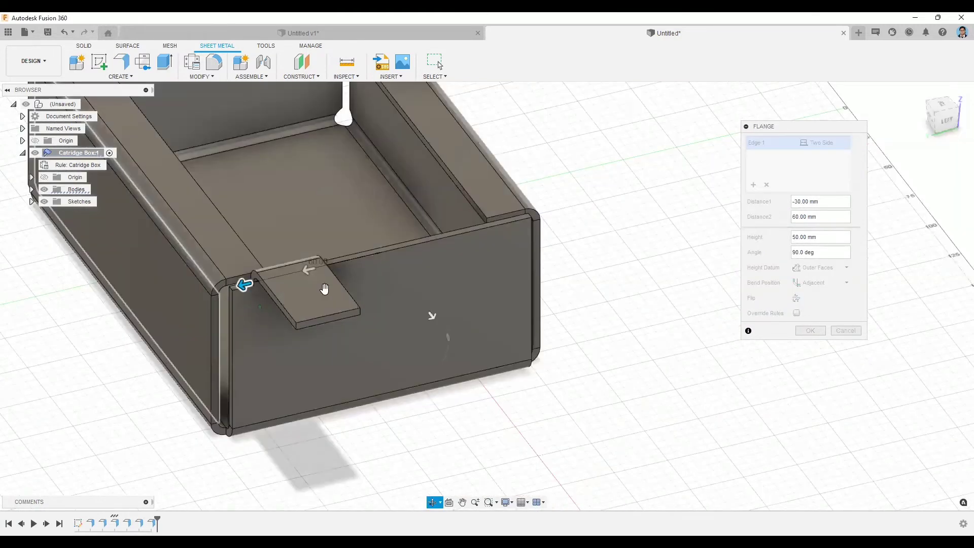
shift+middle_drag(321, 256, 301, 244)
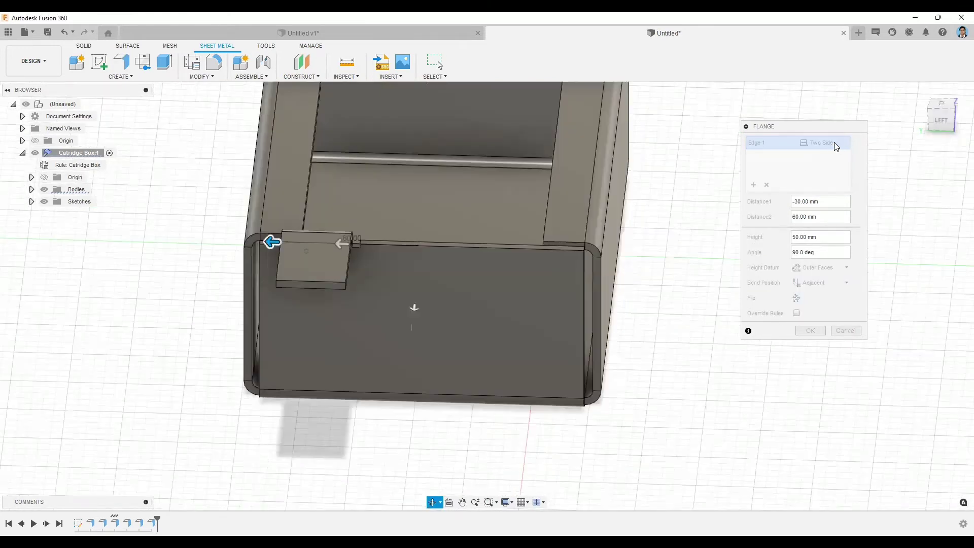
click(835, 142)
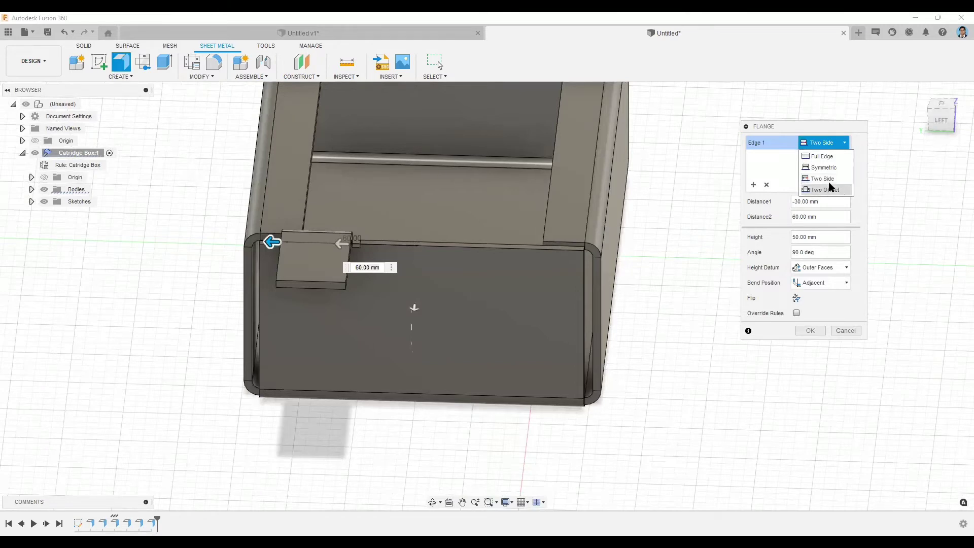
click(835, 149)
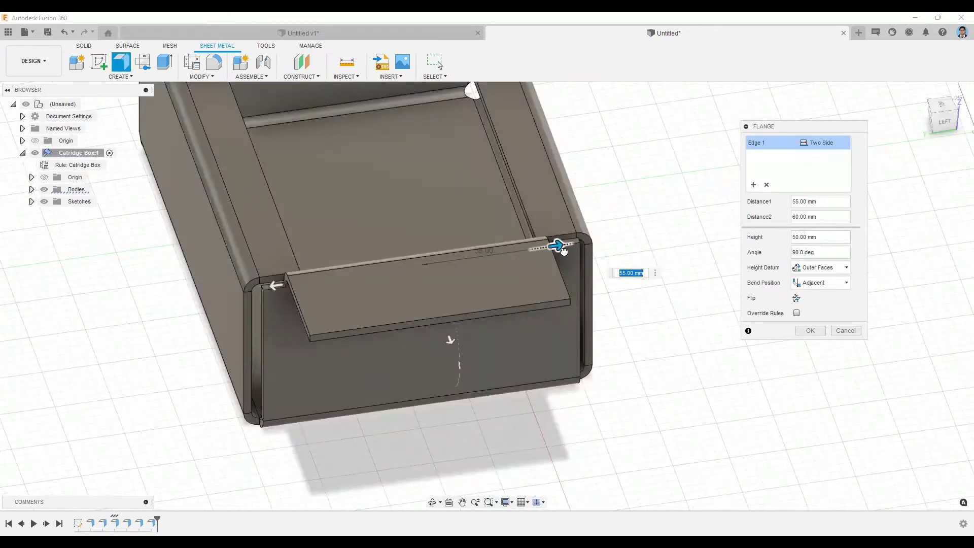
drag(540, 255, 523, 256)
- Switch the flange width to Two Offset and set offsets of -105 mm and -5 mm from the edge's two ends
click(837, 142)
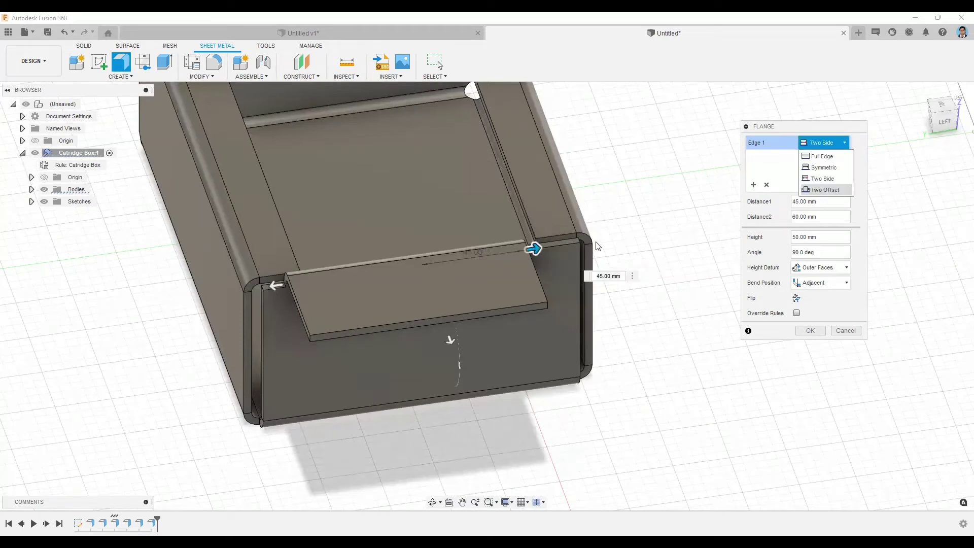
click(833, 188)
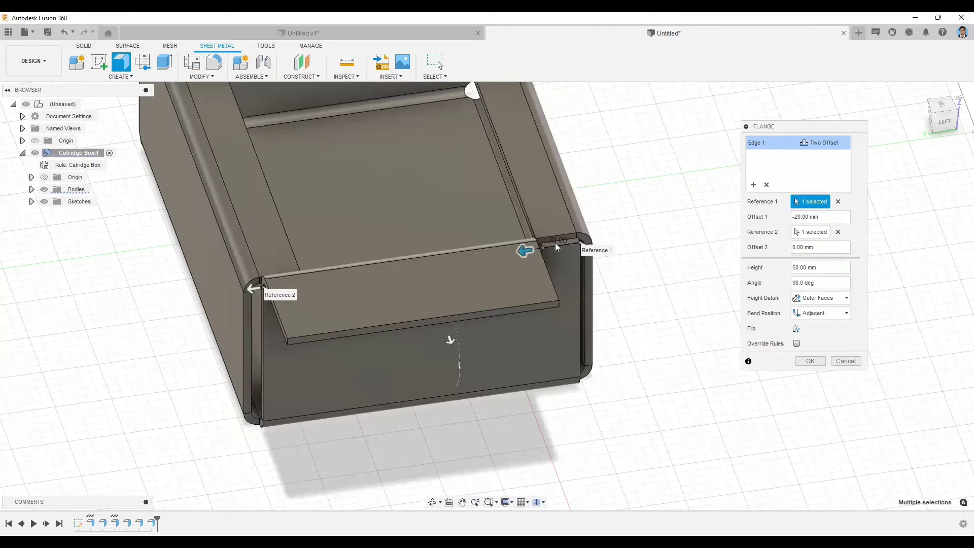
drag(461, 265, 457, 261)
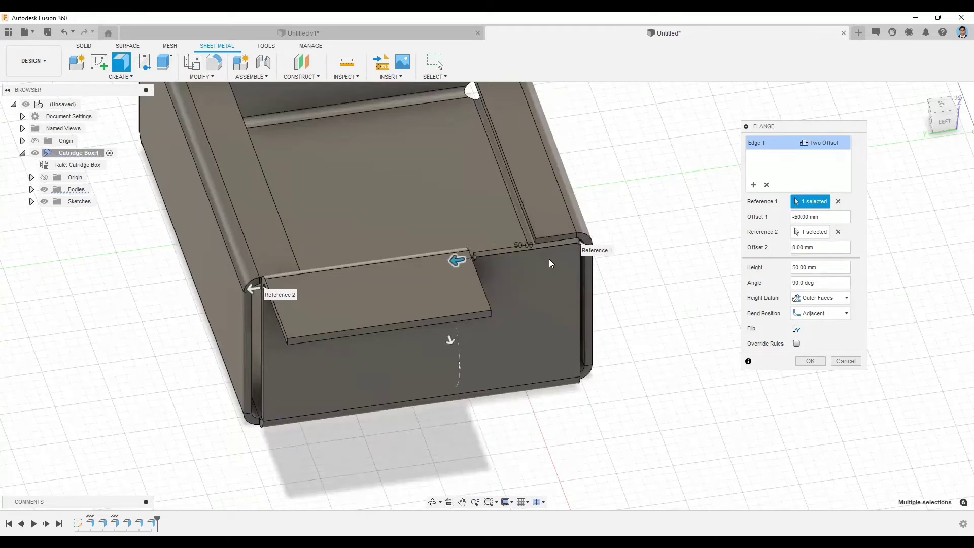
drag(460, 257, 388, 269)
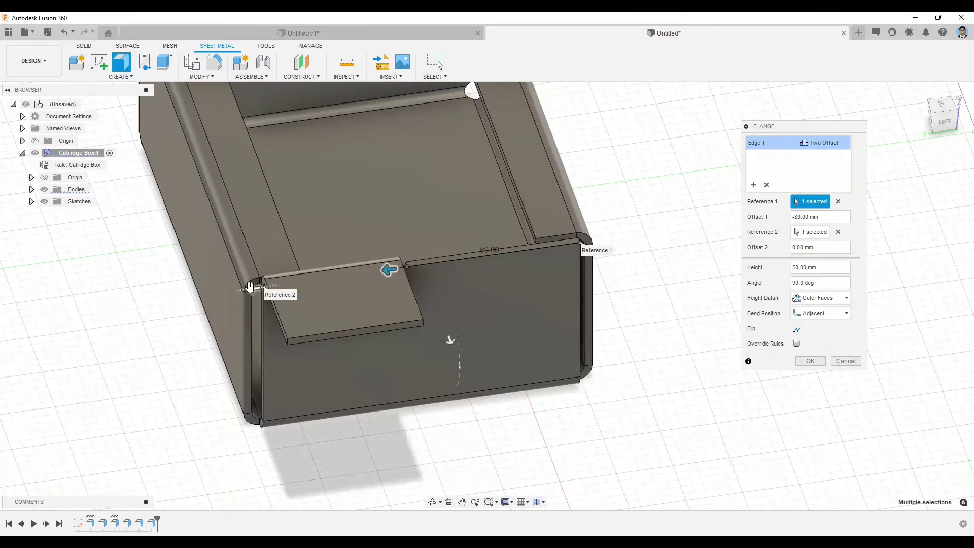
click(261, 289)
drag(262, 289, 276, 298)
drag(382, 273, 348, 282)
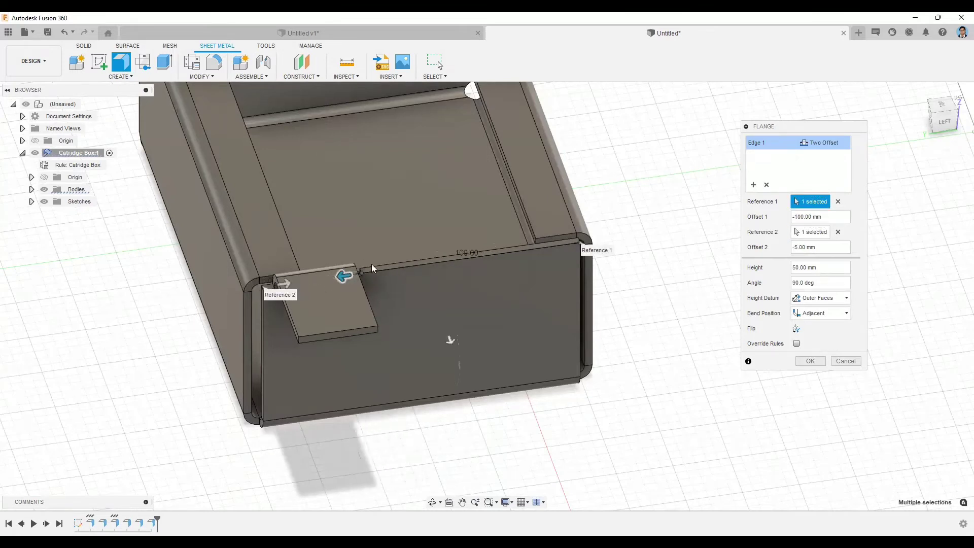
mouse_move(320, 276)
shift+middle_down()
mouse_move(326, 294)
mouse_move(330, 270)
shift+middle_up()
drag(330, 269, 342, 272)
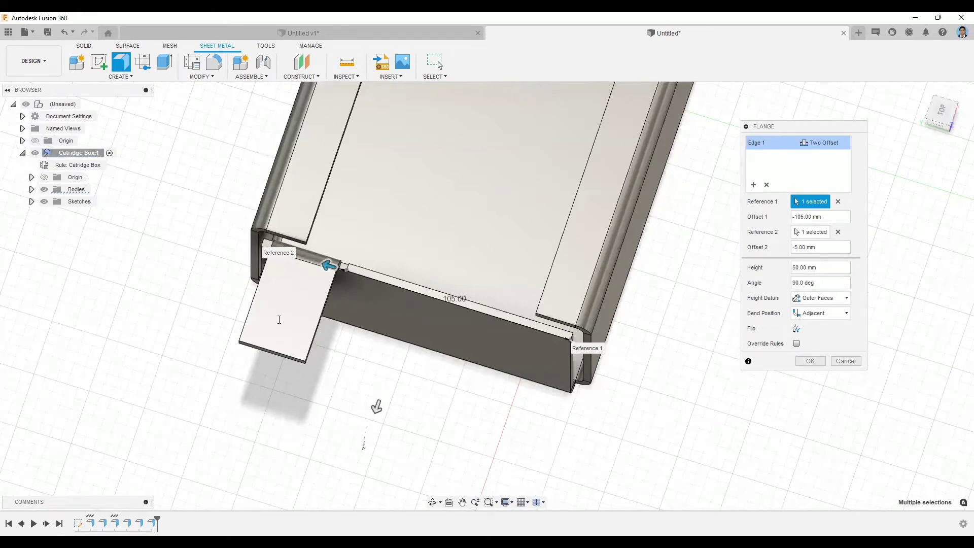
- Set the Two Offset flange's height to 40 mm and create the flange
click(810, 267)
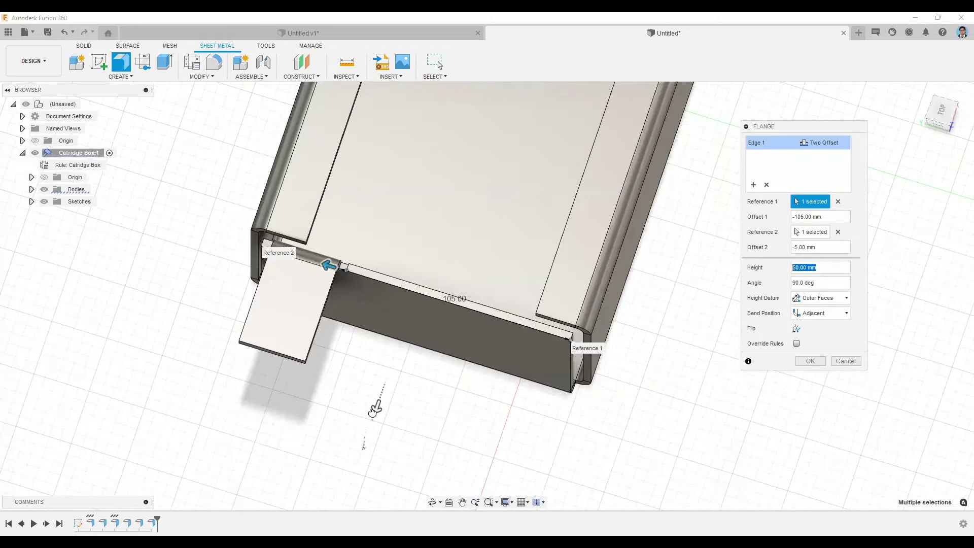
drag(384, 394, 383, 387)
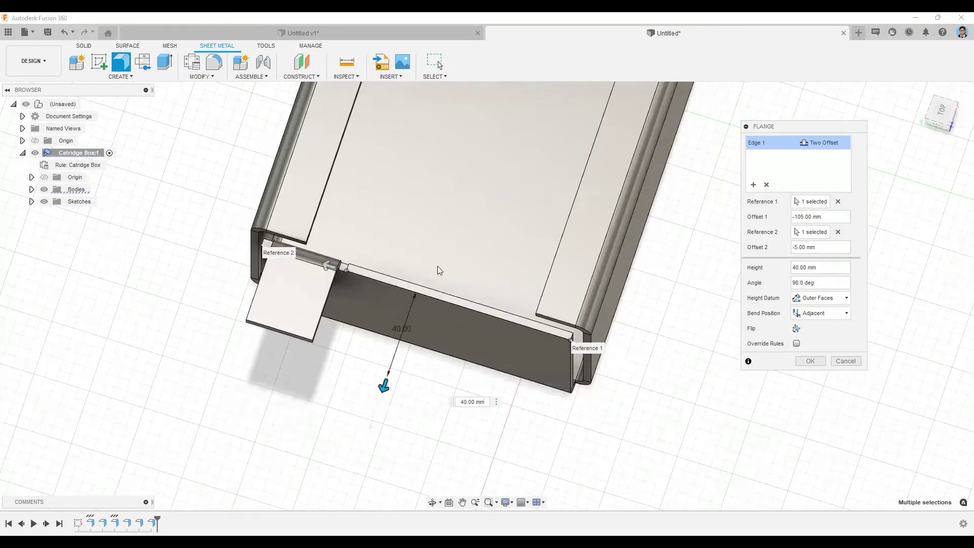
mouse_move(821, 388)
shift+middle_down()
mouse_move(815, 370)
mouse_move(711, 373)
mouse_move(598, 328)
mouse_move(583, 306)
mouse_move(603, 308)
mouse_move(443, 275)
mouse_move(521, 305)
mouse_move(397, 301)
mouse_move(398, 245)
mouse_move(331, 253)
mouse_move(337, 246)
mouse_move(345, 275)
mouse_move(388, 280)
shift+middle_up()
key(Return)
key(Escape)
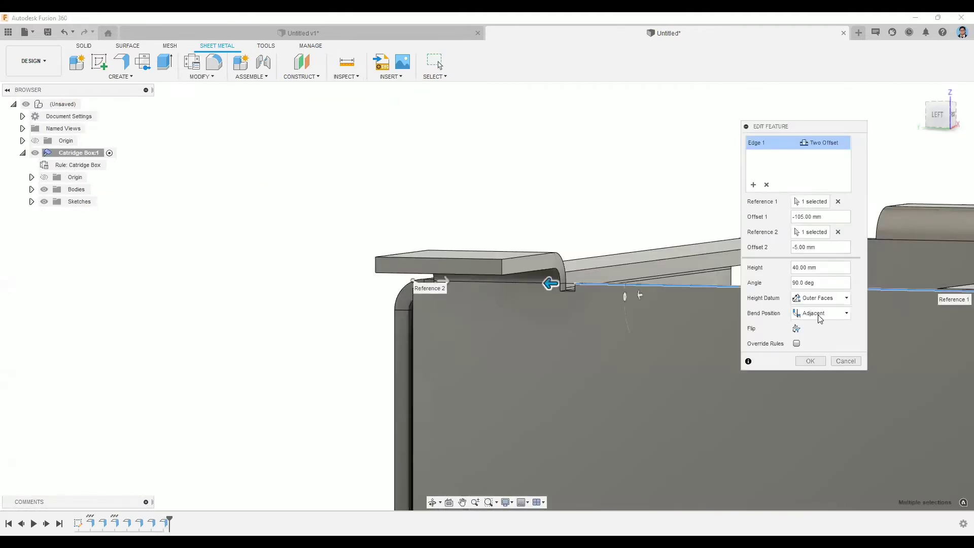
- Change the flange's bend position to Inside and set its offsets to -109 mm and 0 mm
click(820, 317)
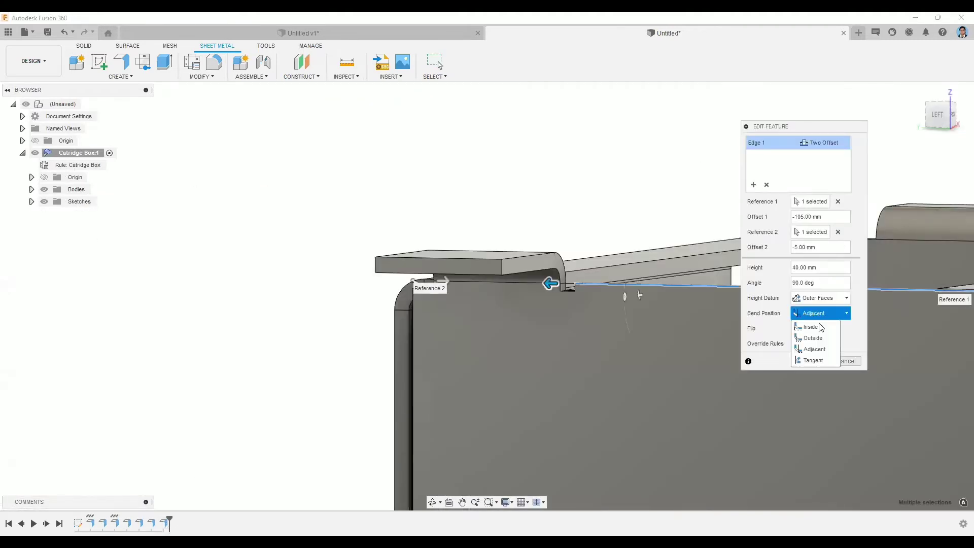
click(812, 328)
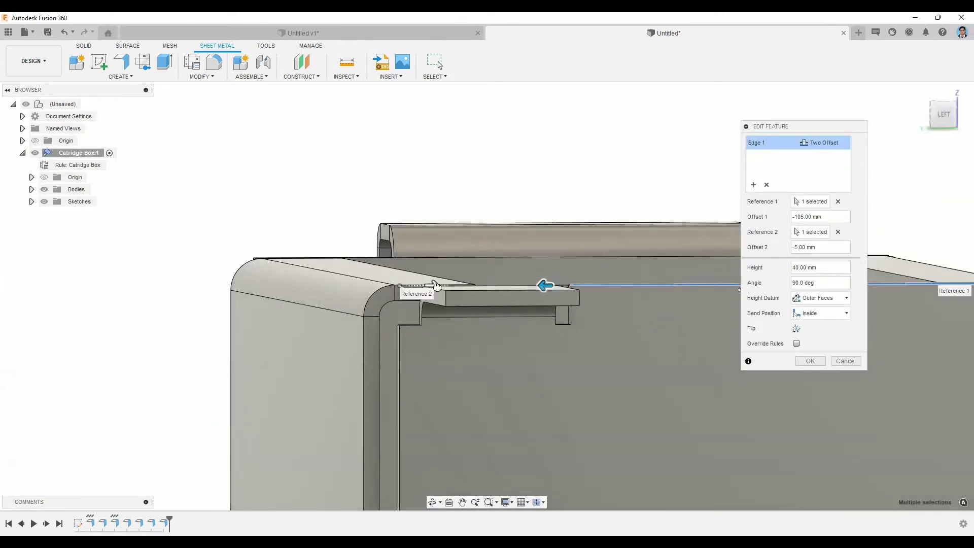
drag(442, 288, 430, 287)
drag(545, 285, 584, 285)
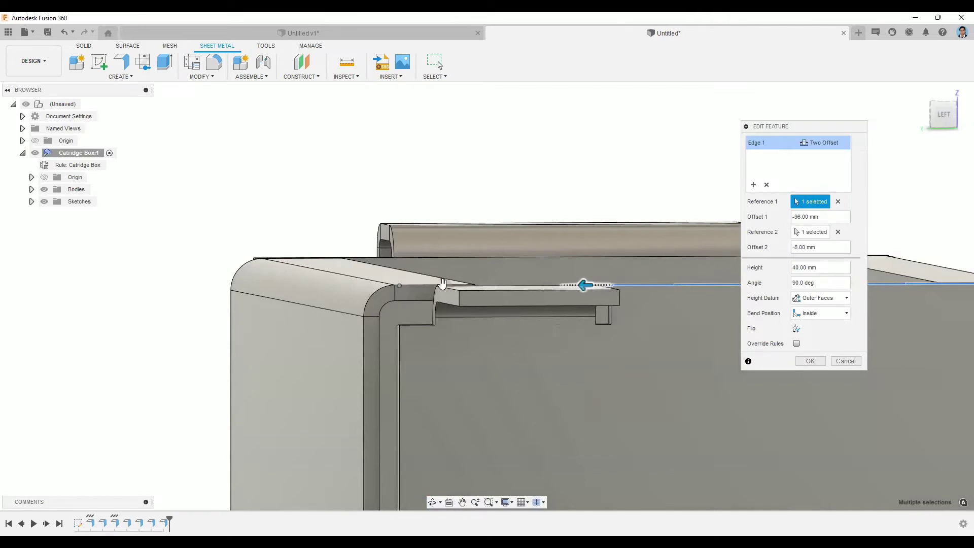
drag(445, 284, 400, 285)
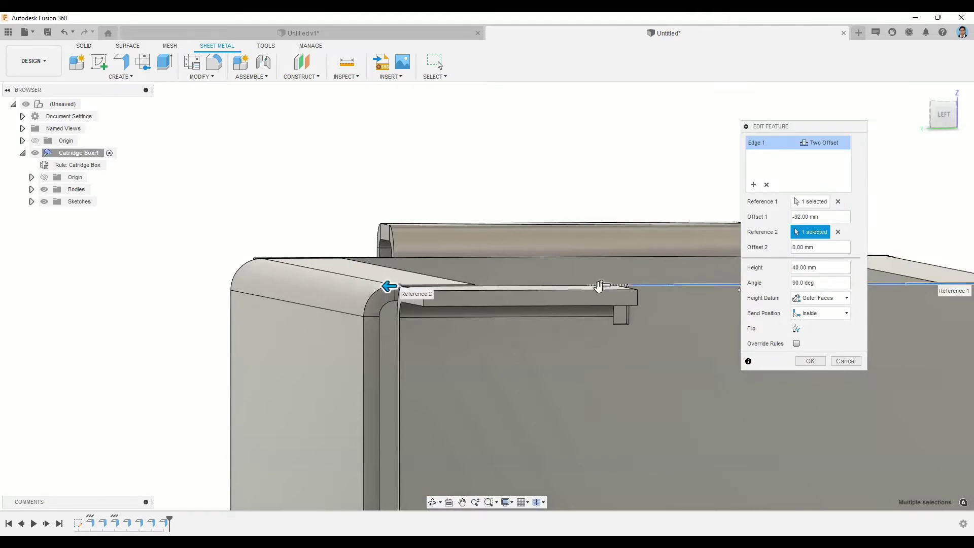
drag(587, 290, 526, 289)
- Override the Two Offset flange's bend relief with the Round shape and apply the edit
shift+middle_drag(527, 288, 496, 313)
scroll(497, 314, down, 3)
middle_drag(604, 215, 752, 381)
click(797, 343)
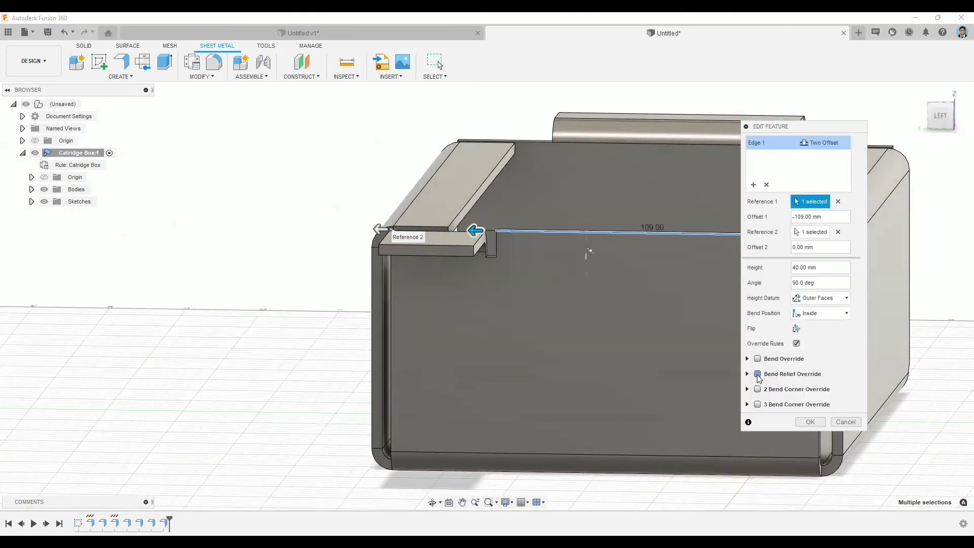
click(757, 374)
click(821, 393)
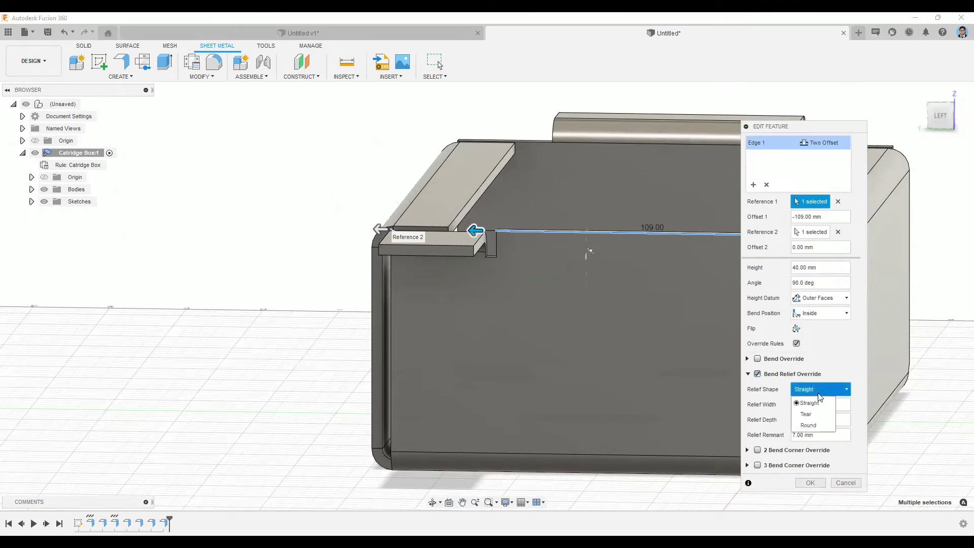
click(817, 414)
click(822, 394)
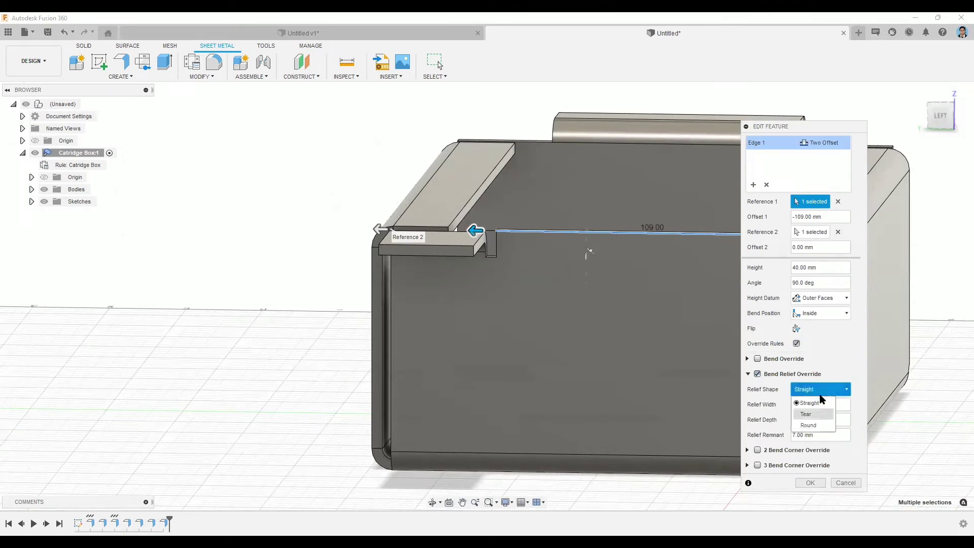
click(812, 425)
shift+middle_drag(490, 282, 497, 384)
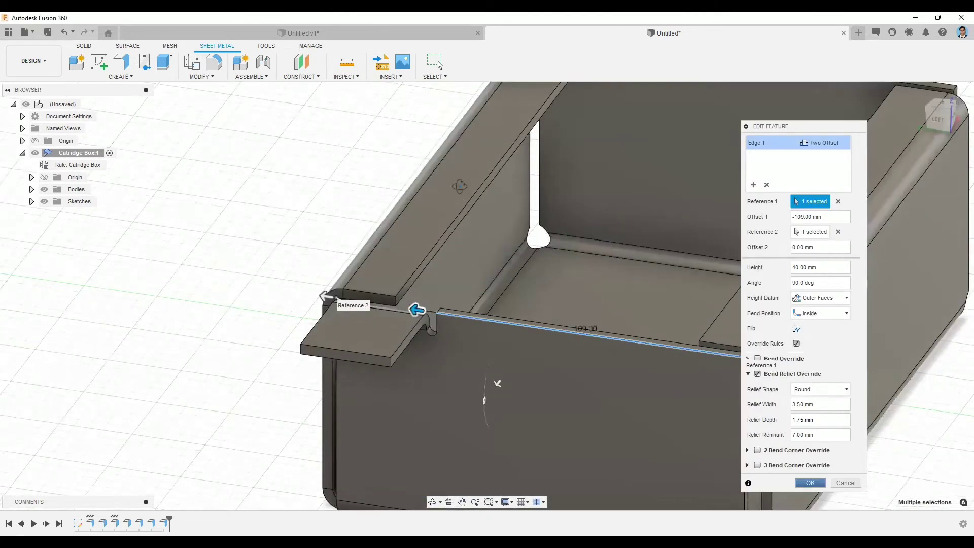
key(Return)
scroll(442, 208, down, 3)
shift+middle_drag(441, 215, 417, 223)
shift+middle_drag(478, 168, 184, 81)
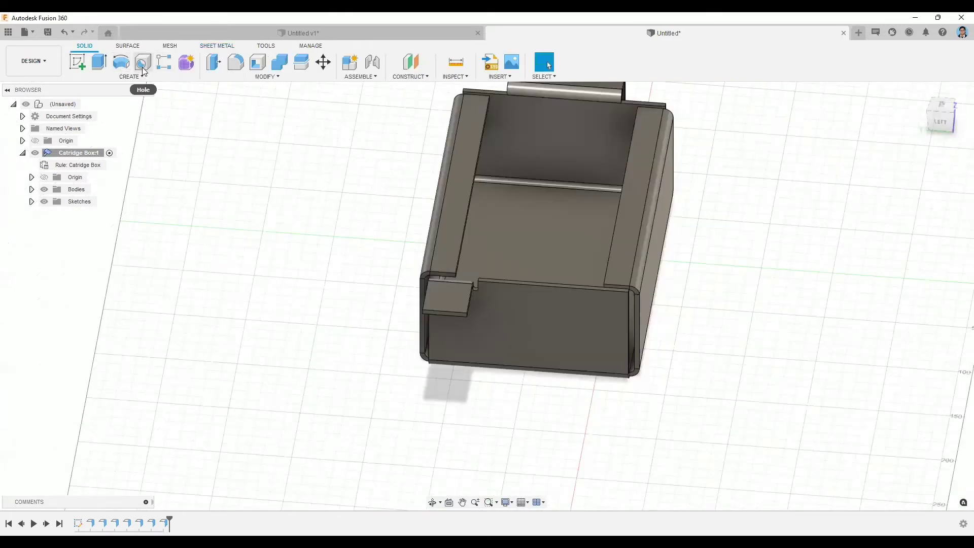
click(216, 45)
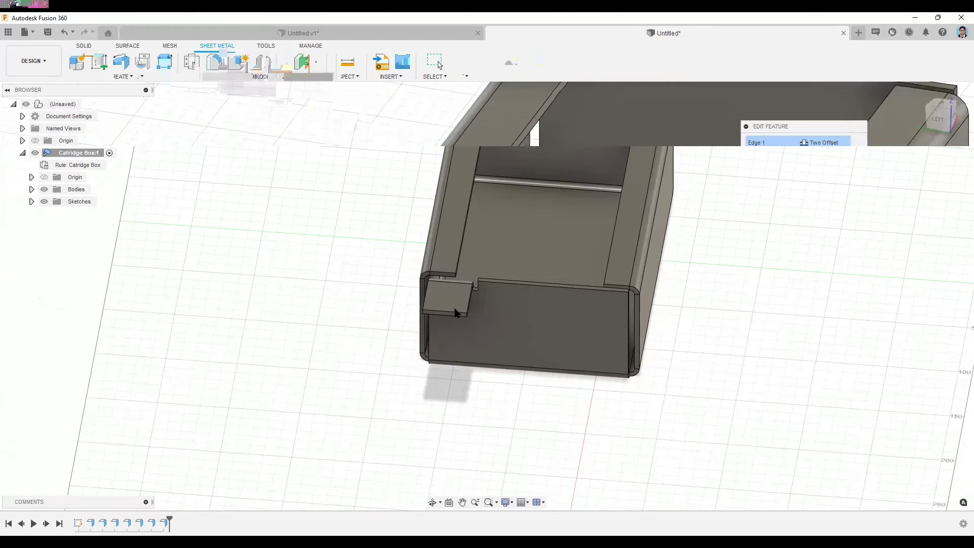
scroll(454, 309, down, 2)
scroll(454, 312, up, 4)
click(237, 63)
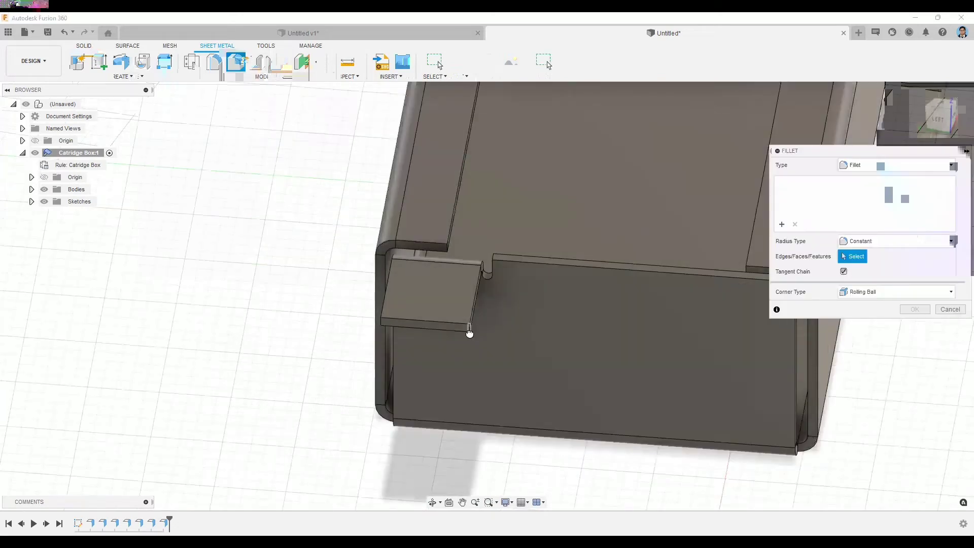
click(463, 327)
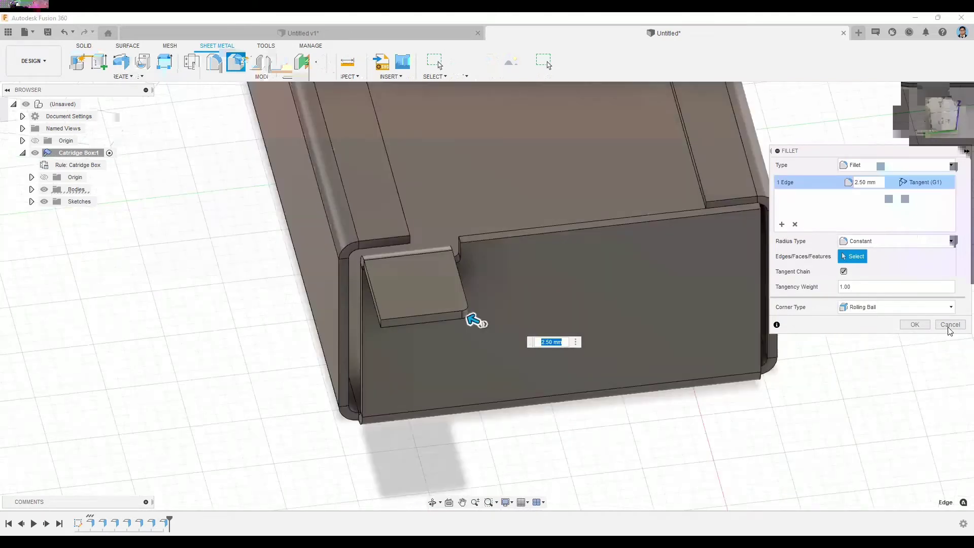
click(950, 324)
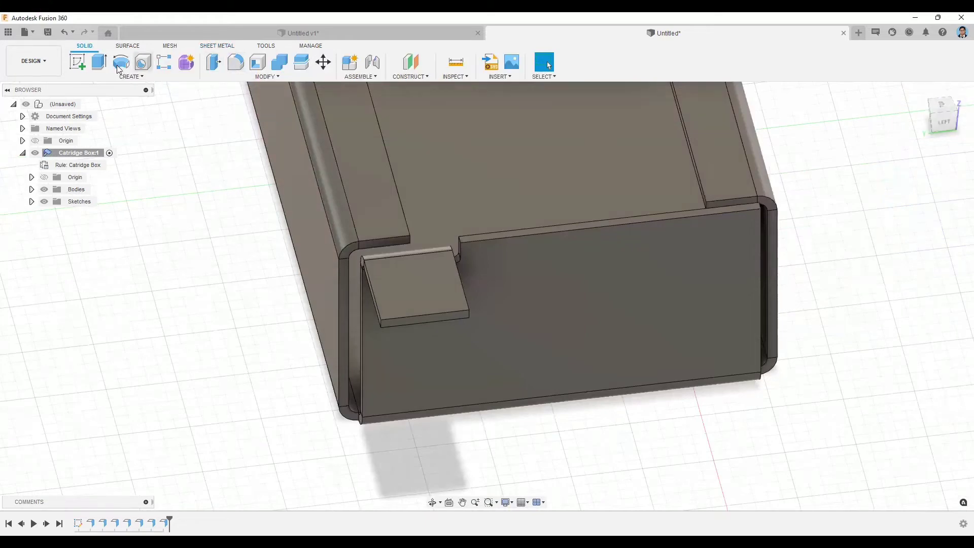
- Fillet the two outer corner edges of the offset corner flange with a 15 mm radius
click(236, 65)
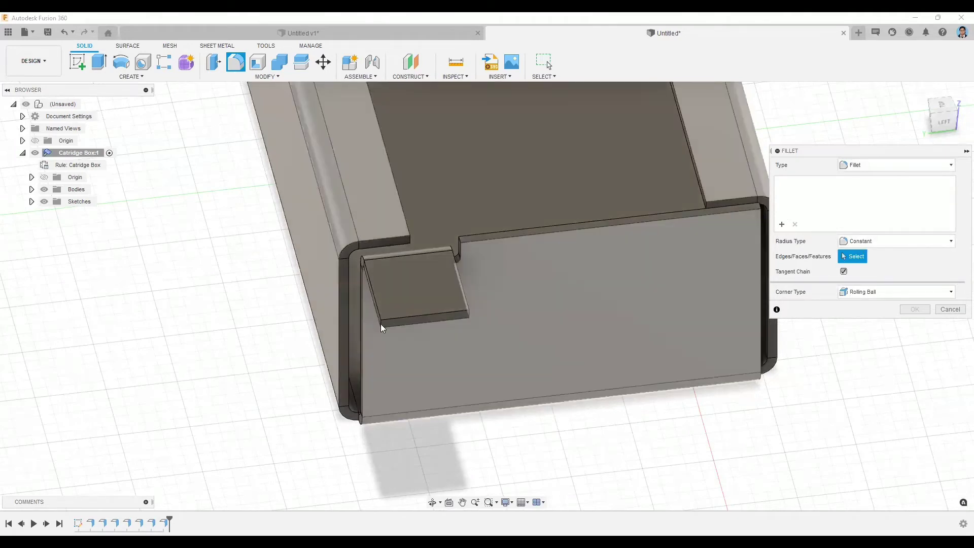
click(469, 314)
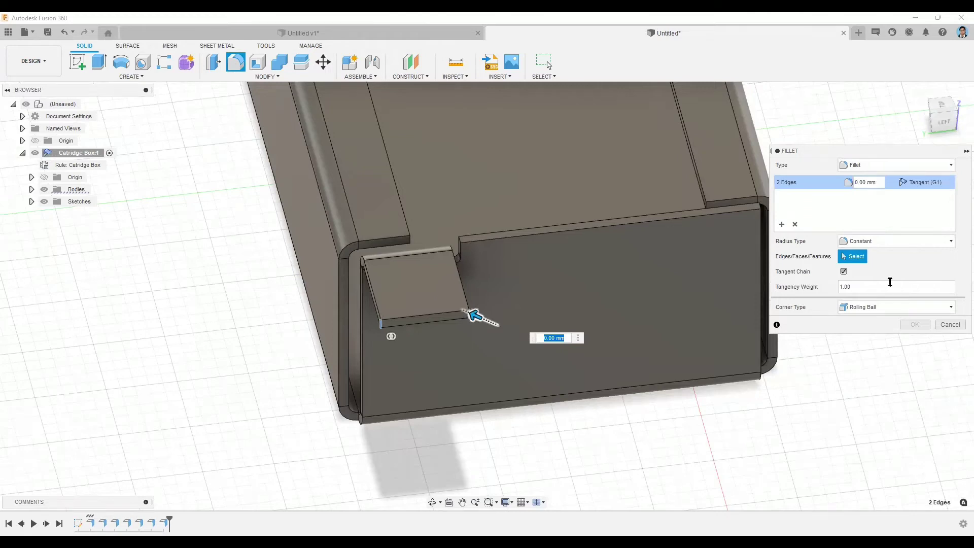
text(15)
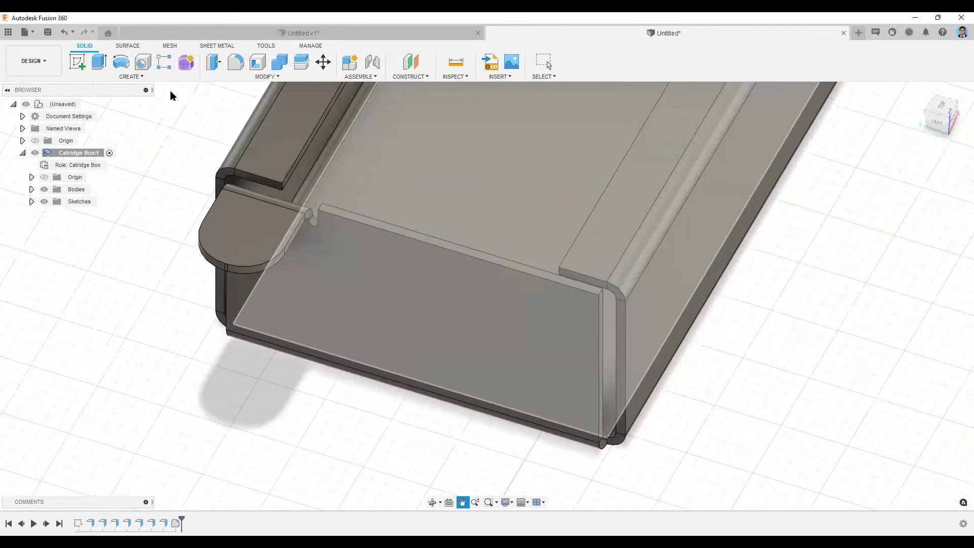
- Place a 15 mm diameter hole on the rounded flange's face, 15 mm from its bend edge and 15 mm from its outer side edge
click(143, 62)
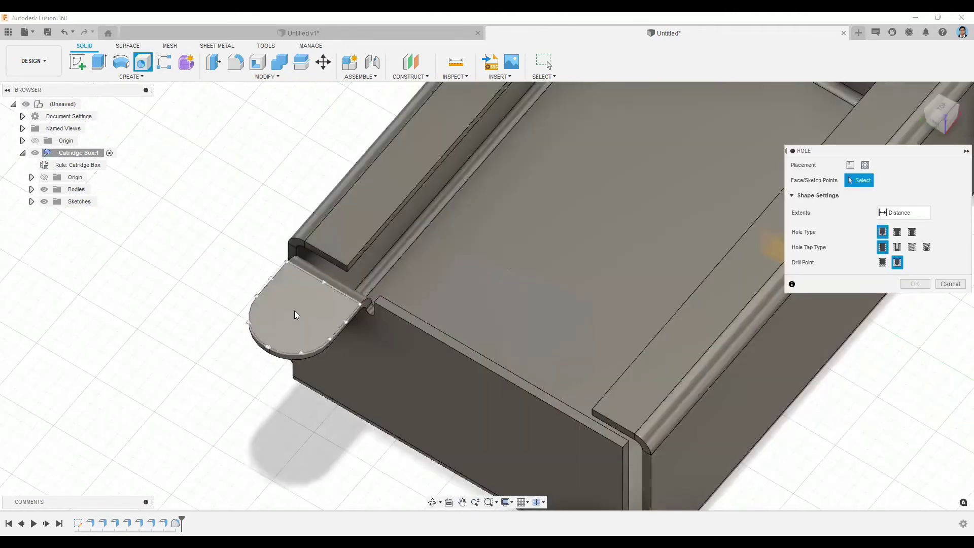
click(297, 339)
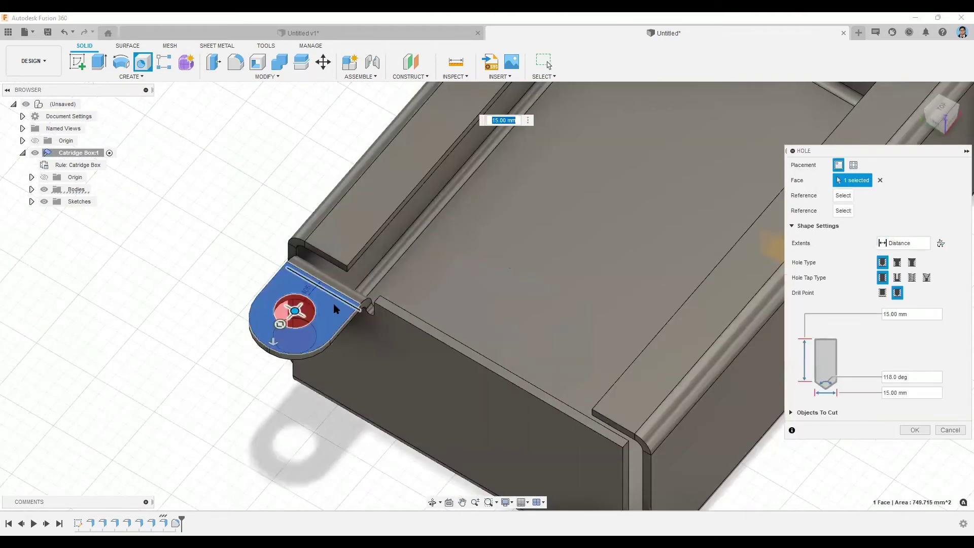
click(368, 275)
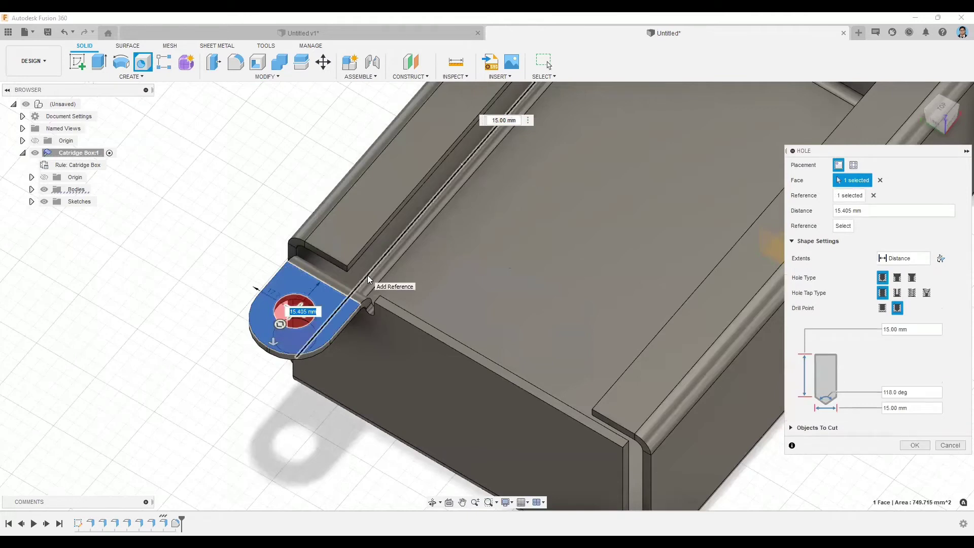
click(266, 292)
text(15)
key(Tab)
text(15)
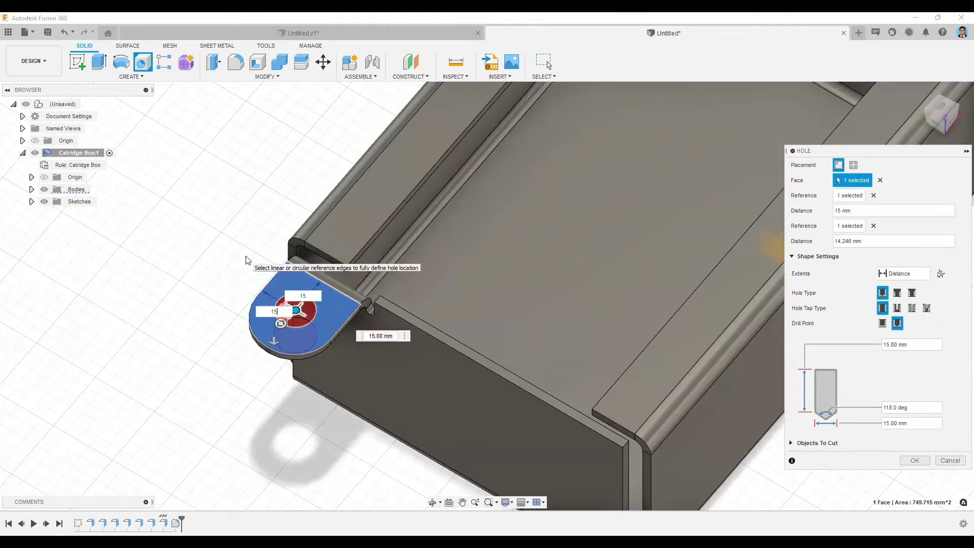
click(913, 462)
- Create a midplane between the box's two long side walls
shift+middle_drag(352, 291, 282, 278)
shift+middle_drag(542, 359, 544, 323)
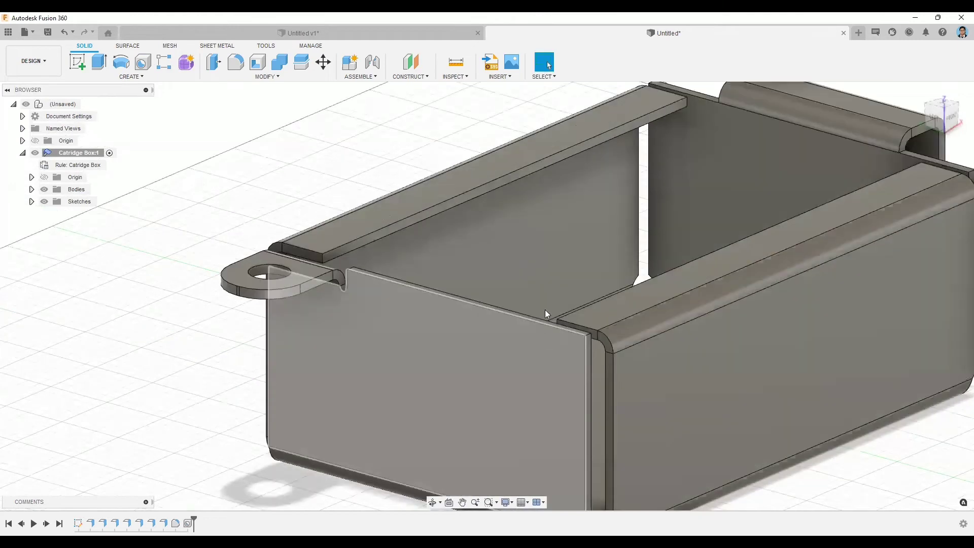
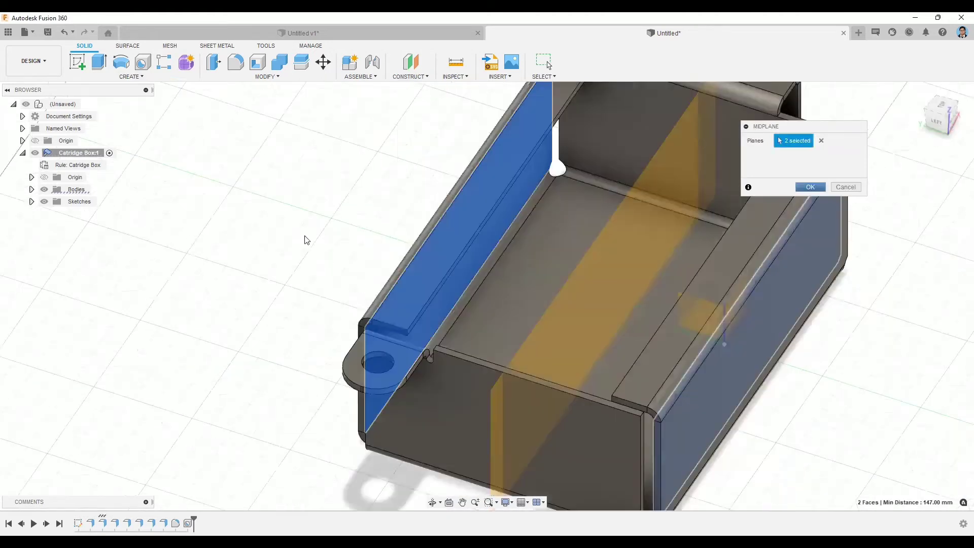
key(Return)
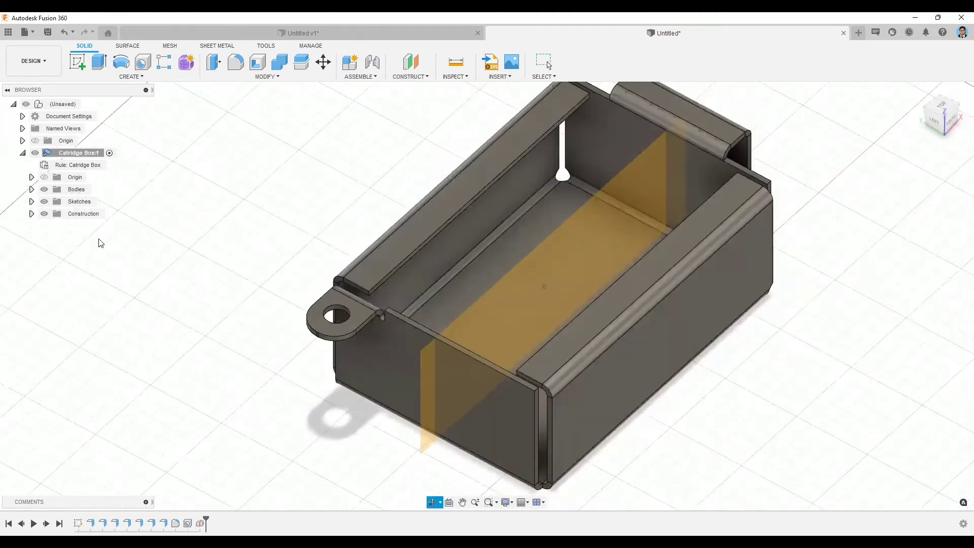
- Try to mirror the corner flange and hole features across the midplane
click(132, 76)
click(97, 310)
click(834, 141)
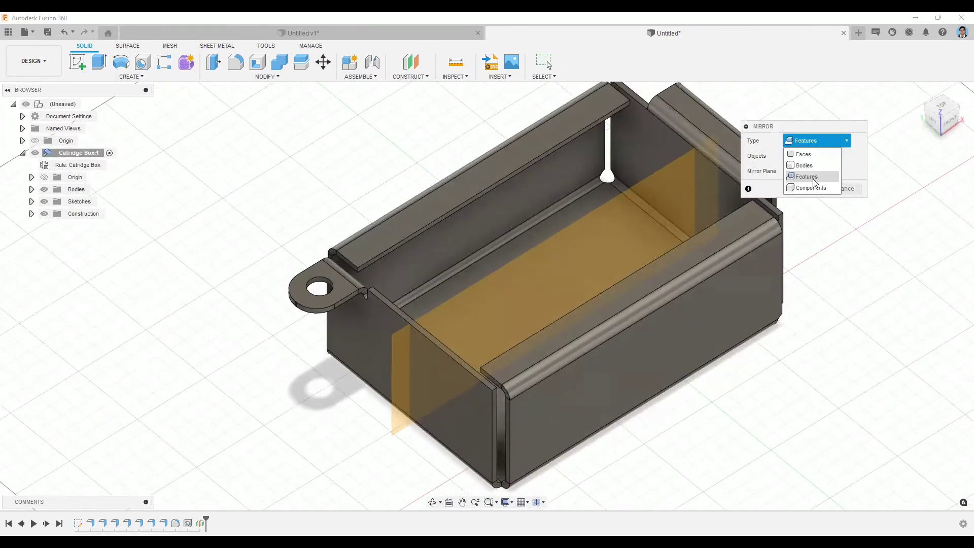
click(326, 281)
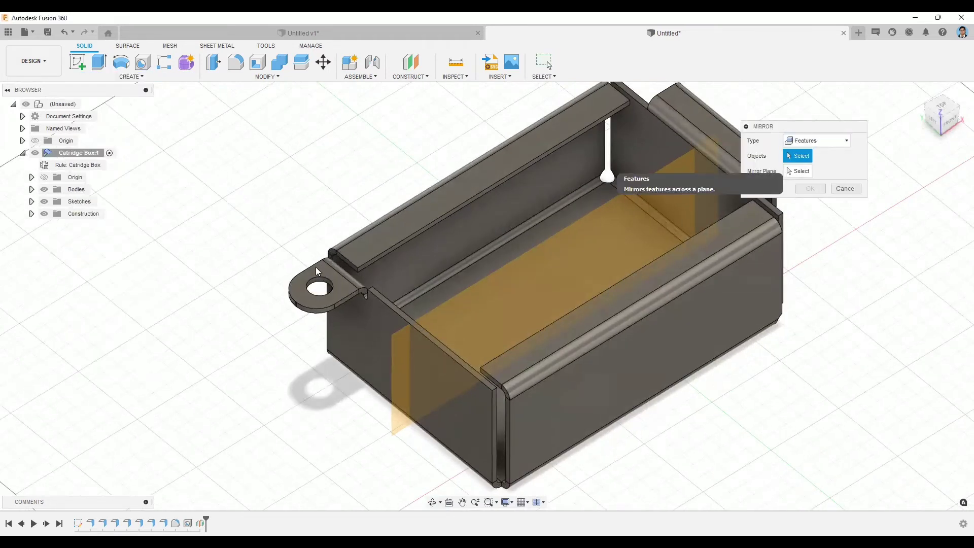
click(322, 286)
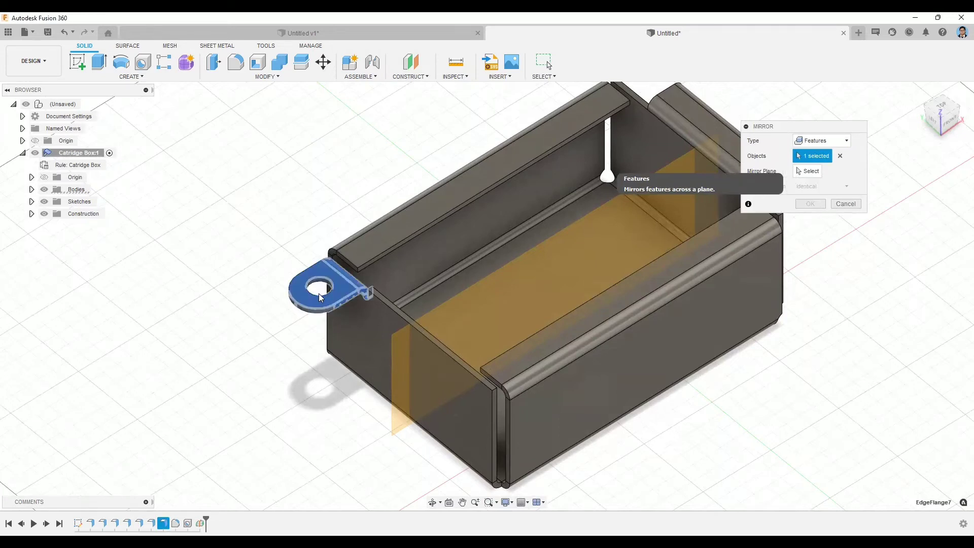
click(317, 279)
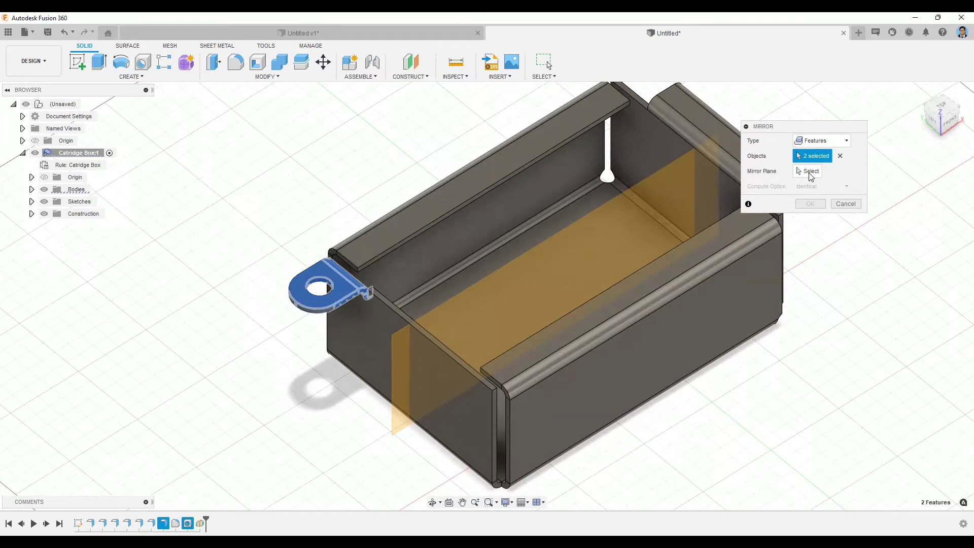
click(615, 216)
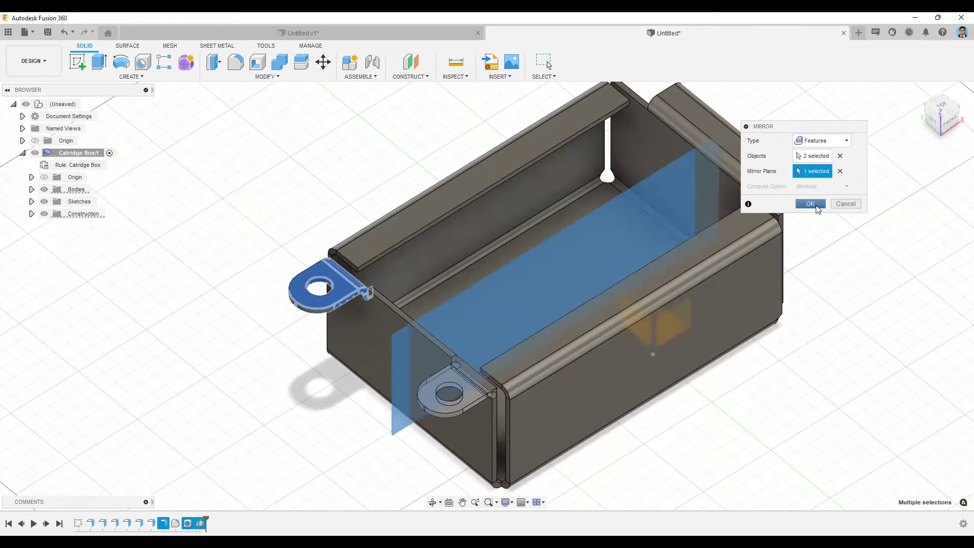
key(Return)
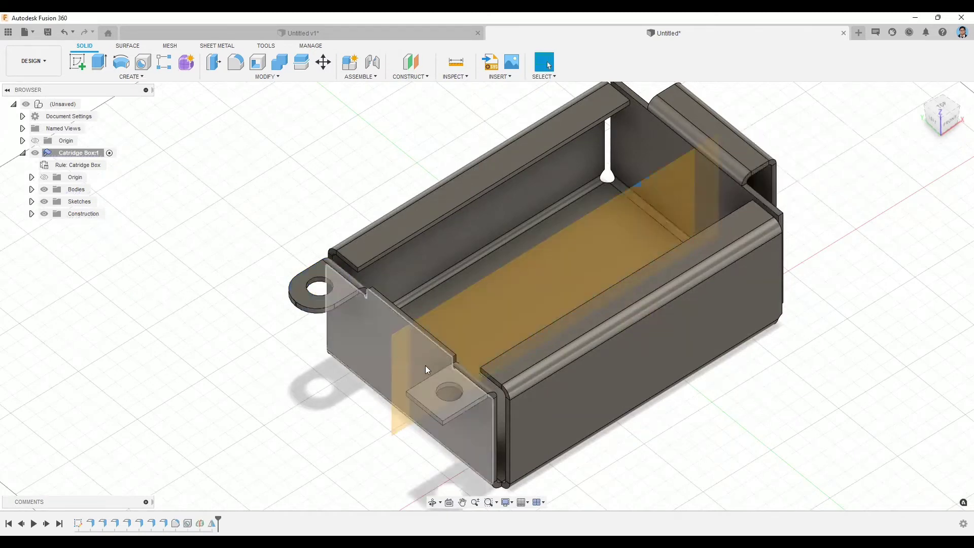
- Check the mirror feature's selected objects without changing them and undo the mirror
shift+middle_drag(433, 331, 402, 309)
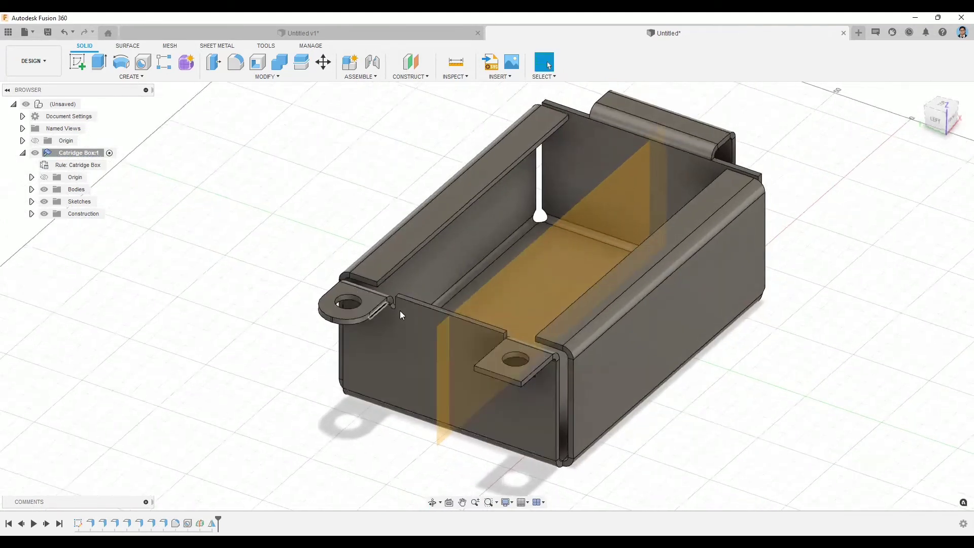
scroll(402, 308, up, 4)
scroll(318, 334, up, 3)
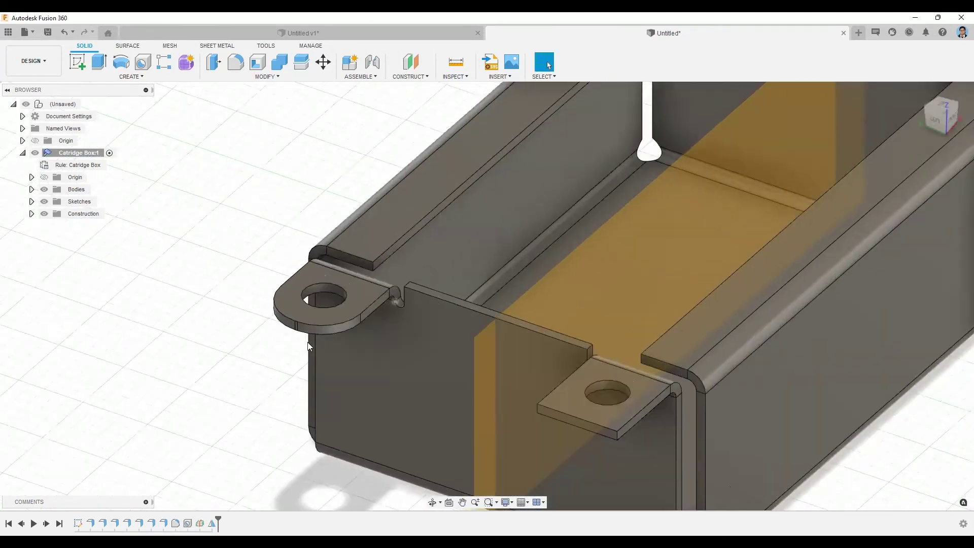
scroll(393, 305, up, 2)
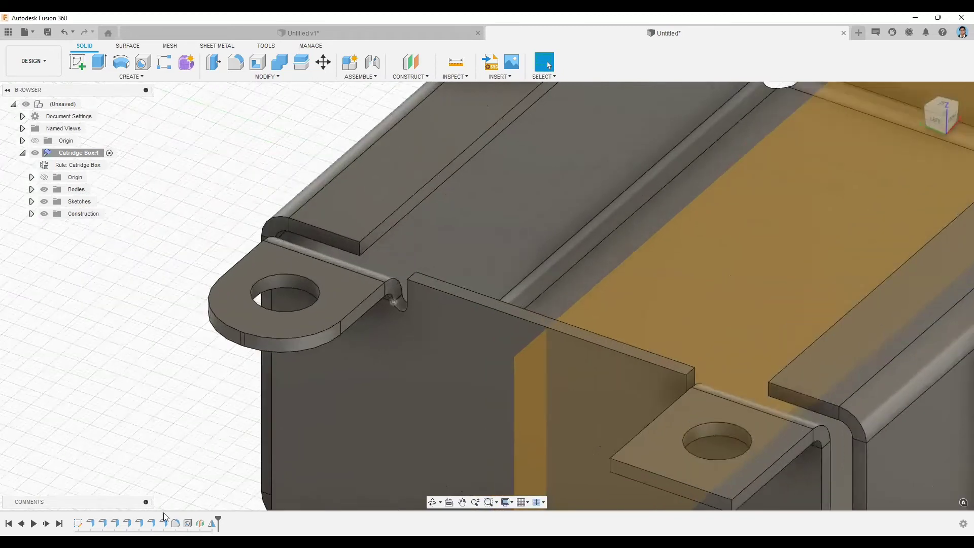
scroll(805, 156, down, 3)
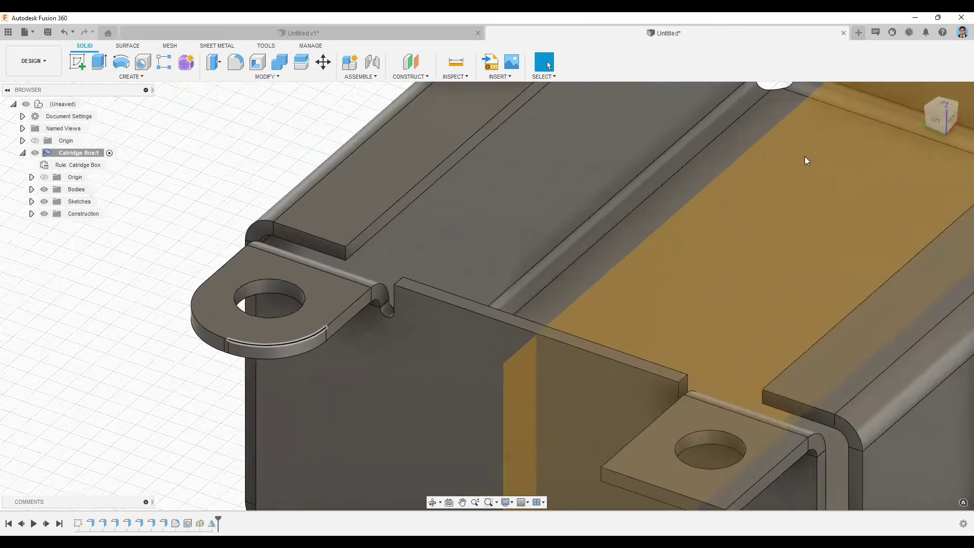
double_click(296, 347)
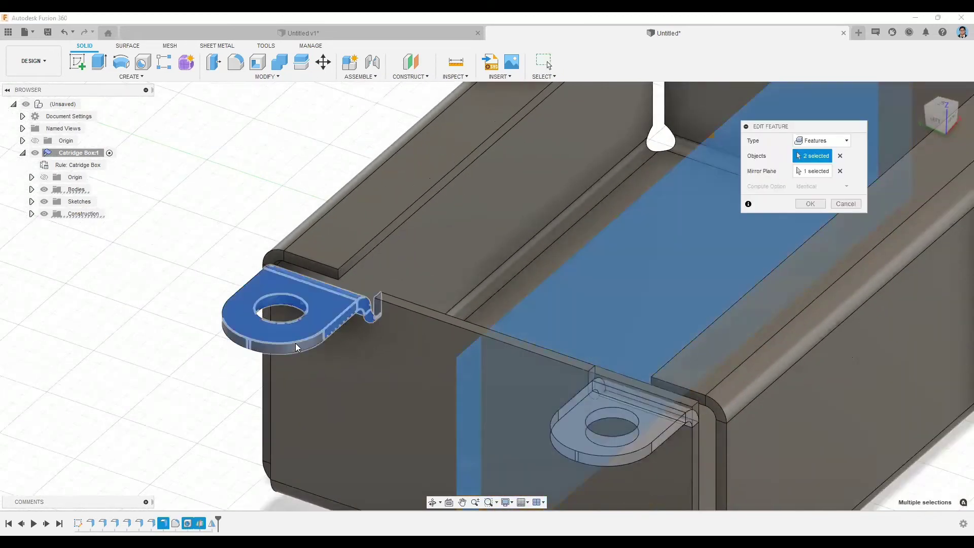
click(851, 209)
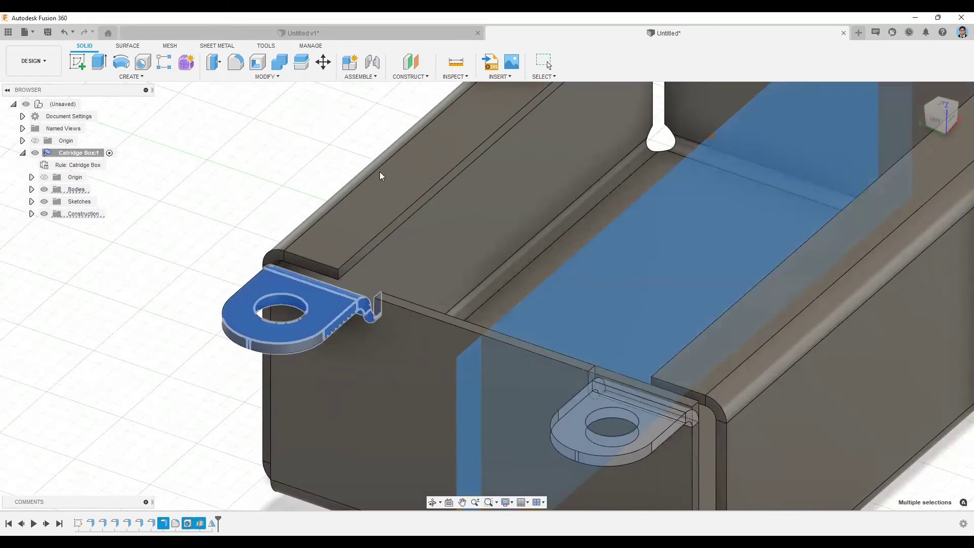
key(ctrl+z)
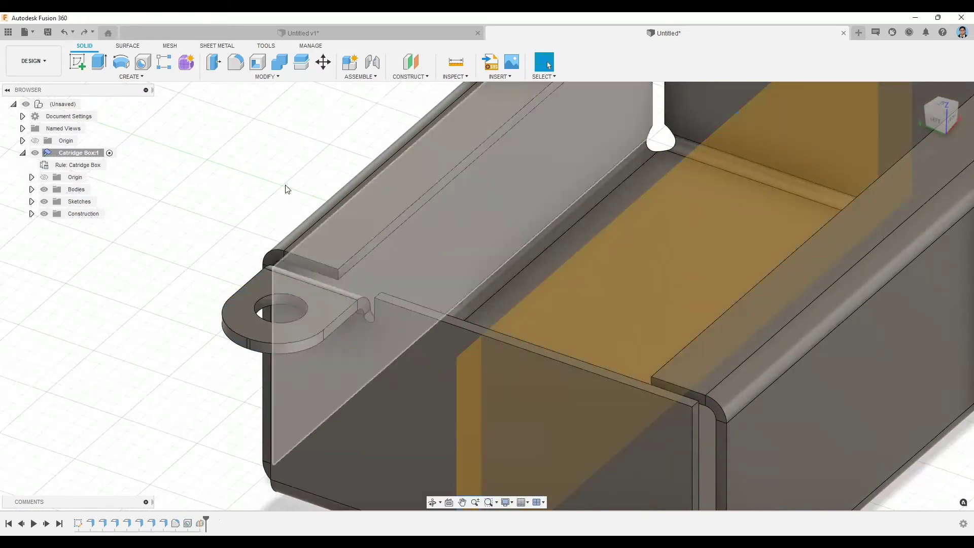
- Mirror the corner tab's flange, fillet and hole features across the midplane between the long side walls
click(124, 77)
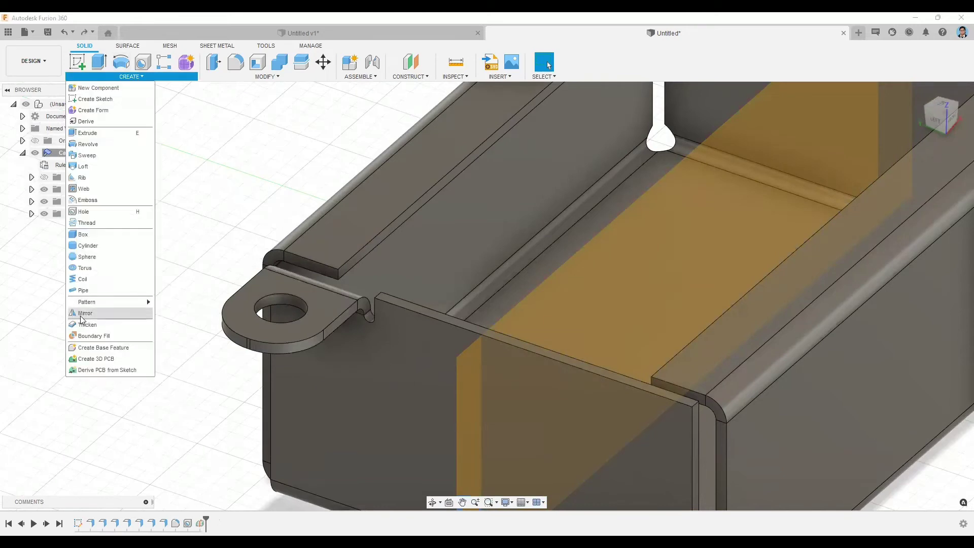
click(85, 315)
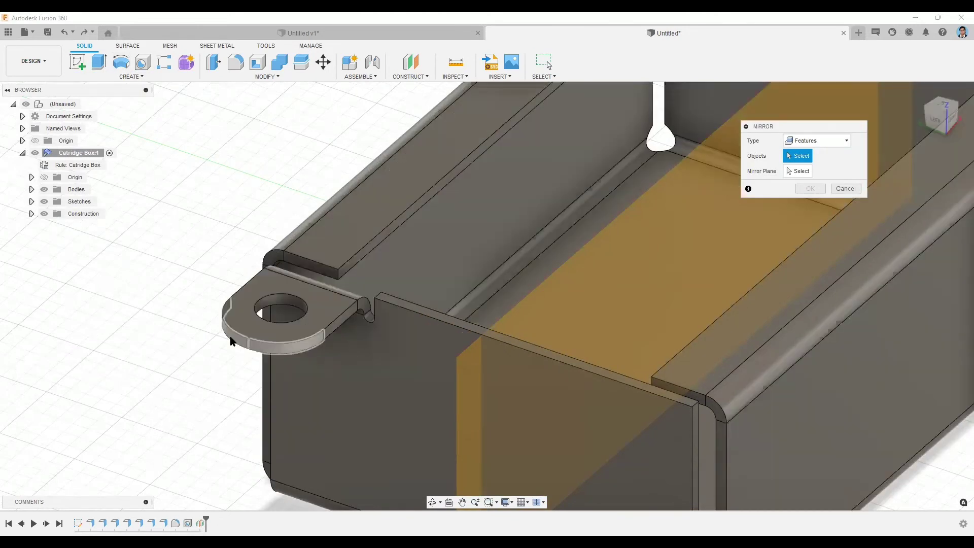
click(249, 317)
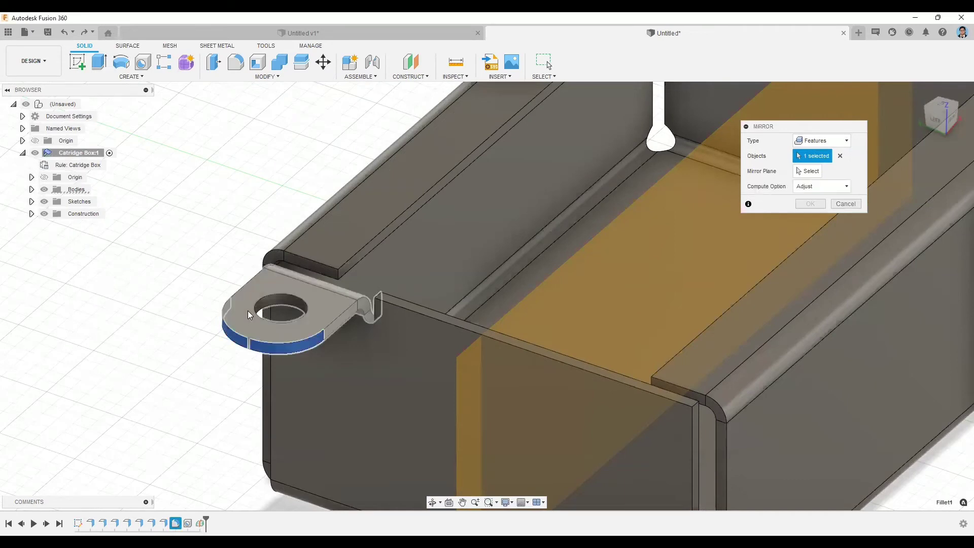
click(270, 306)
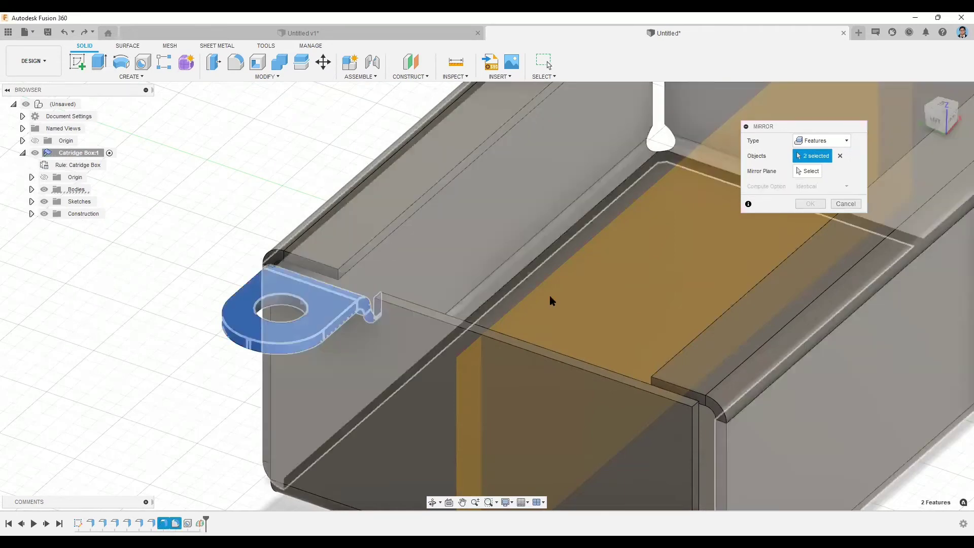
click(406, 258)
click(406, 258)
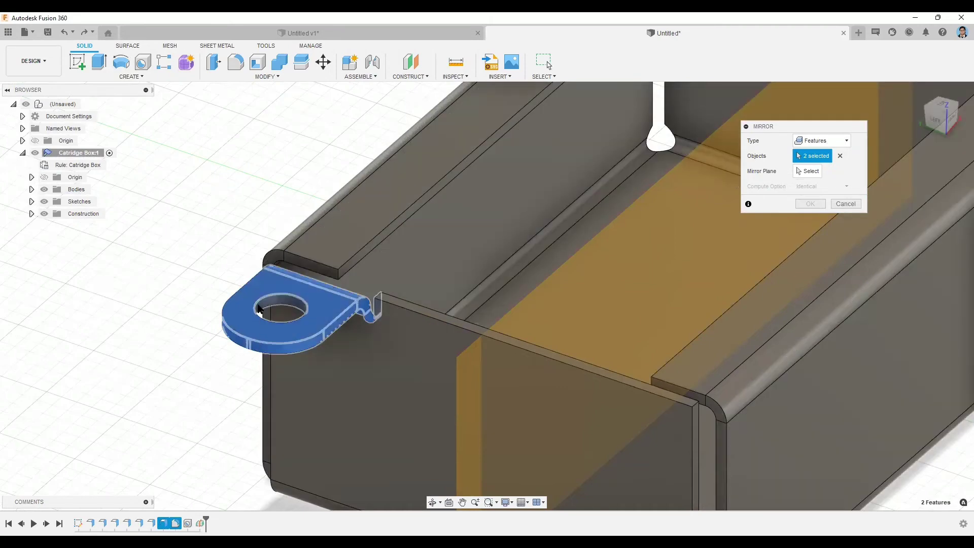
shift+middle_drag(262, 322, 335, 208)
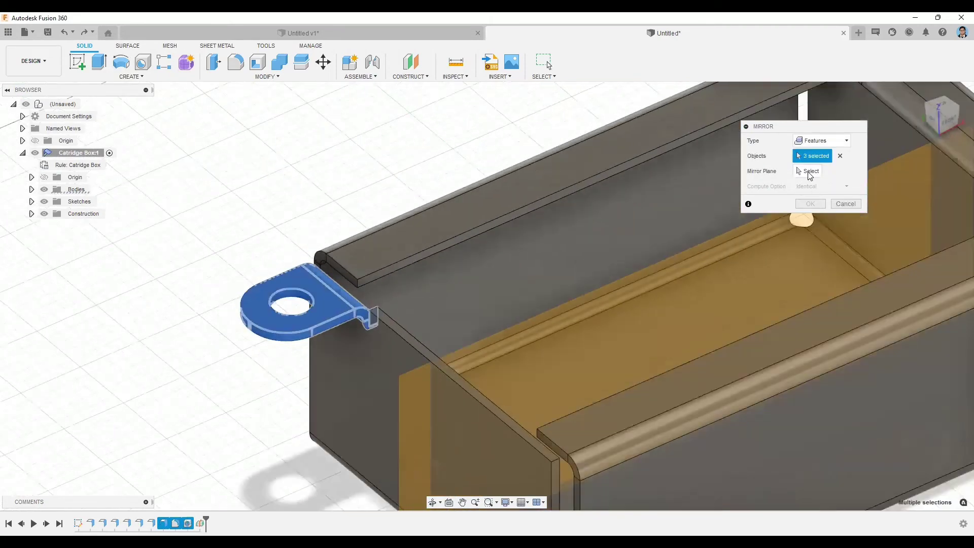
click(809, 177)
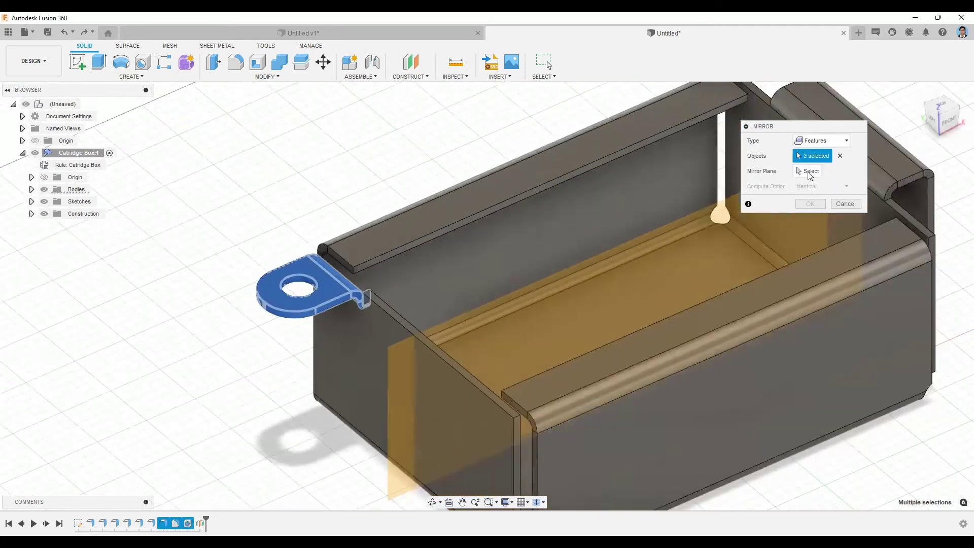
click(727, 237)
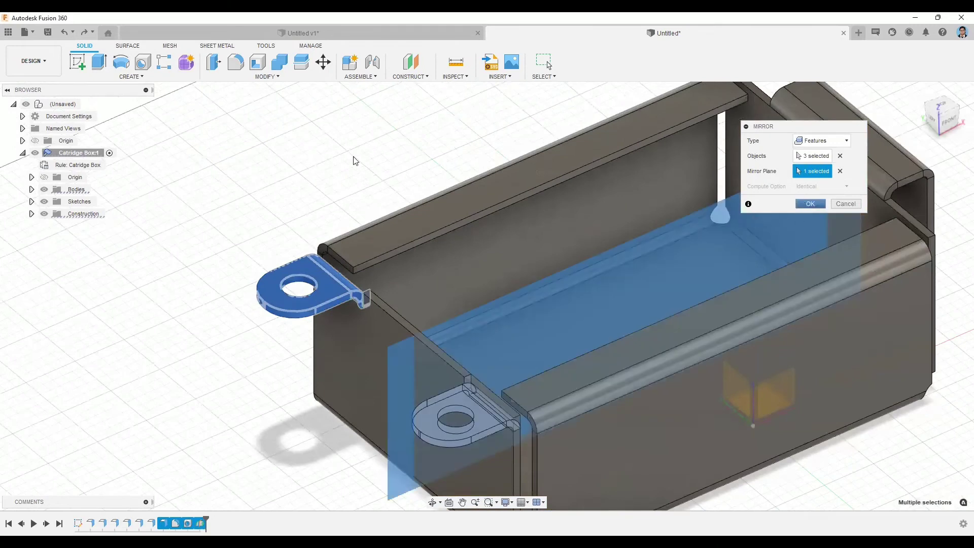
key(Return)
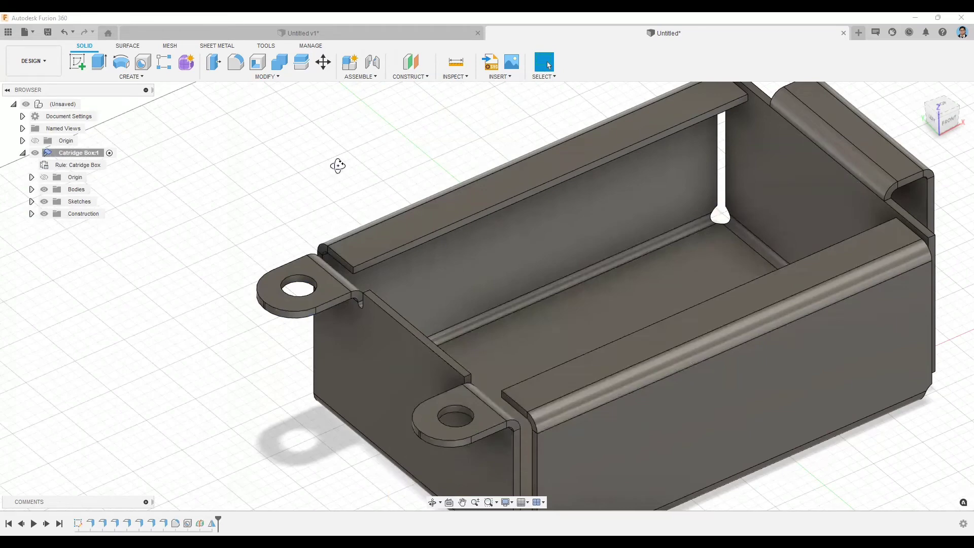
- Create a flat pattern of the cartridge box
shift+middle_drag(459, 159, 467, 186)
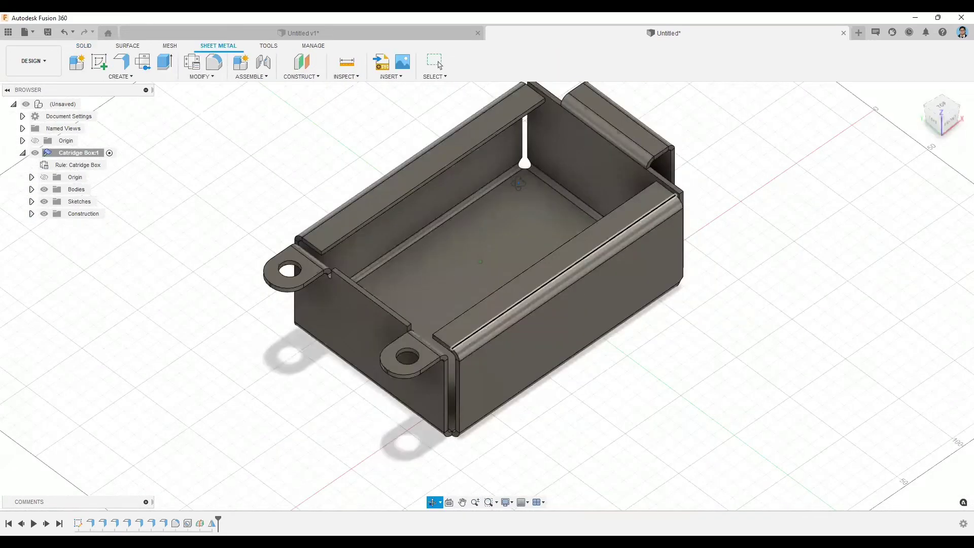
shift+middle_drag(515, 181, 451, 195)
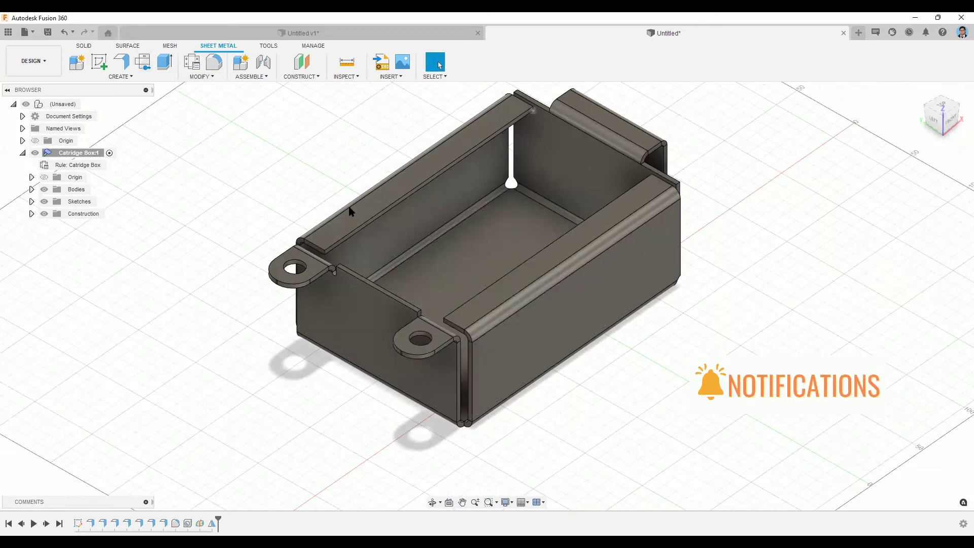
click(143, 62)
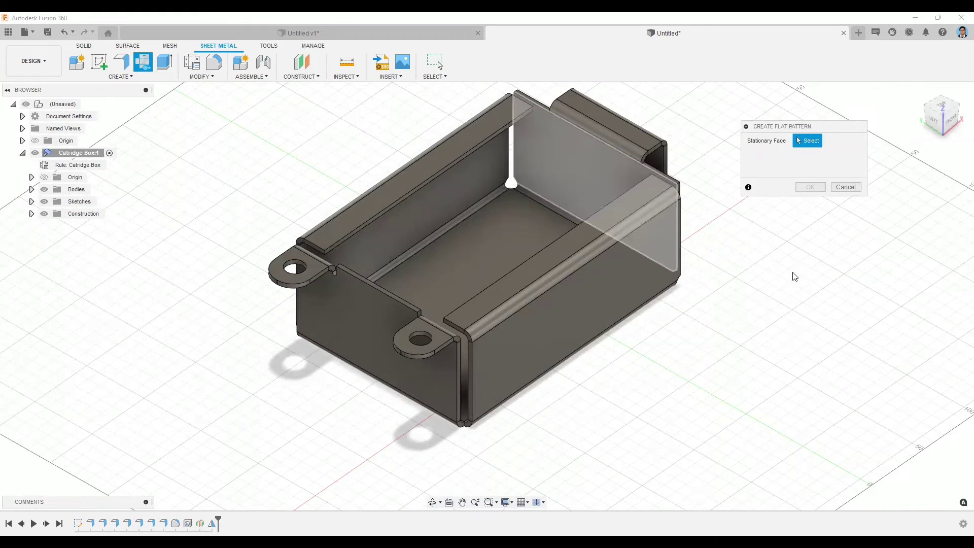
click(688, 216)
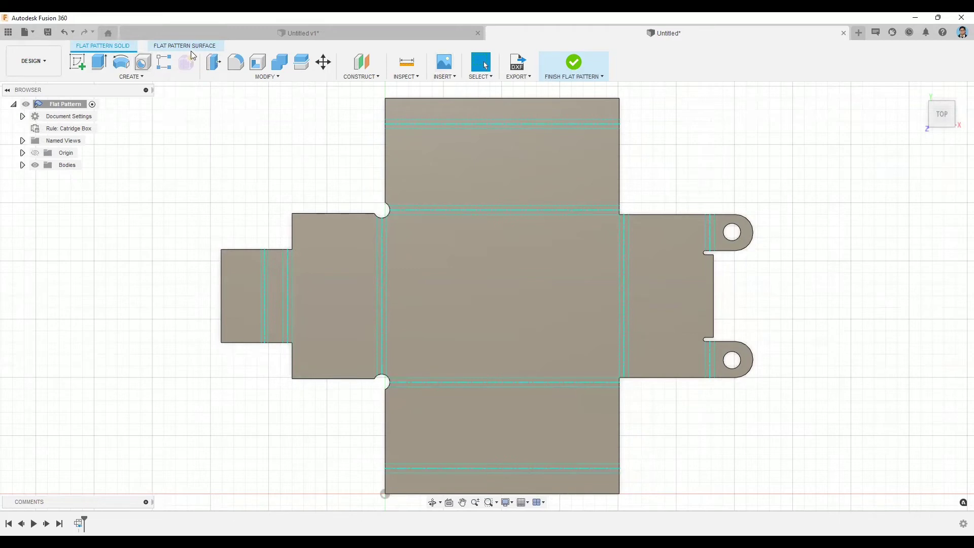
- Cut a 40 mm diameter hole in the flat pattern across the bend between the floor and the hooked end wall
click(142, 64)
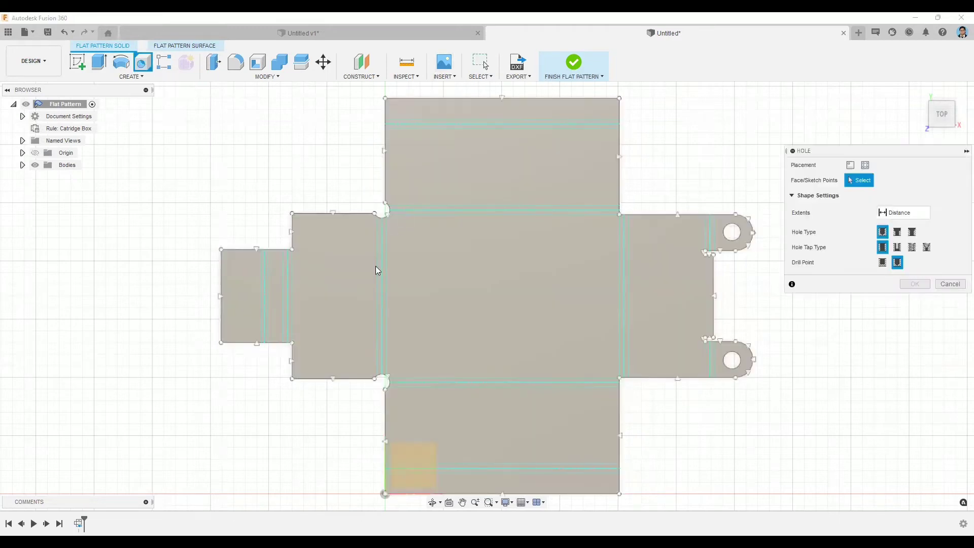
click(386, 291)
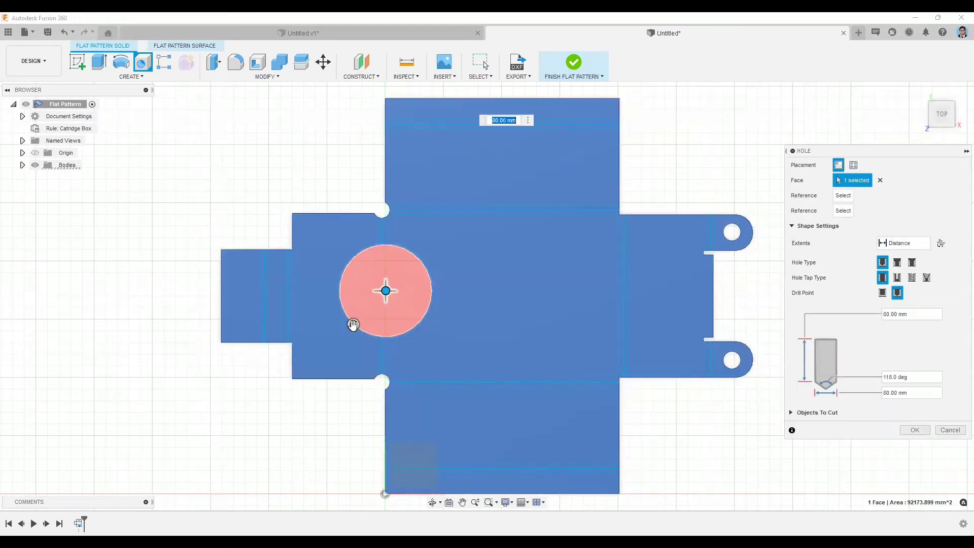
text(40)
key(Tab)
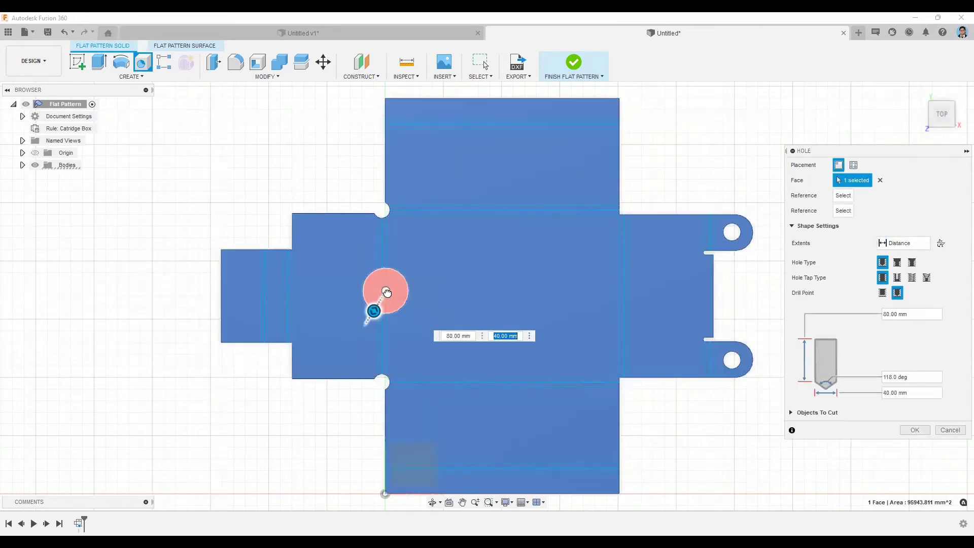
click(916, 431)
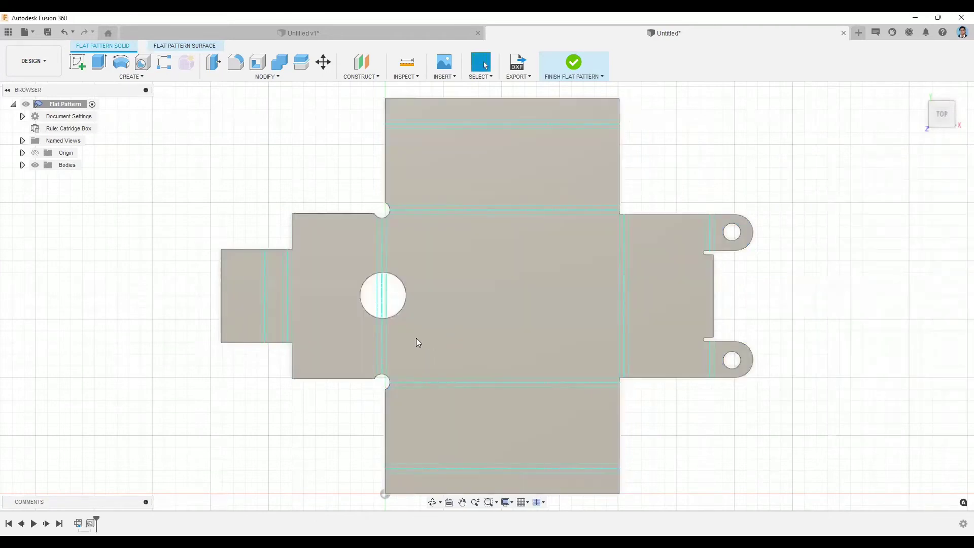
shift+middle_drag(311, 344, 605, 89)
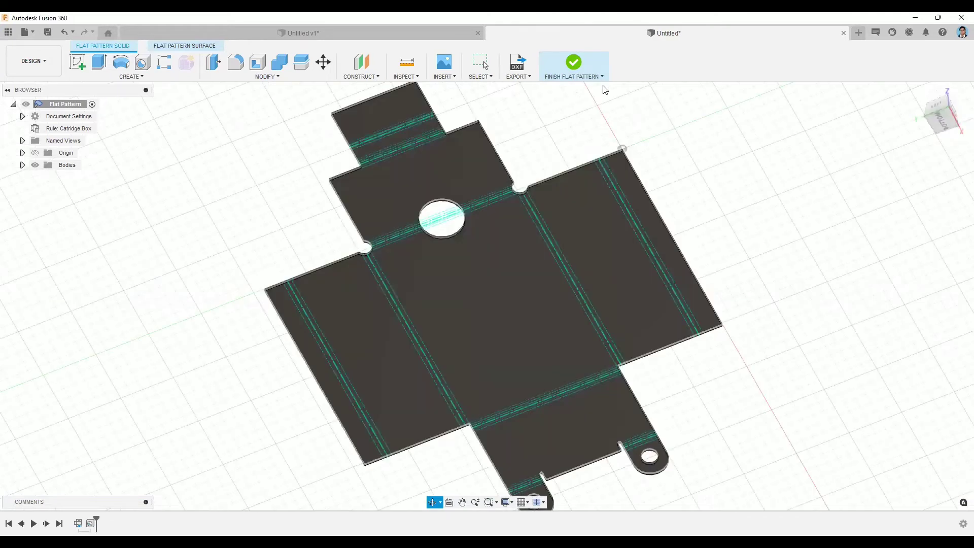
- Finish the flat pattern and examine the folded box around the bend below the hooked end wall
click(575, 64)
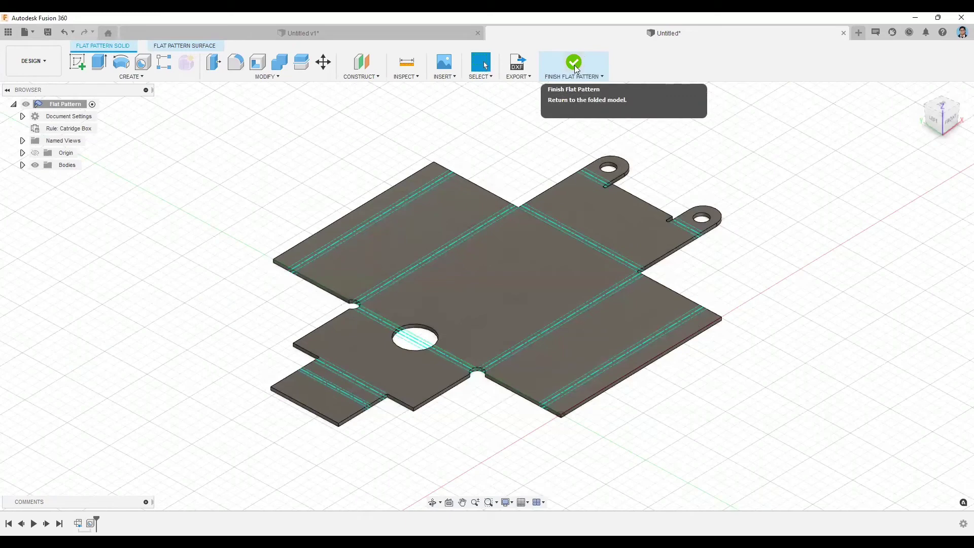
click(577, 69)
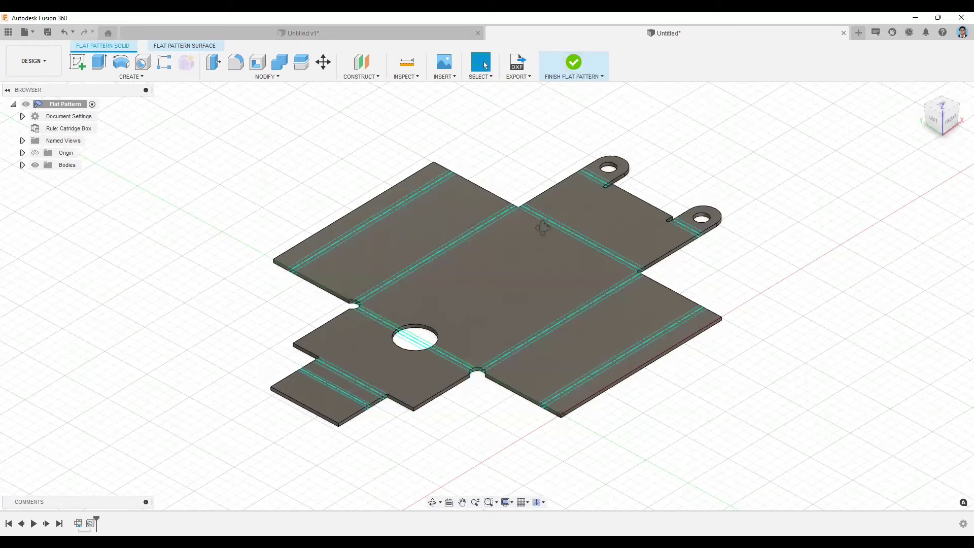
shift+middle_drag(453, 189, 506, 205)
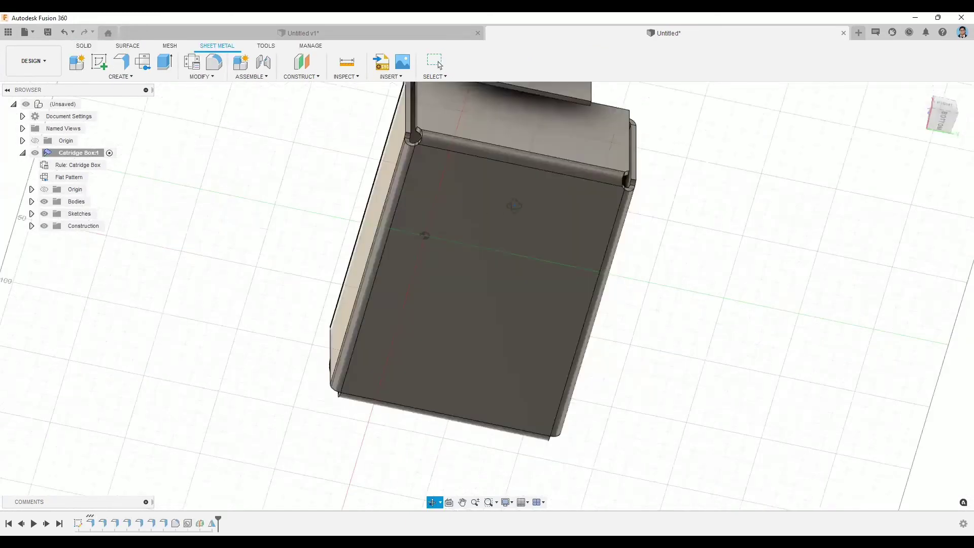
shift+middle_drag(596, 211, 571, 271)
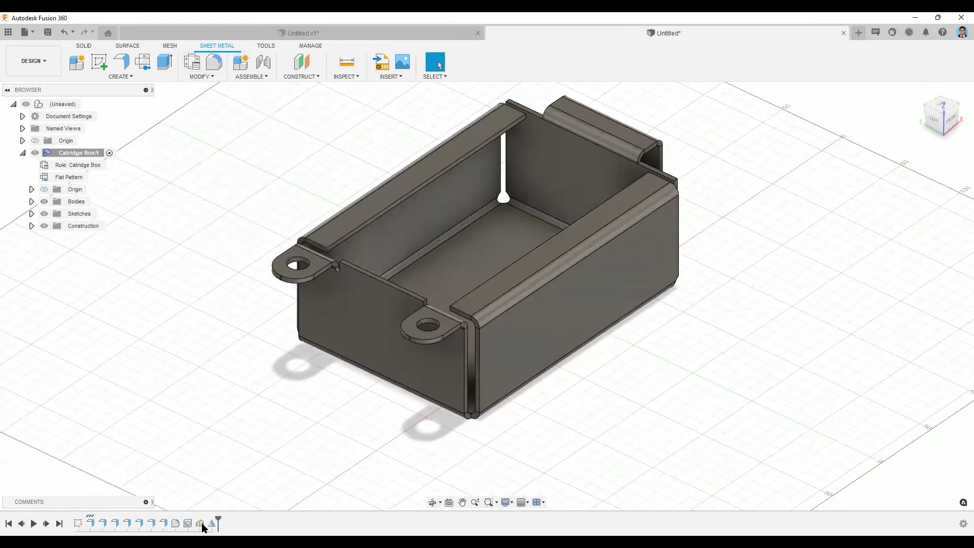
- Undo the flat pattern hole and return to the folded box
click(63, 32)
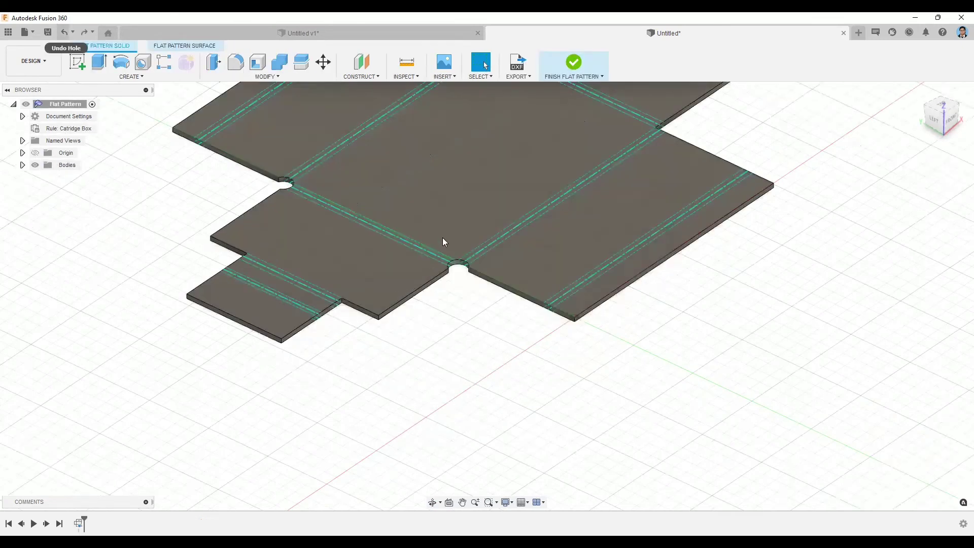
click(575, 62)
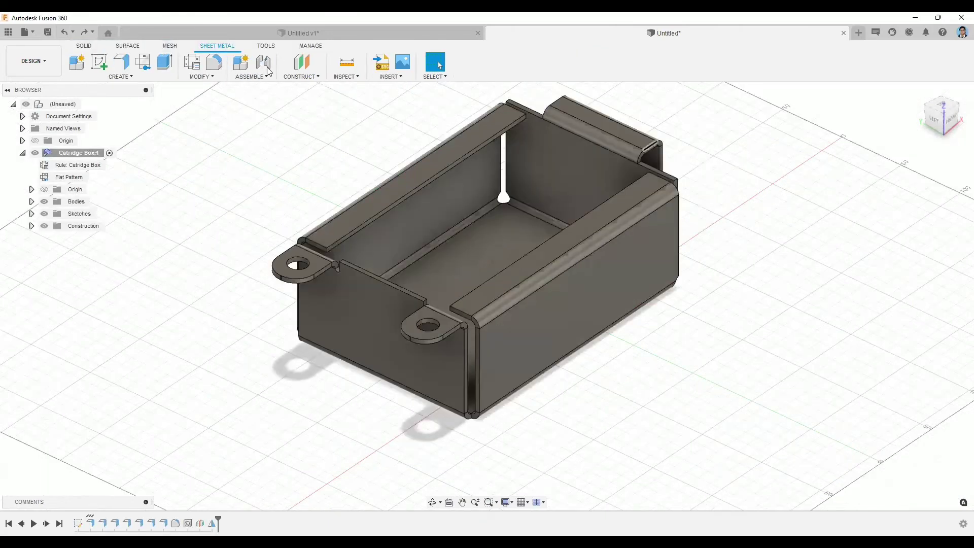
click(203, 78)
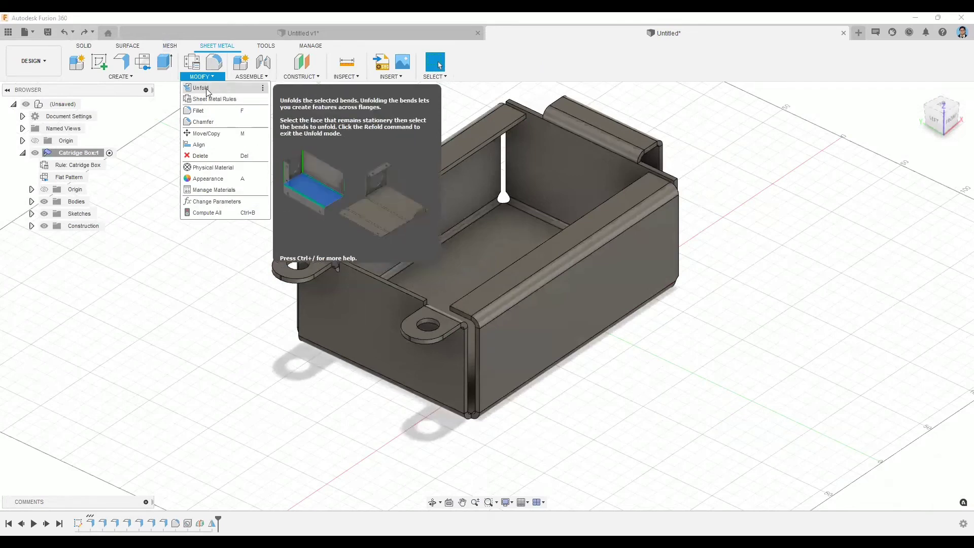
click(201, 88)
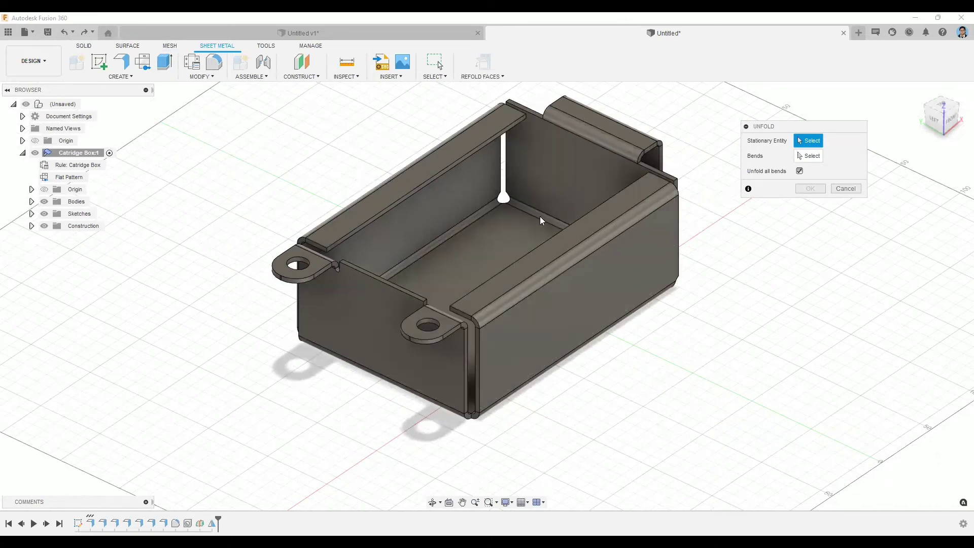
click(513, 232)
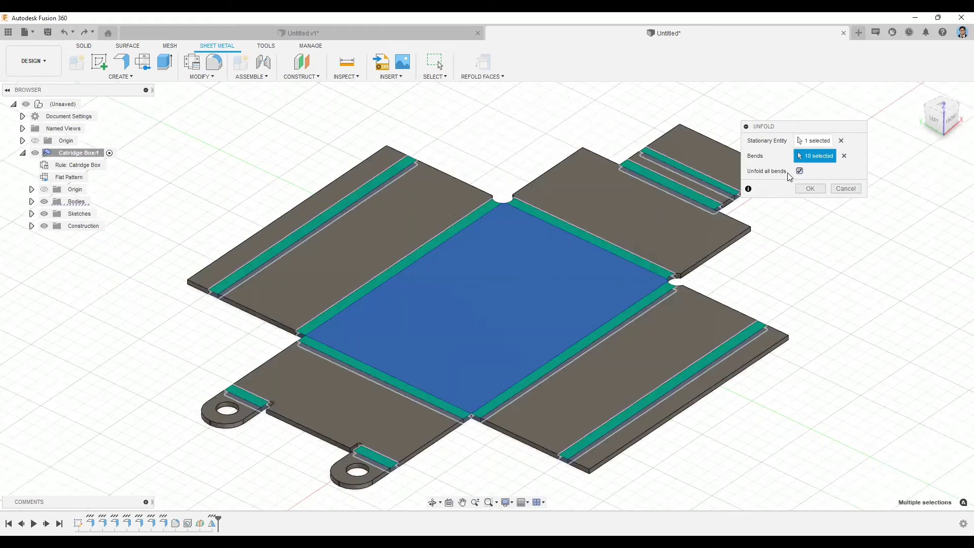
click(800, 171)
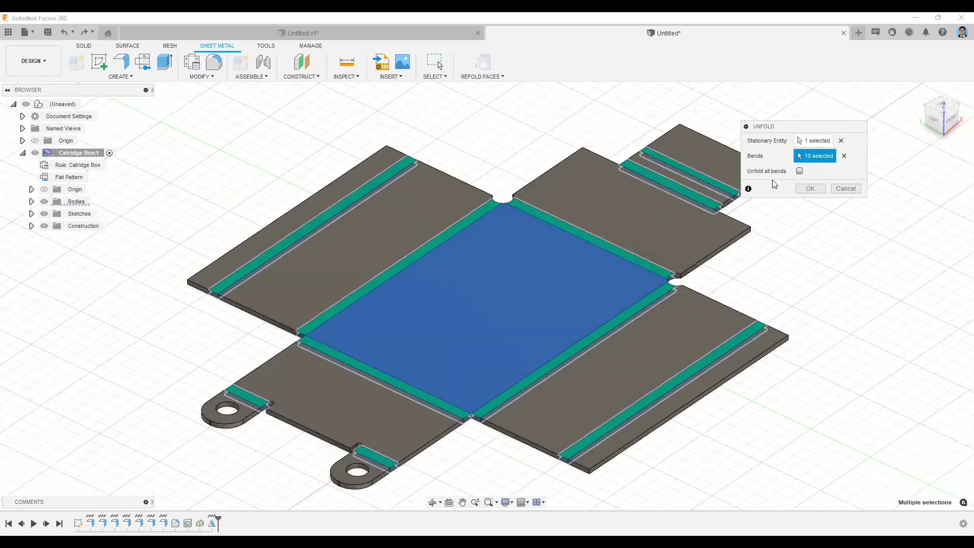
click(844, 190)
- Unfold all bends of the box, keeping the floor face stationary
click(202, 77)
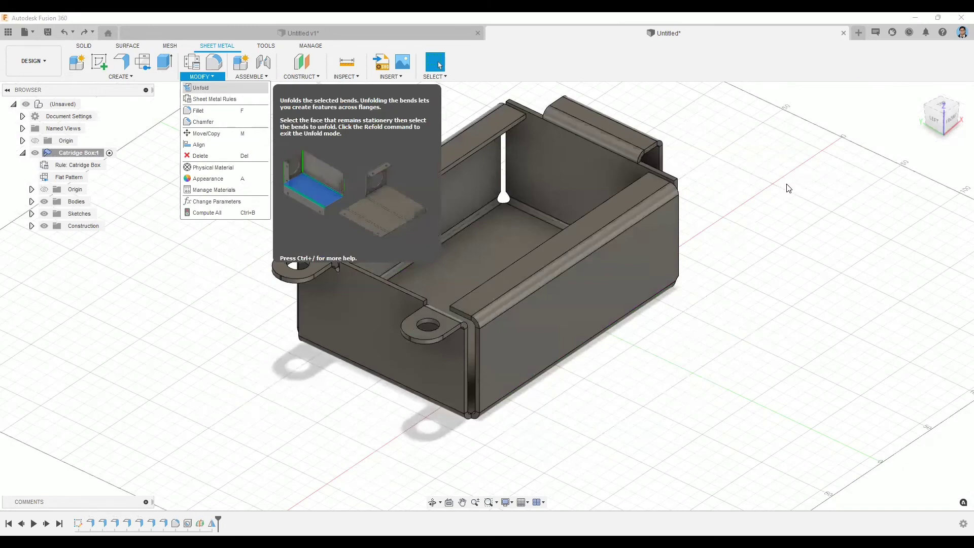
key(Return)
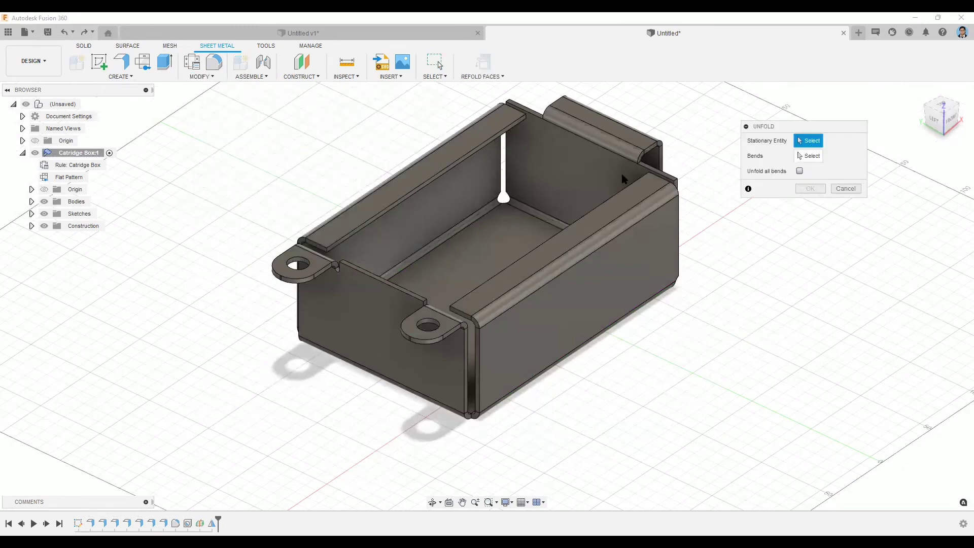
click(507, 228)
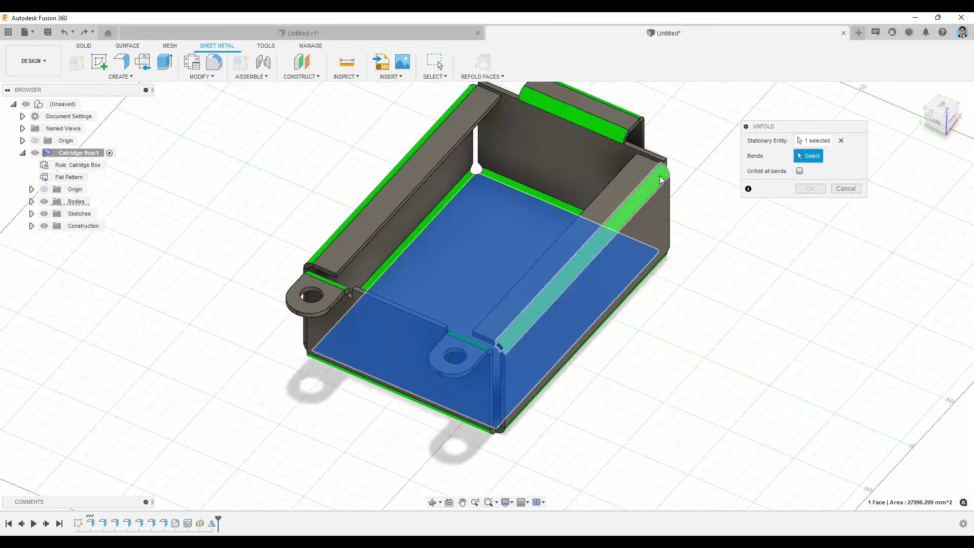
shift+middle_drag(677, 176, 748, 170)
shift+middle_drag(500, 207, 316, 121)
click(548, 253)
click(612, 143)
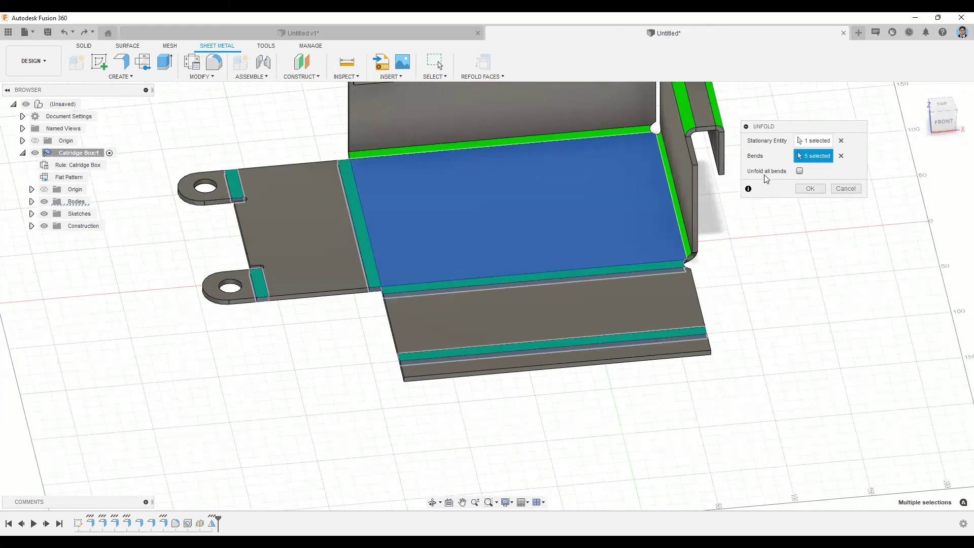
click(800, 171)
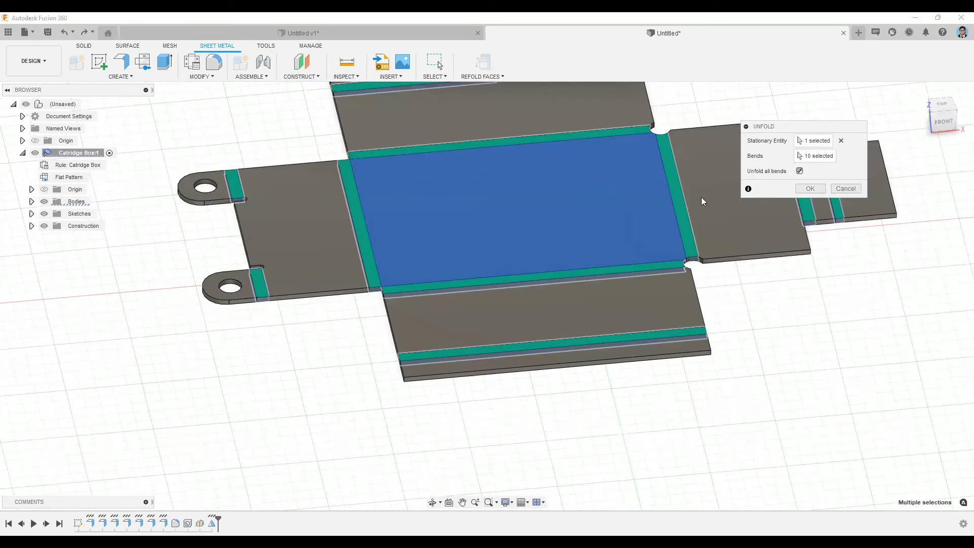
click(816, 189)
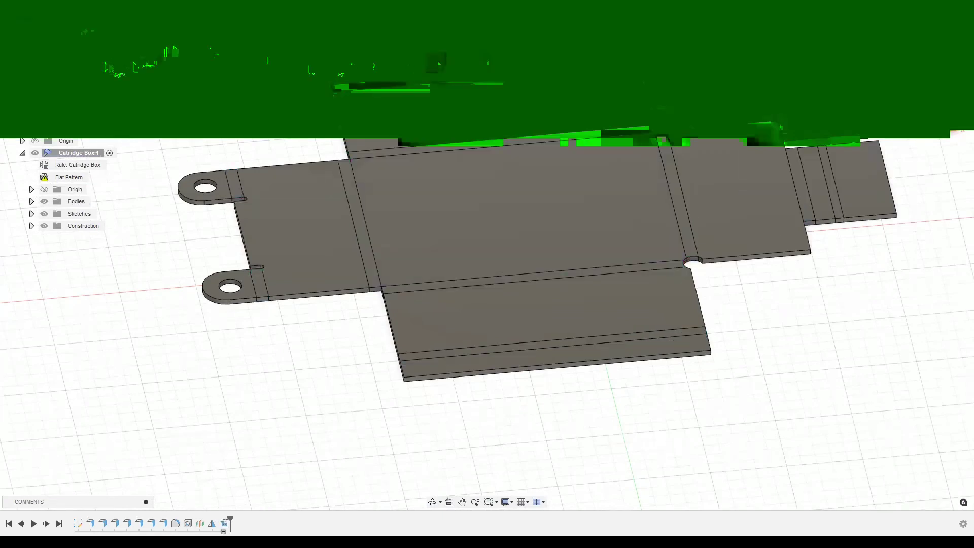
click(88, 46)
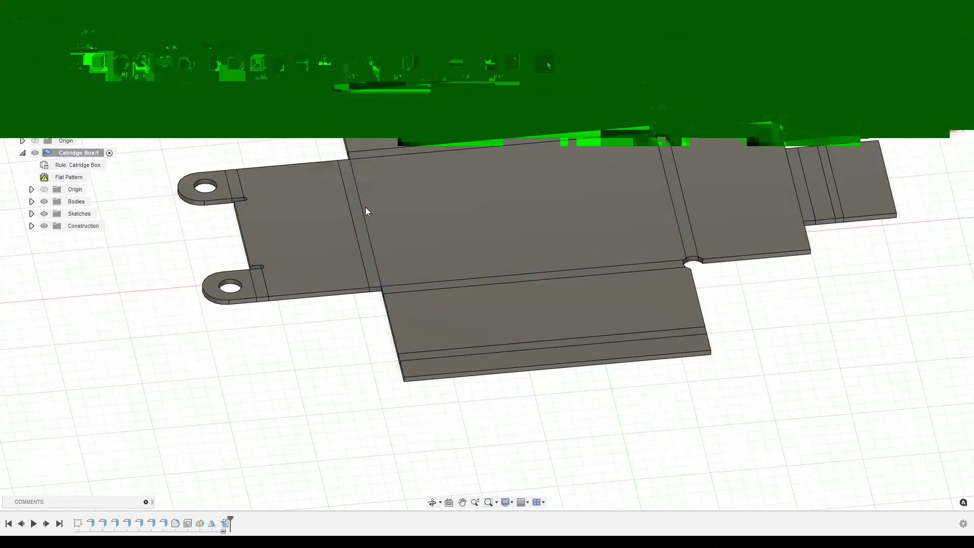
- Cut a round hole in the unfolded box across the bend between the floor and the tabbed end wall
click(368, 224)
key(h)
click(914, 431)
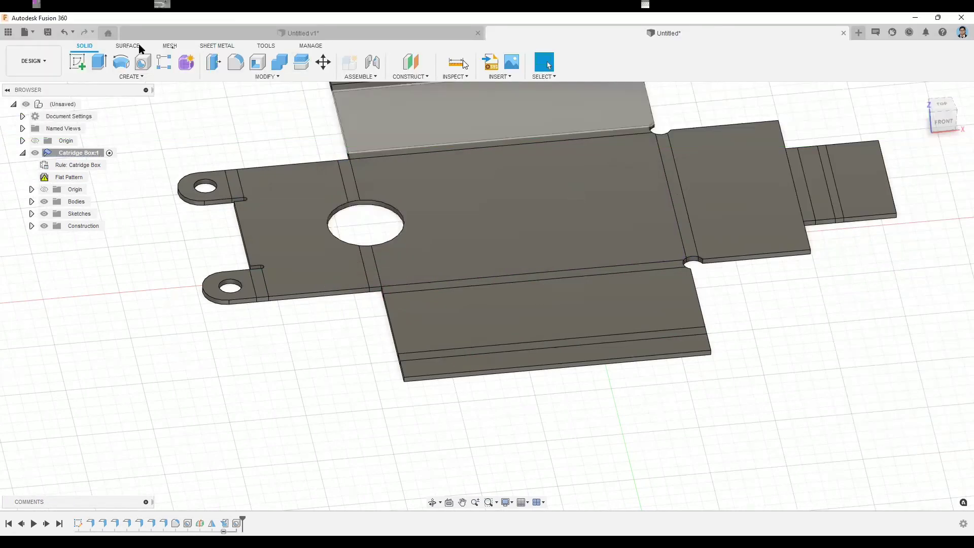
- Refold all bends of the box and examine the hole wrapping around the bend at the tabbed end wall
click(143, 48)
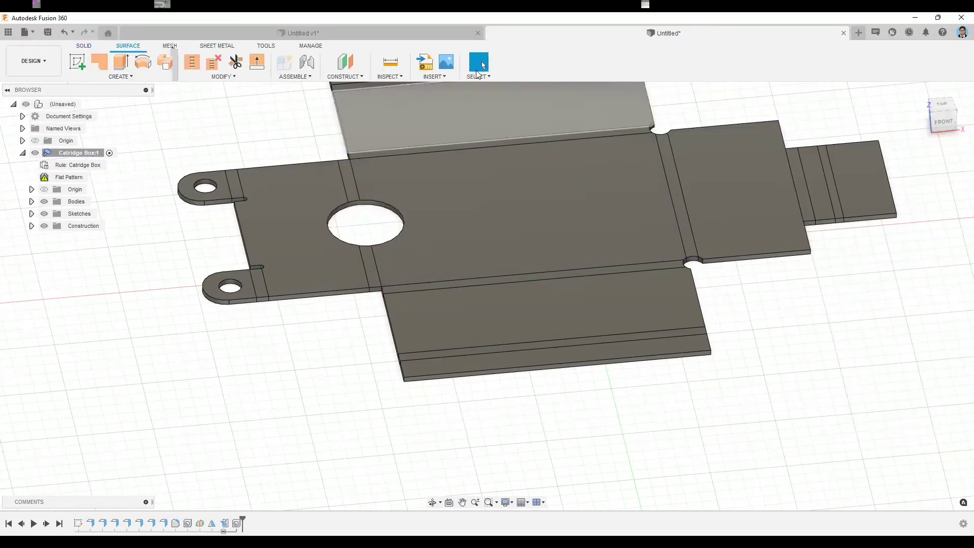
click(453, 87)
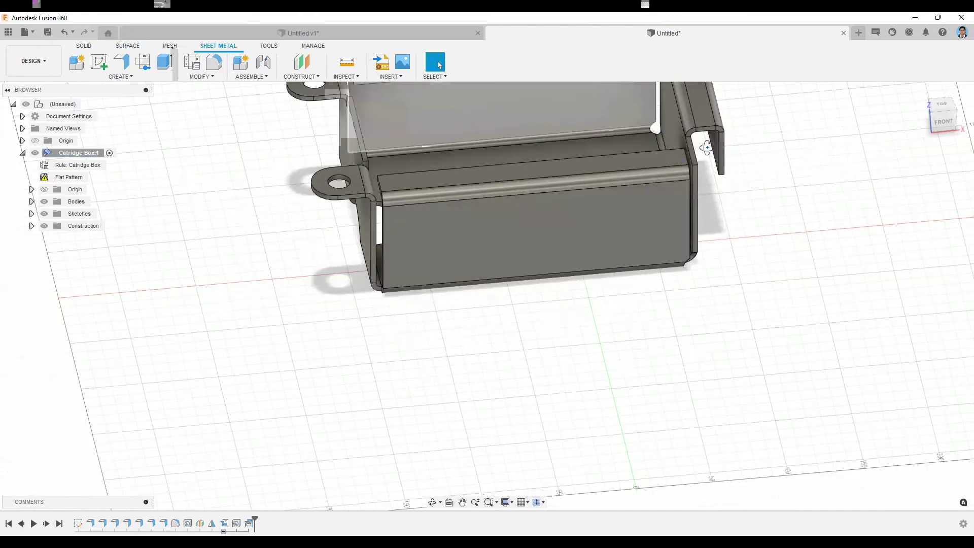
shift+middle_drag(706, 149, 724, 135)
shift+middle_drag(543, 185, 373, 226)
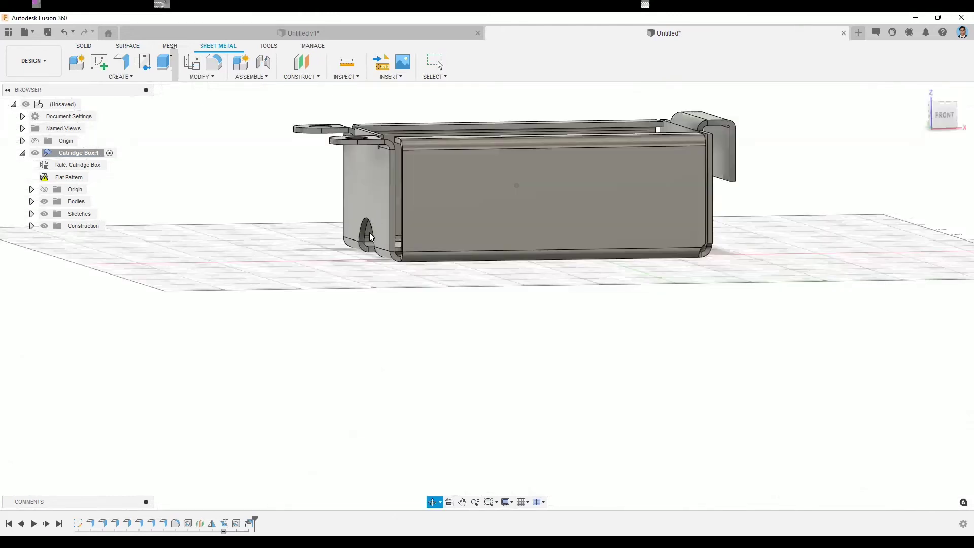
shift+middle_drag(349, 190, 323, 120)
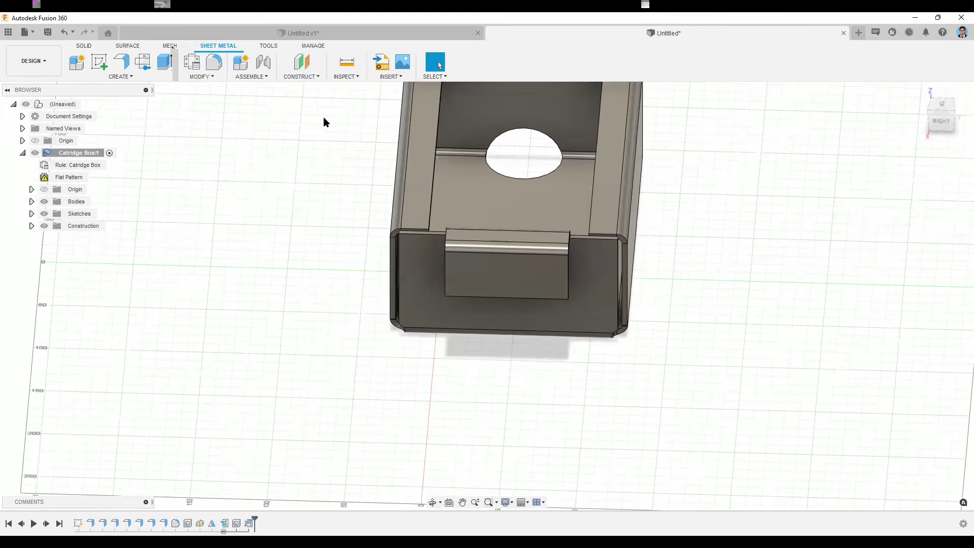
click(198, 77)
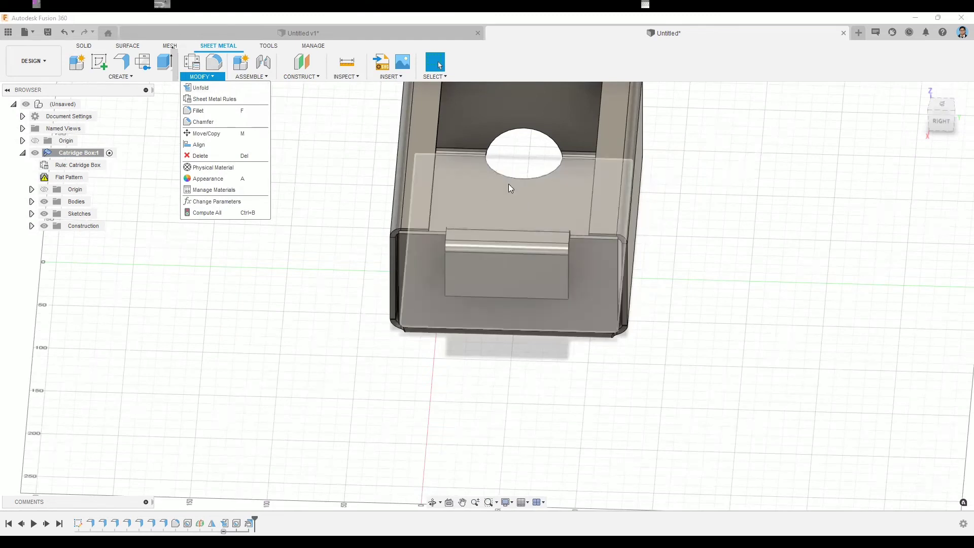
- Start a sketch on the outer face of the front long side wall and draw a tall, narrow rectangle near the tabbed end
shift+middle_drag(356, 270, 476, 253)
shift+middle_drag(274, 165, 490, 287)
click(95, 59)
key(r)
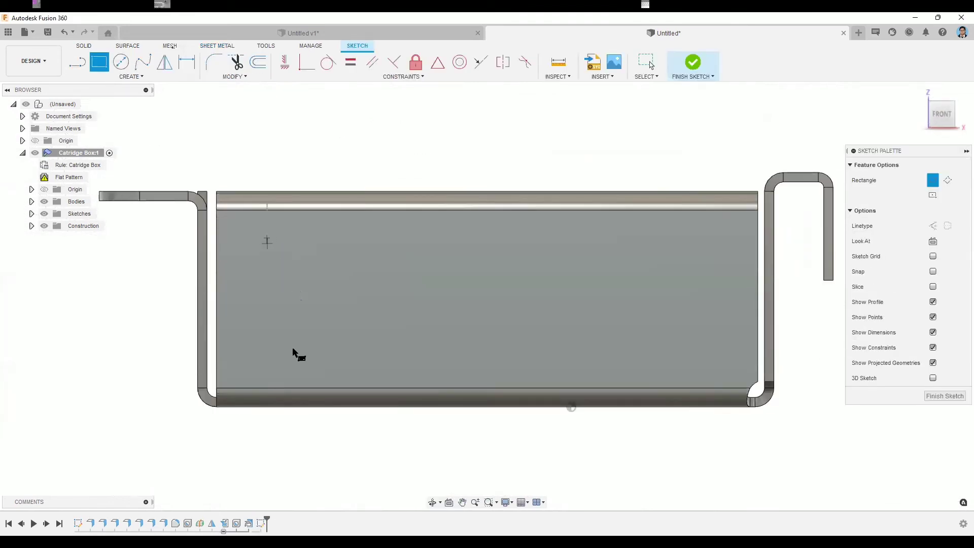
click(295, 365)
click(267, 238)
- Add circles across both short ends of the rectangle and trim the inner lines and arcs to form a vertical slot outline
key(c)
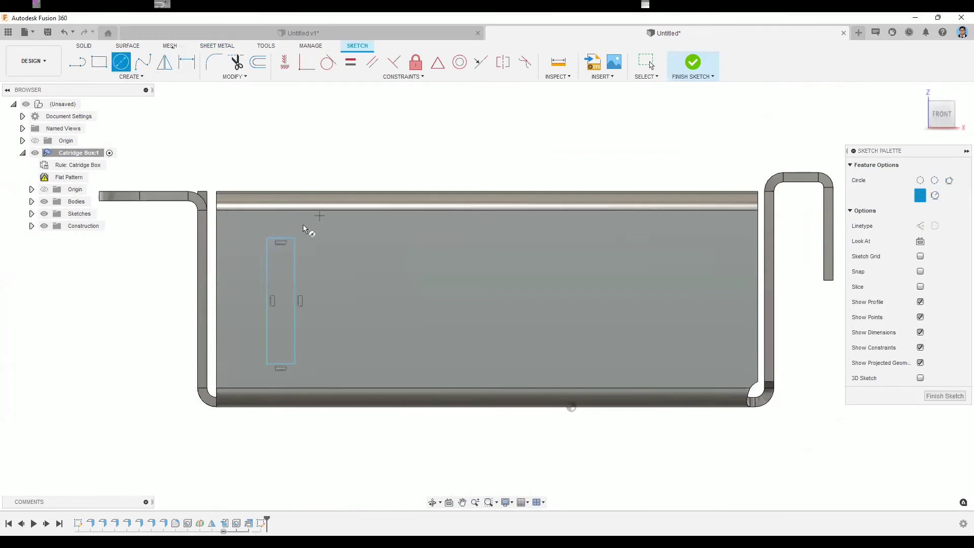
click(280, 238)
click(294, 241)
click(282, 367)
key(t)
click(284, 238)
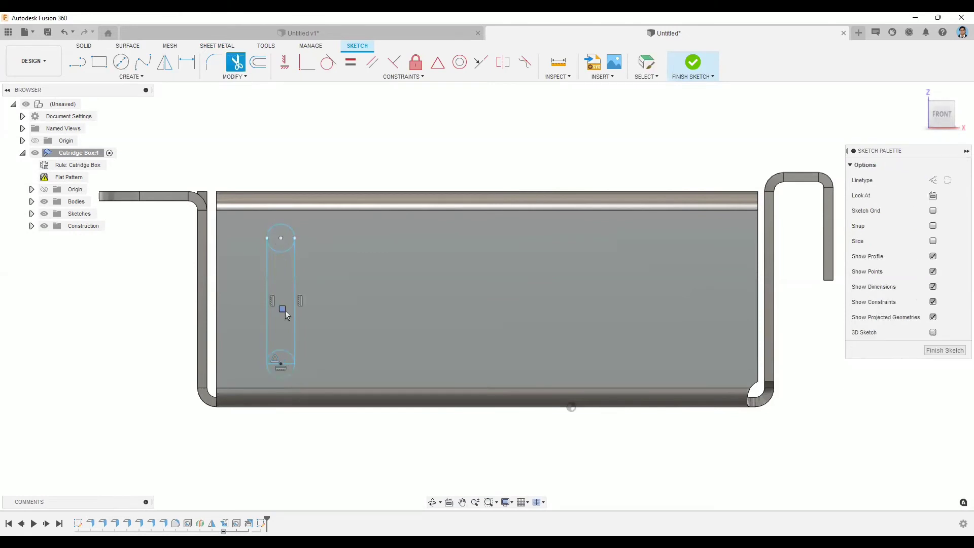
click(279, 370)
key(Escape)
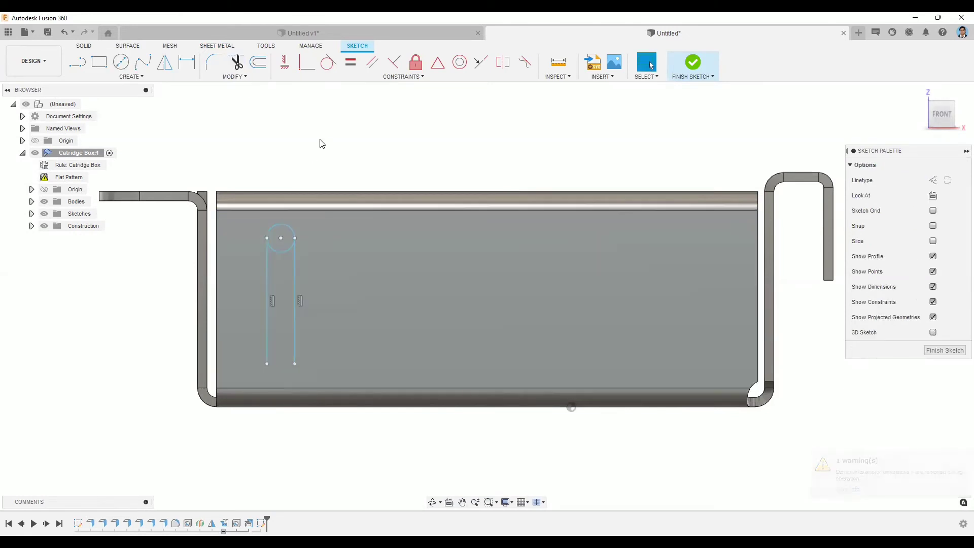
click(121, 61)
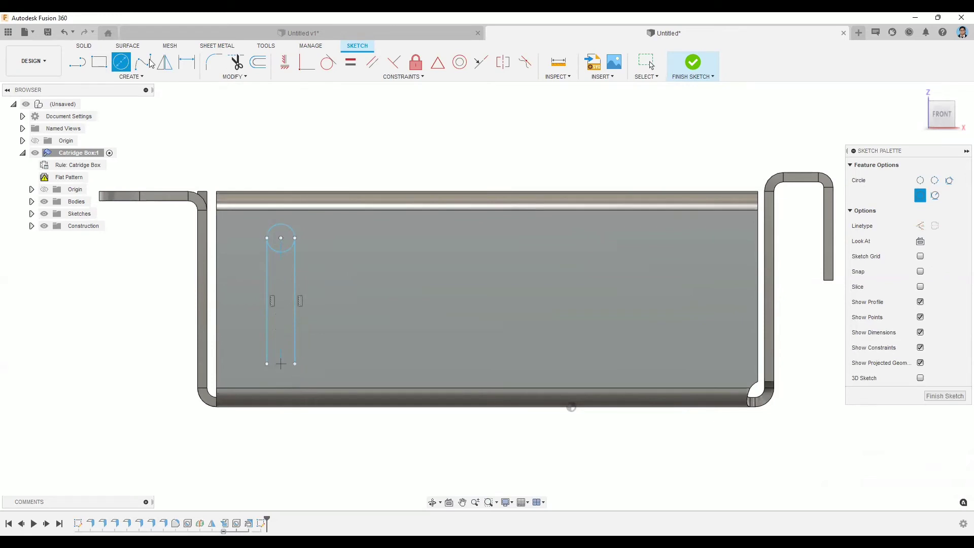
click(236, 62)
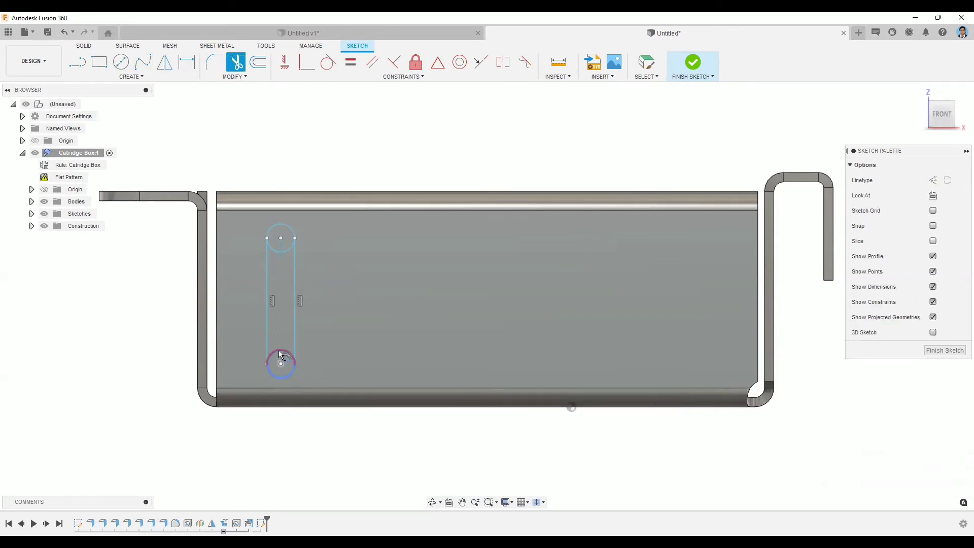
click(280, 251)
- Finish the sketch and extrude the slot profile as a cut through both long side walls
click(692, 62)
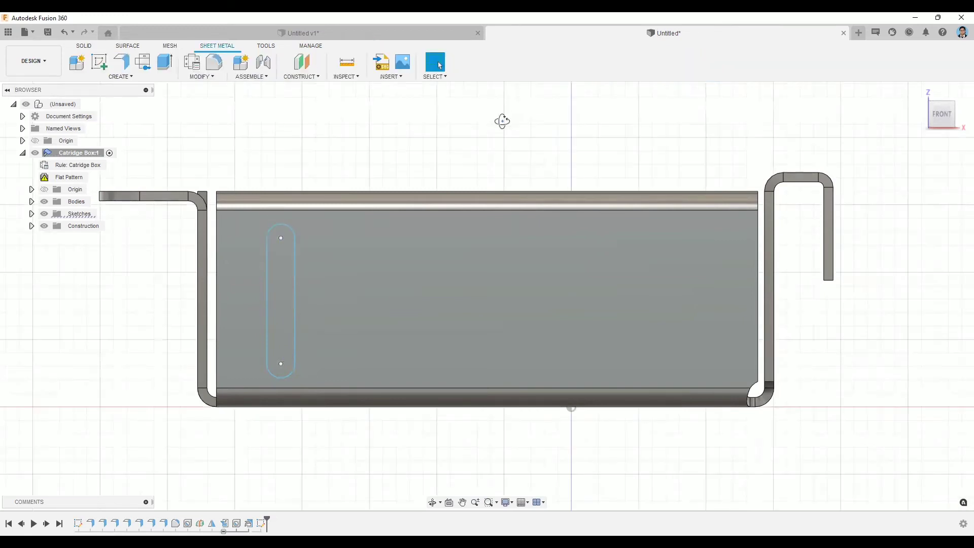
shift+middle_drag(507, 118, 484, 132)
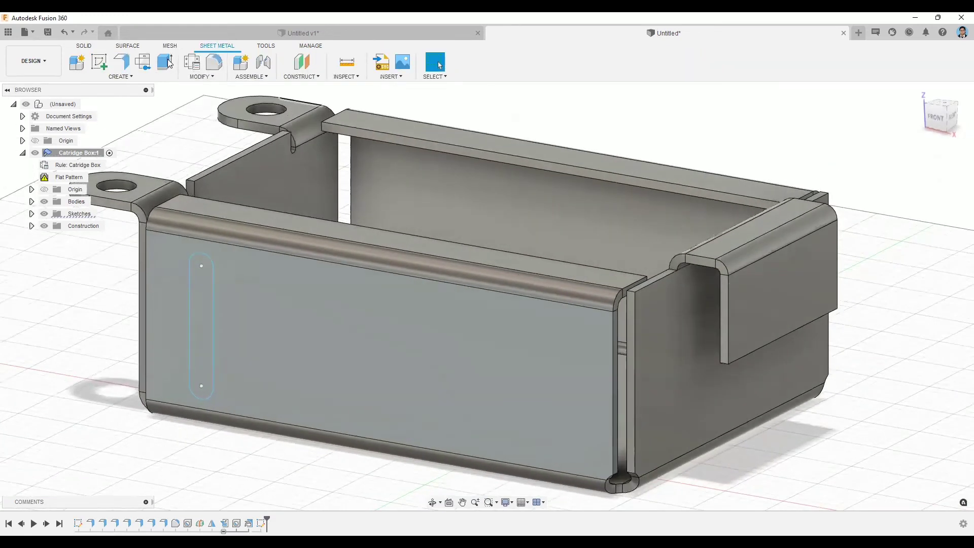
click(166, 65)
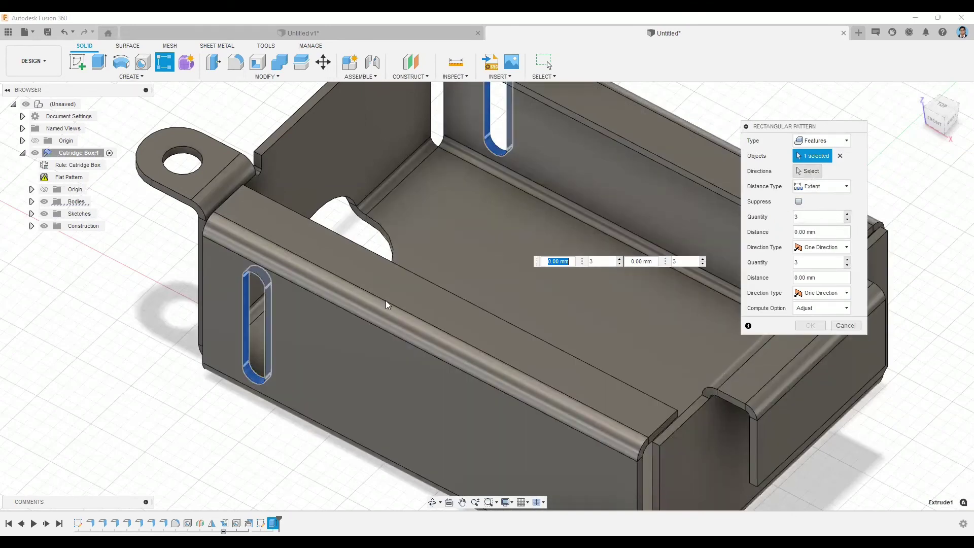
- Pattern the slot cut along the side wall's long edge with a quantity of 5, stretching the row towards the hooked end wall
click(810, 173)
click(400, 312)
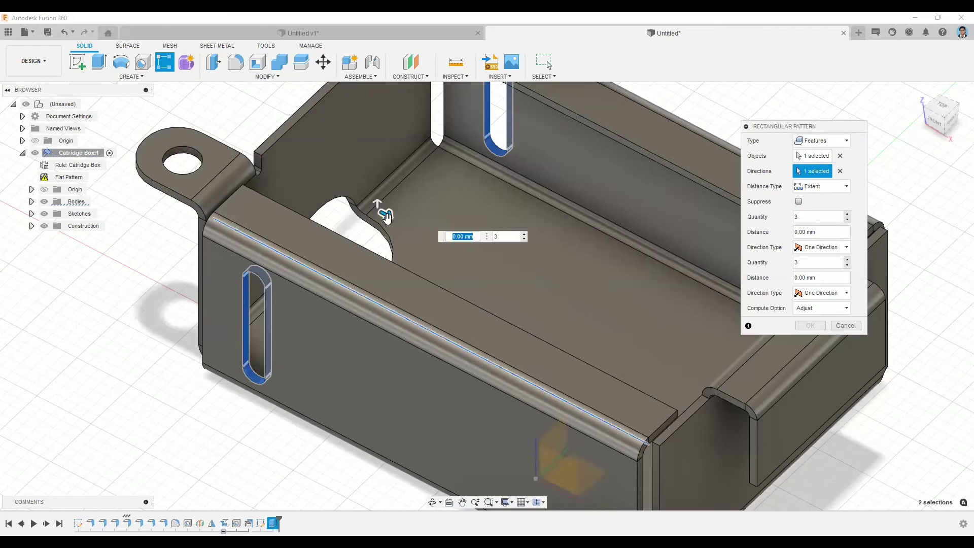
text(80)
key(Tab)
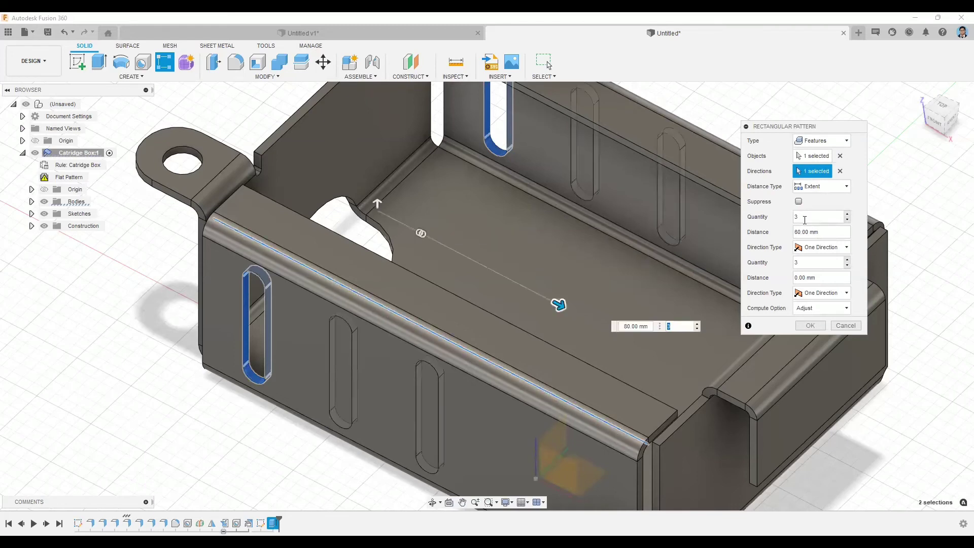
text(5)
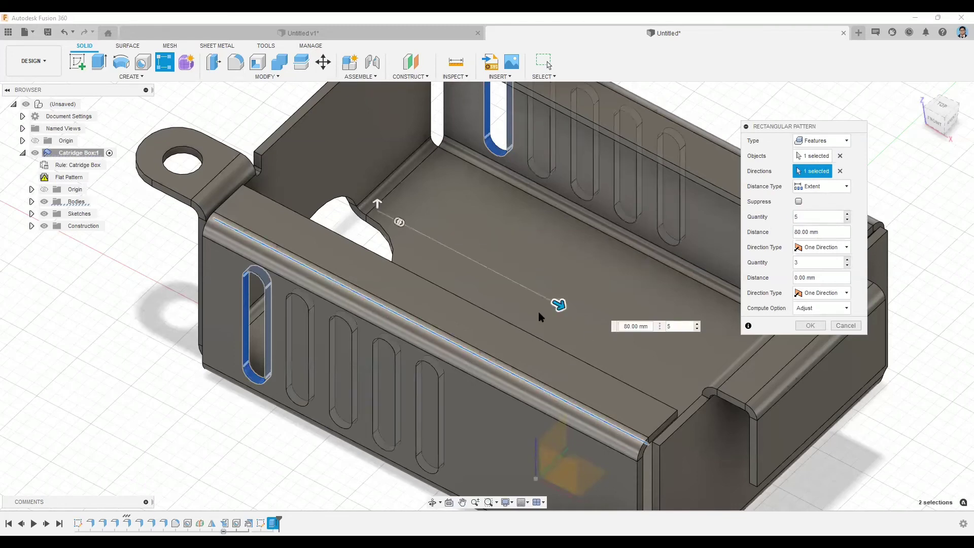
drag(567, 303, 689, 363)
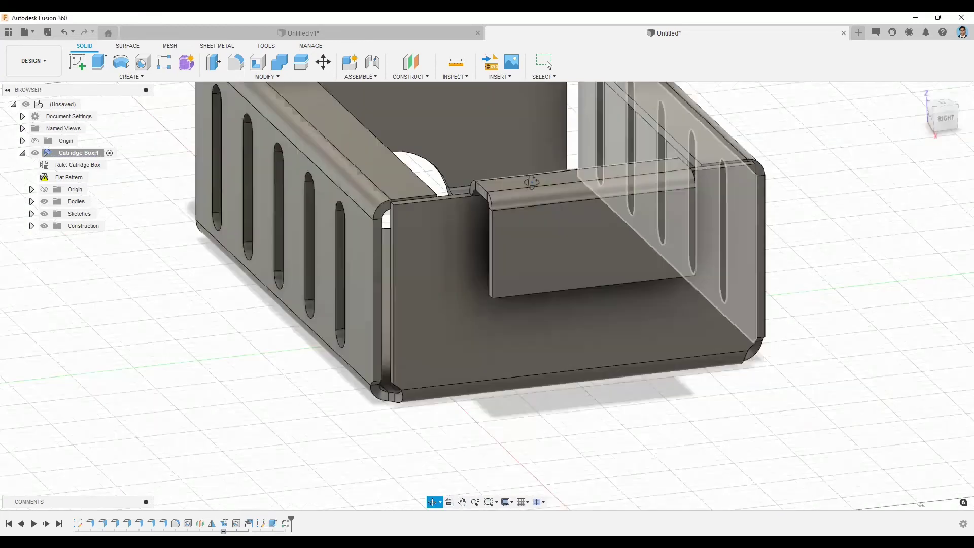
shift+middle_drag(533, 182, 561, 244)
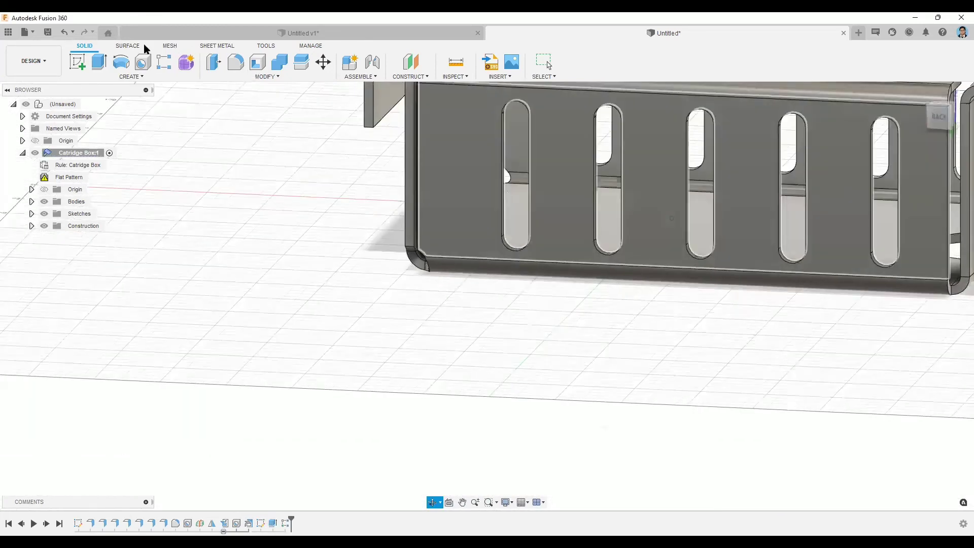
- Sketch two opposing diagonal lines on the outer face of the hooked end wall's hanging flap, converging towards its lower edge
click(219, 48)
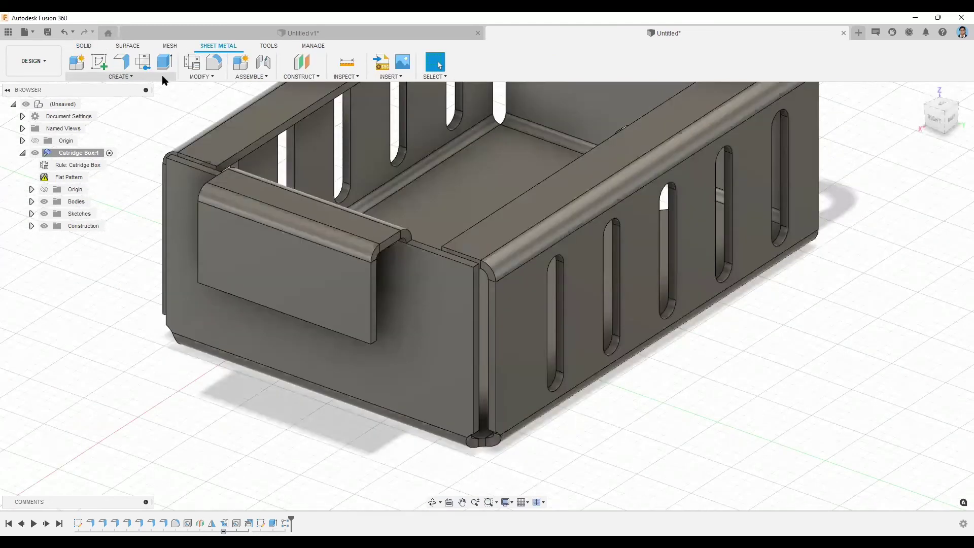
click(163, 76)
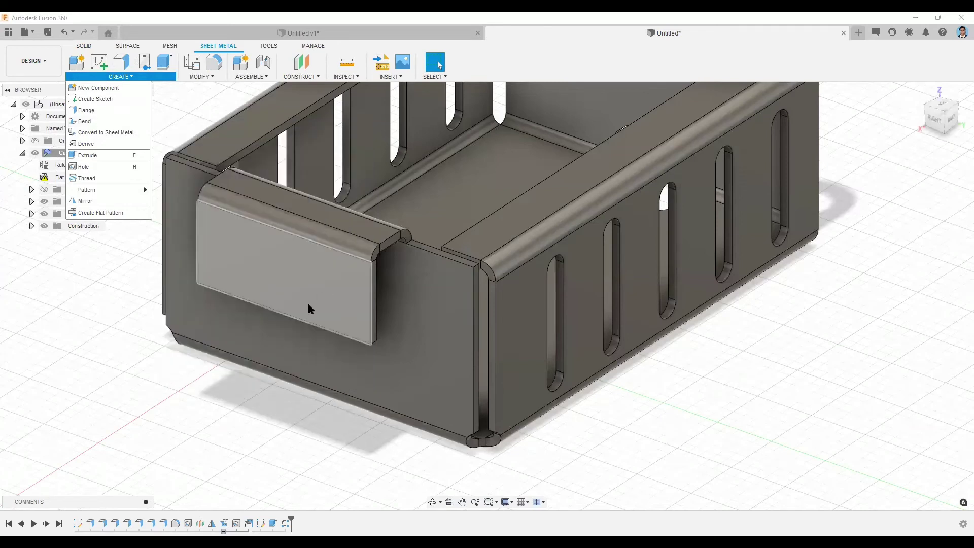
click(290, 272)
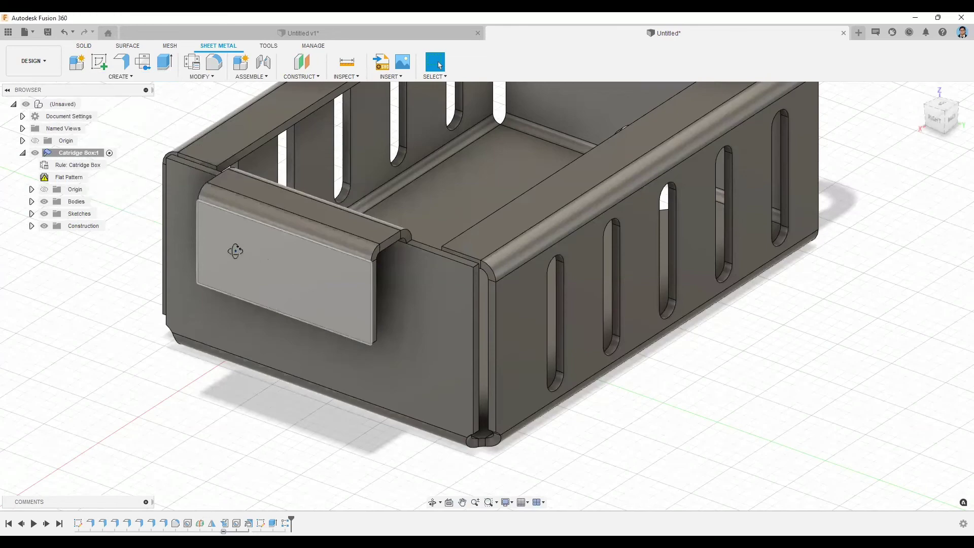
shift+middle_drag(276, 270, 316, 277)
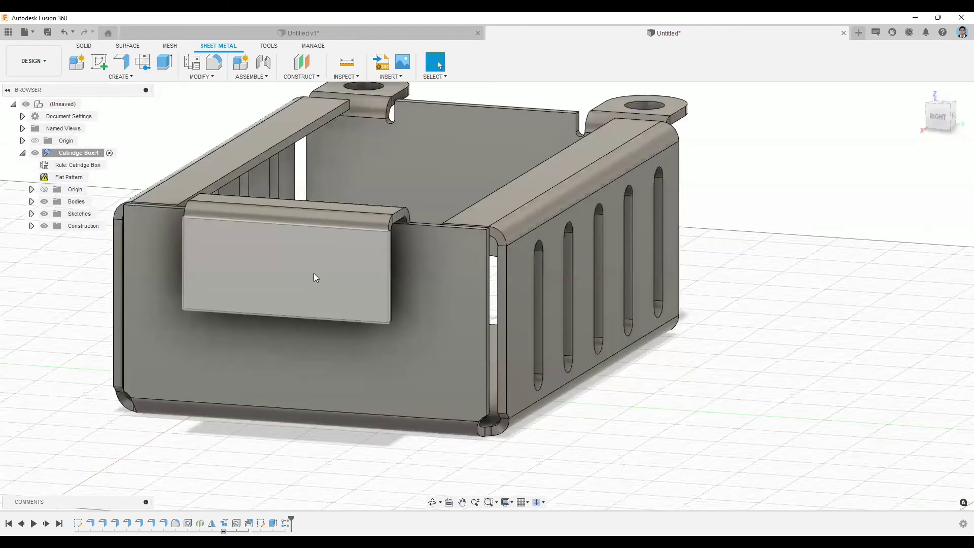
shift+middle_drag(265, 311, 450, 334)
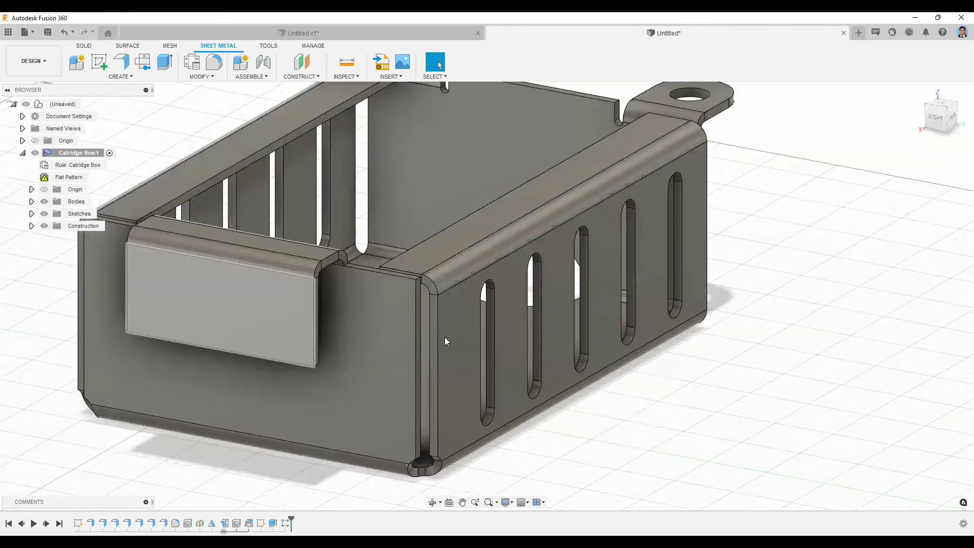
middle_drag(260, 309, 458, 331)
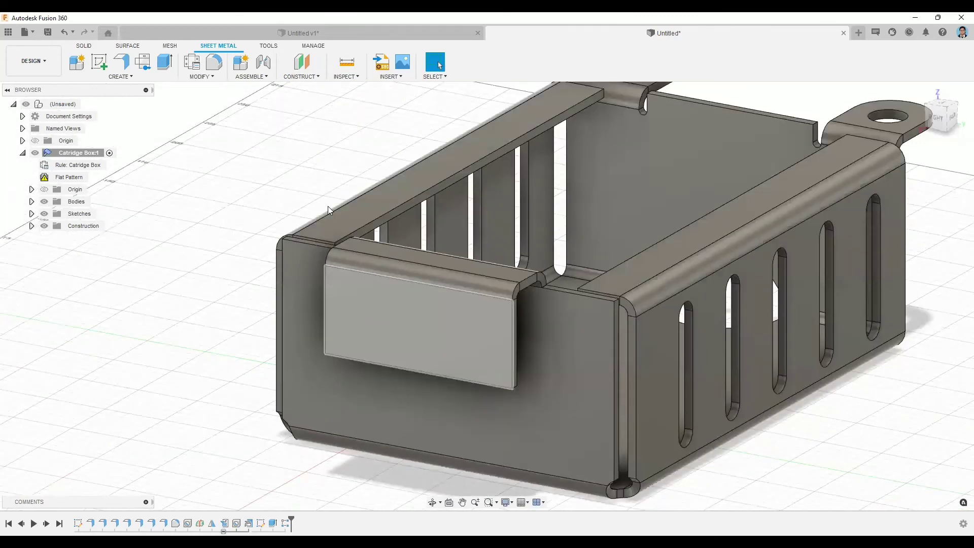
click(99, 61)
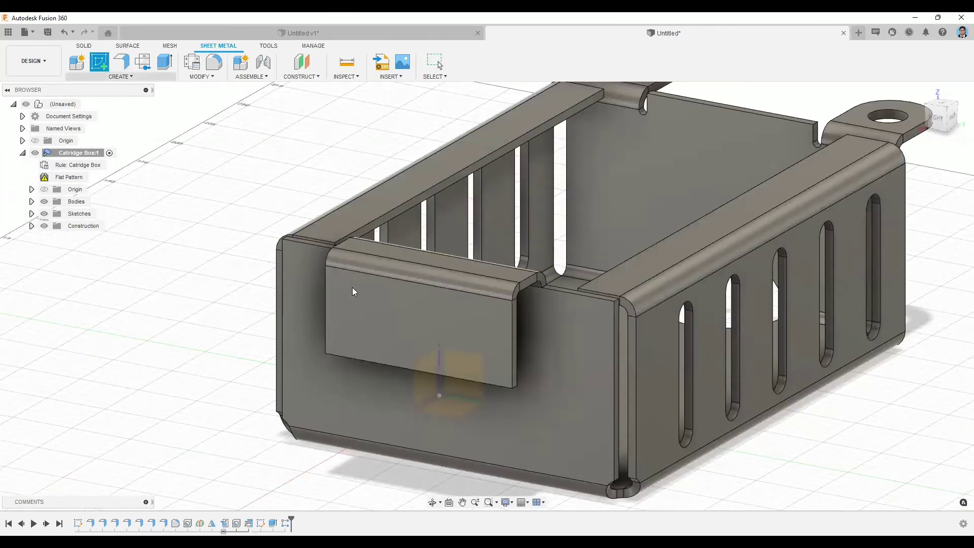
click(424, 329)
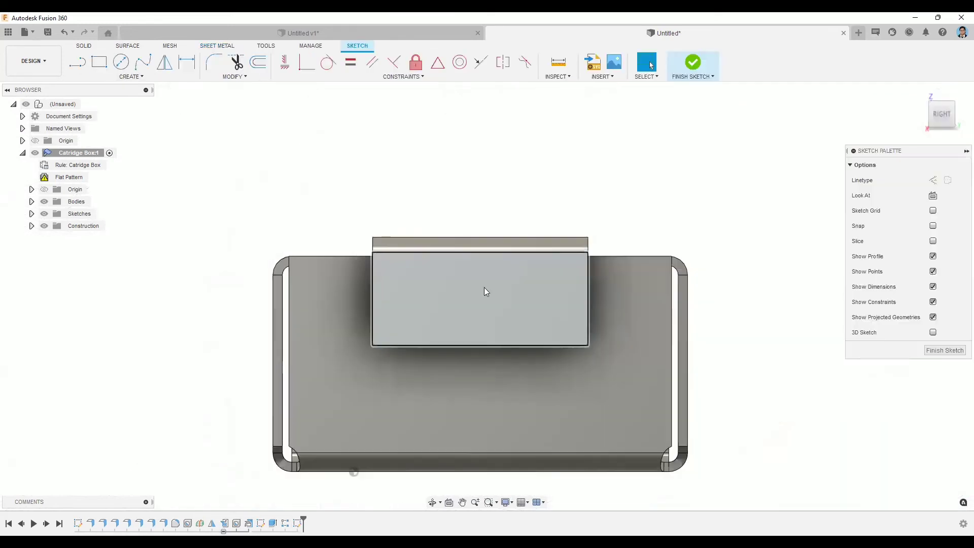
click(77, 62)
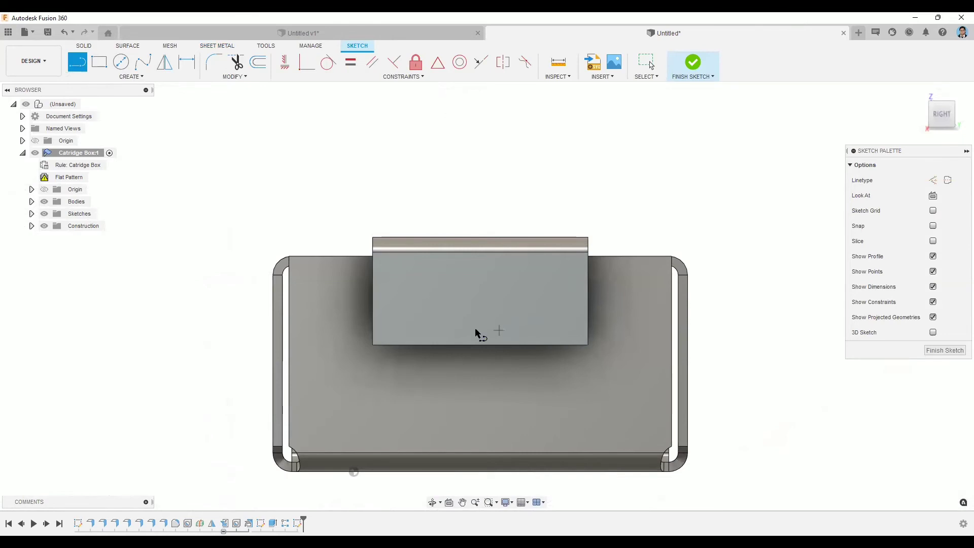
drag(500, 330, 561, 274)
key(Escape)
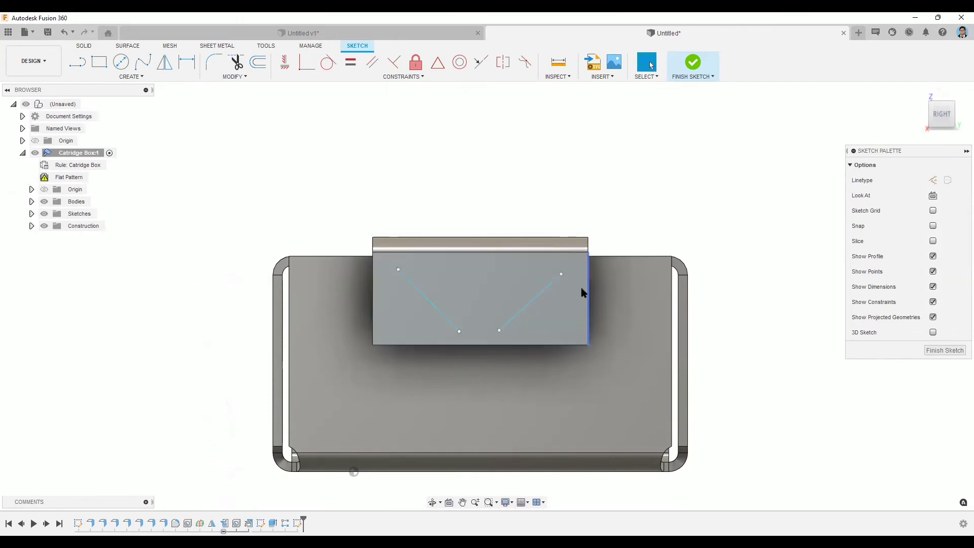
click(690, 57)
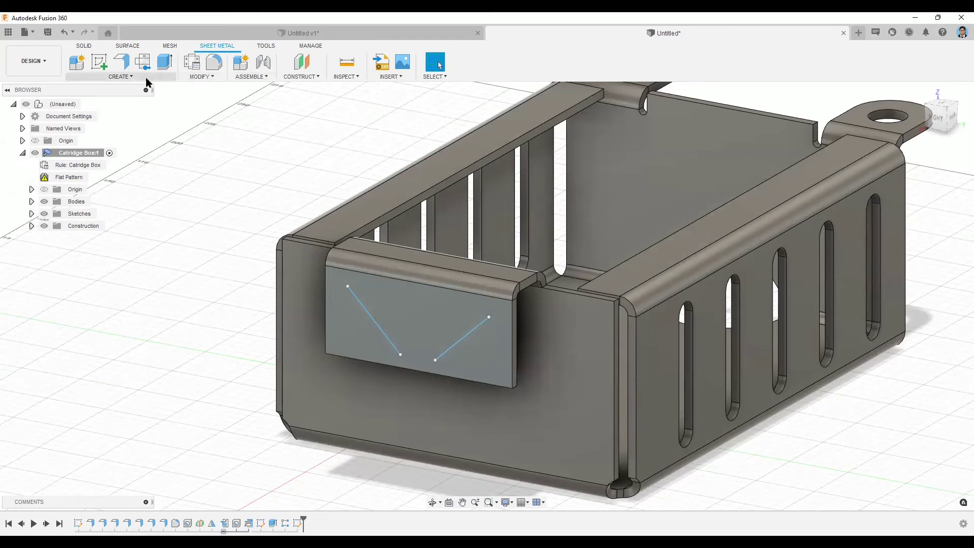
- Try to bend the hanging flap about the right-hand diagonal line, using the flap's outer face as the stationary side
click(130, 77)
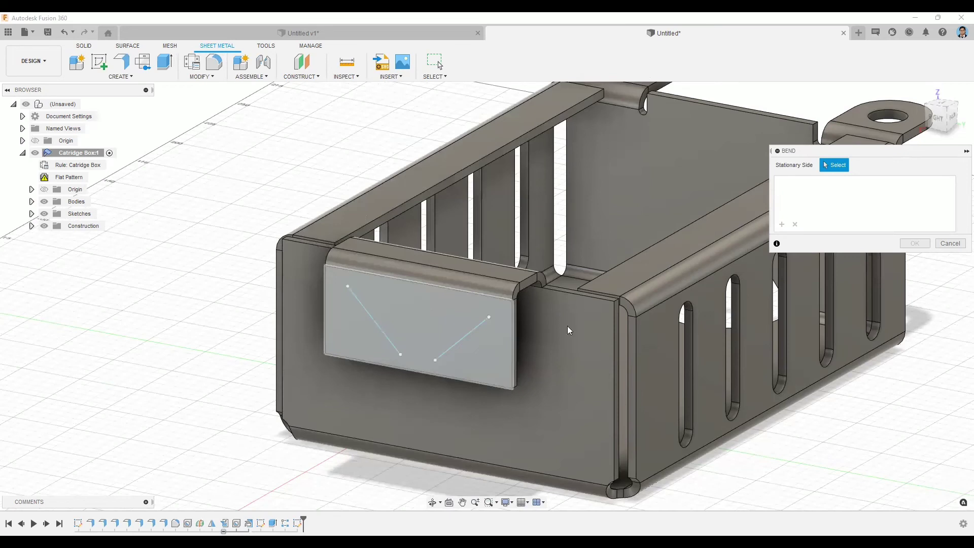
click(460, 299)
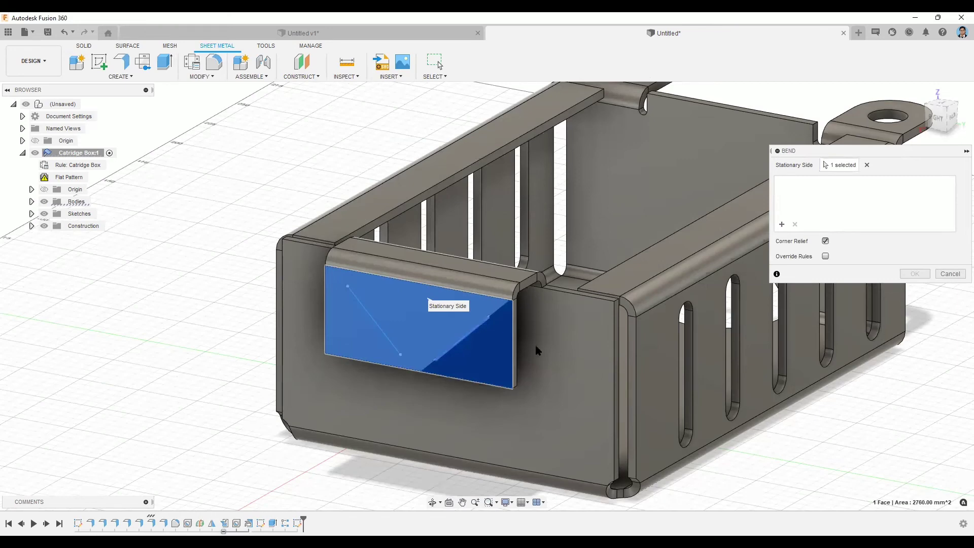
click(484, 320)
scroll(492, 323, up, 3)
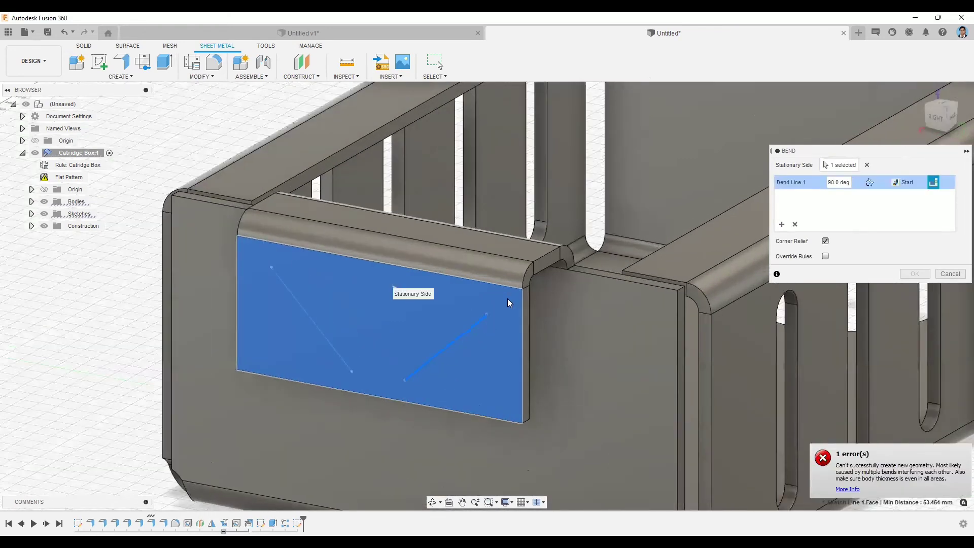
click(478, 322)
scroll(522, 290, up, 3)
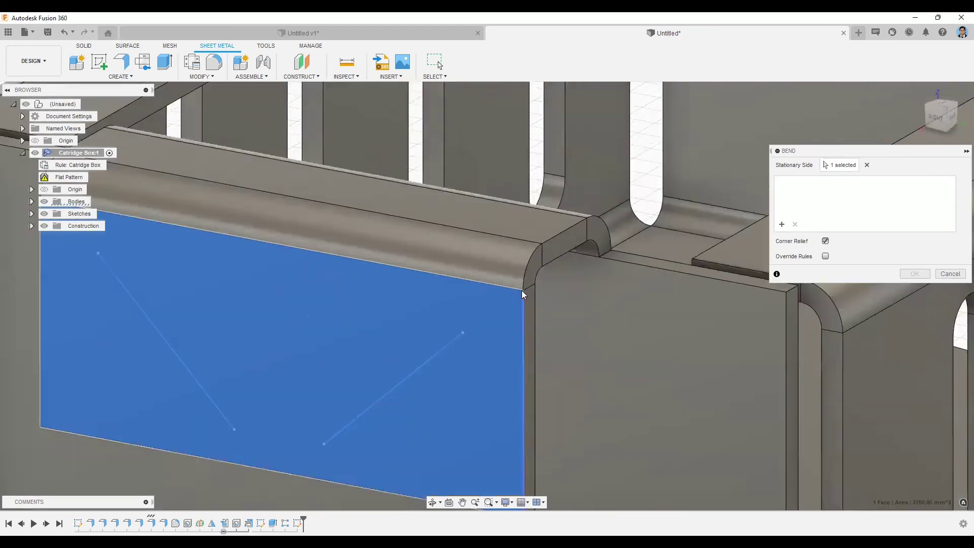
scroll(519, 300, down, 2)
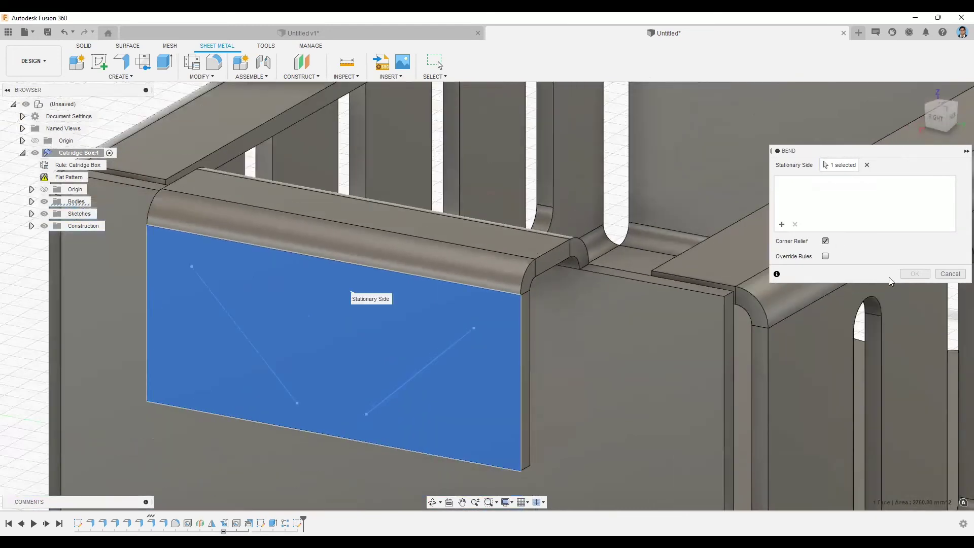
key(Escape)
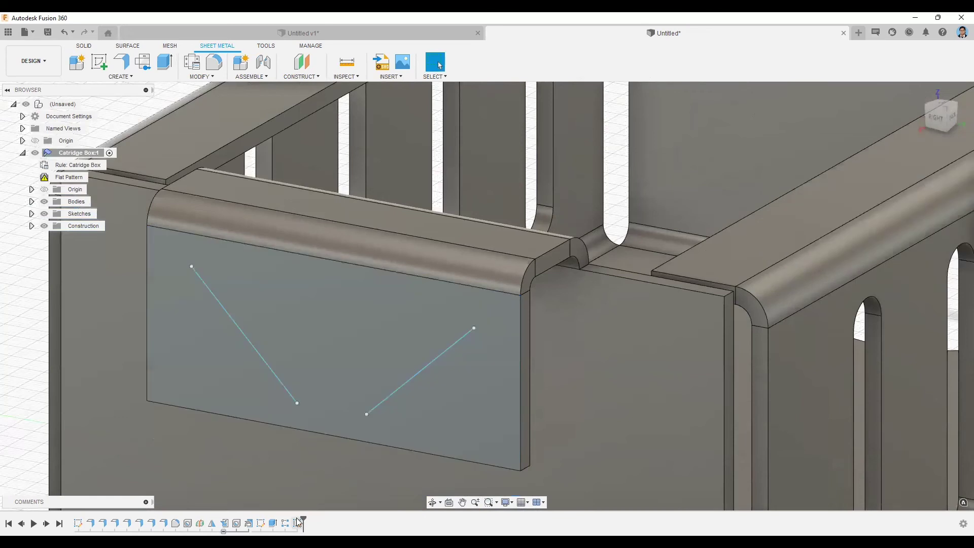
- Edit the flap's sketch, moving the ends of both diagonal lines outwards to sit closer to the flap's side and lower edges
double_click(298, 523)
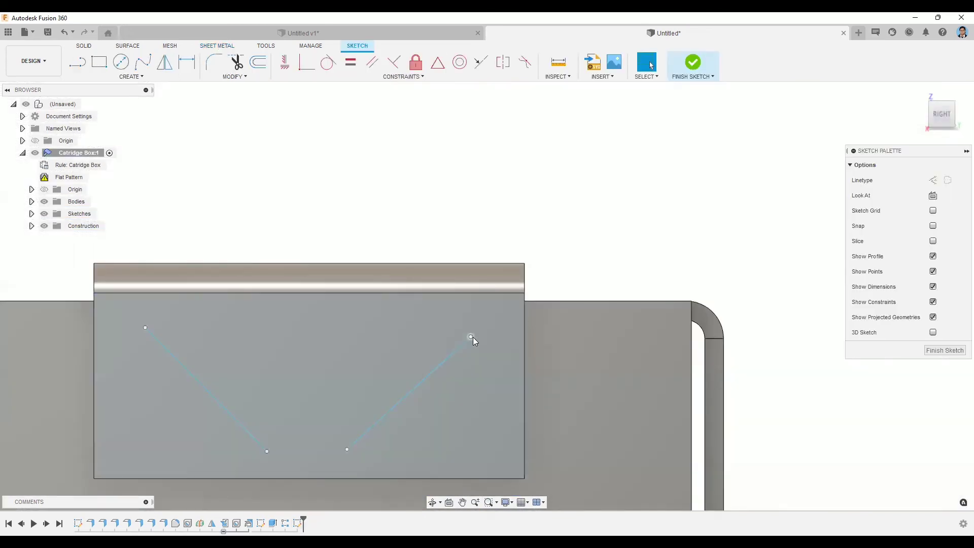
drag(487, 341, 494, 334)
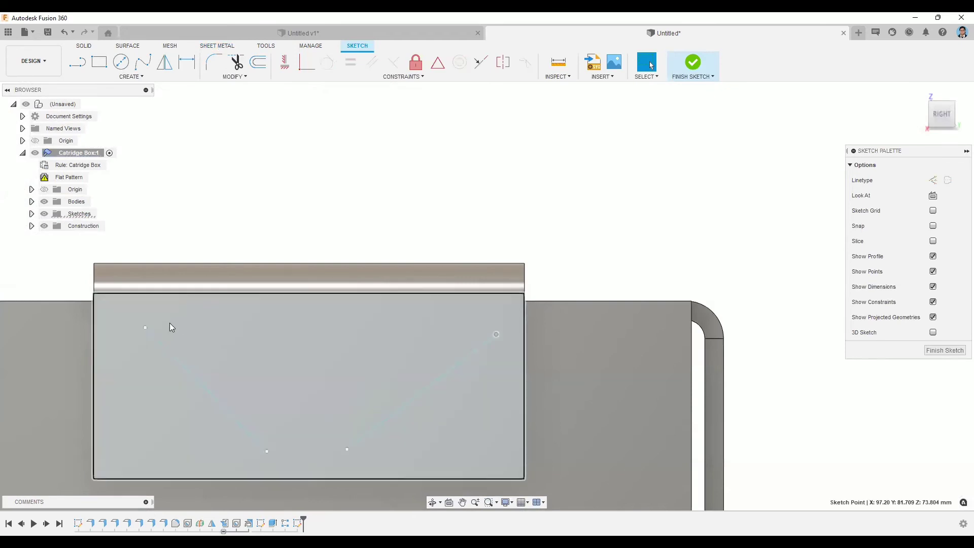
drag(146, 329, 130, 334)
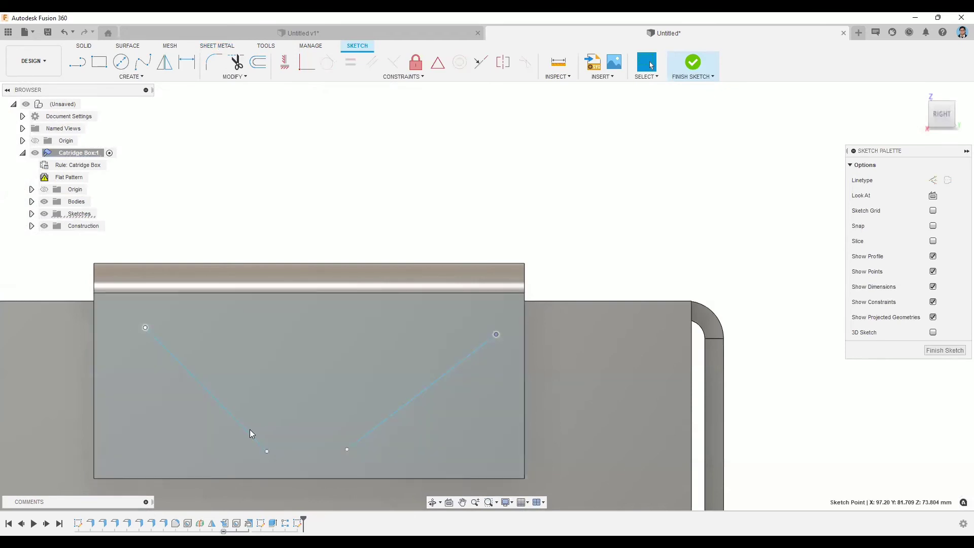
drag(262, 456, 257, 461)
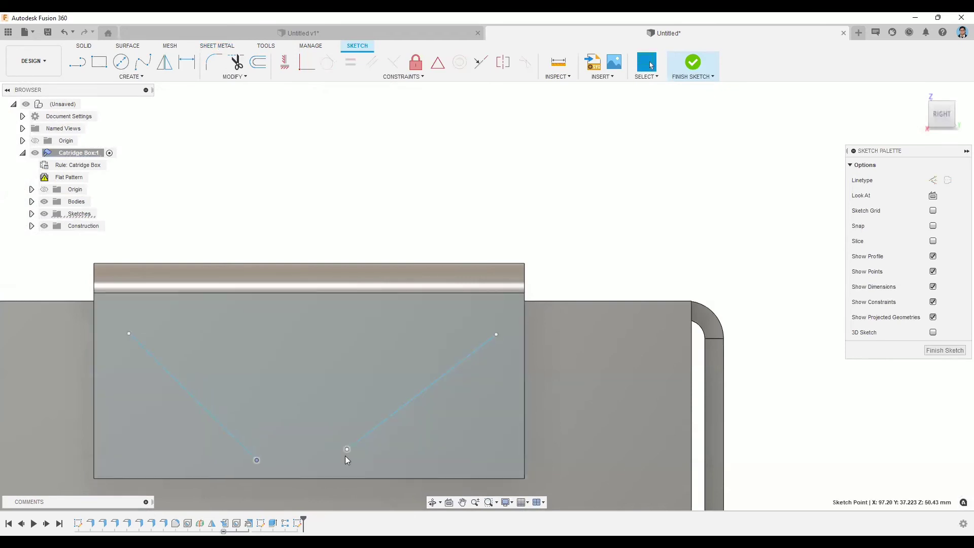
drag(350, 460, 349, 461)
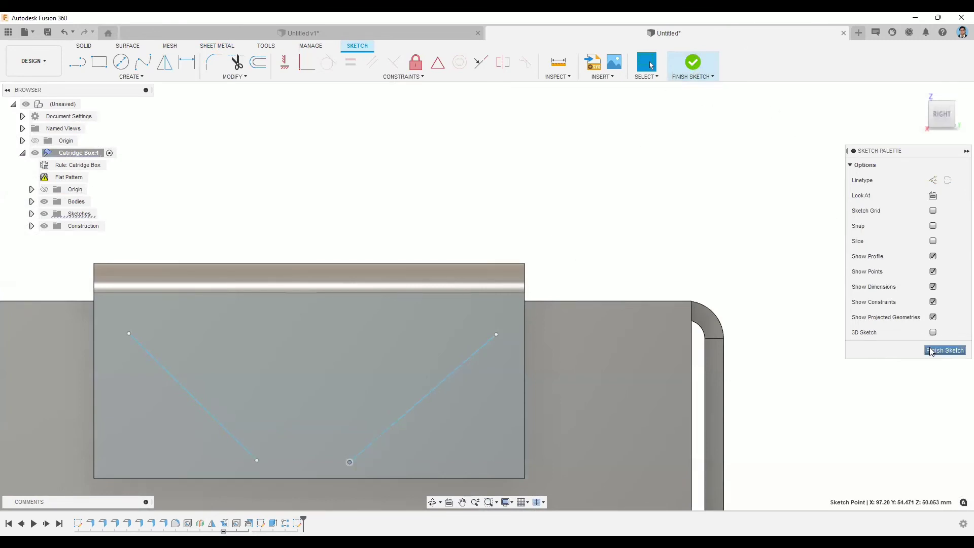
- Start a bend with the flap's face as stationary side and set the right-hand diagonal line's bend angle to 115 degrees
mouse_move(526, 131)
shift+middle_down()
mouse_move(477, 147)
mouse_move(447, 142)
shift+middle_up()
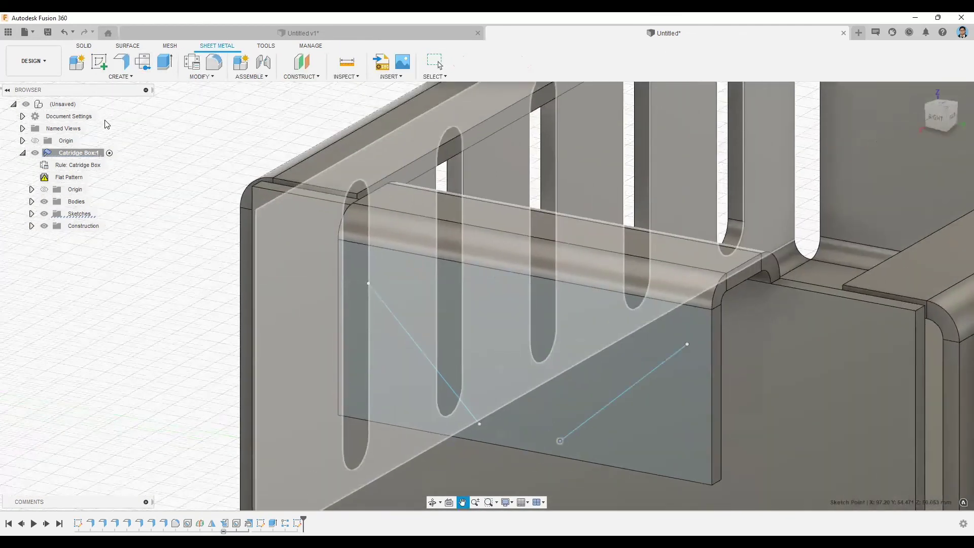
click(121, 76)
click(106, 121)
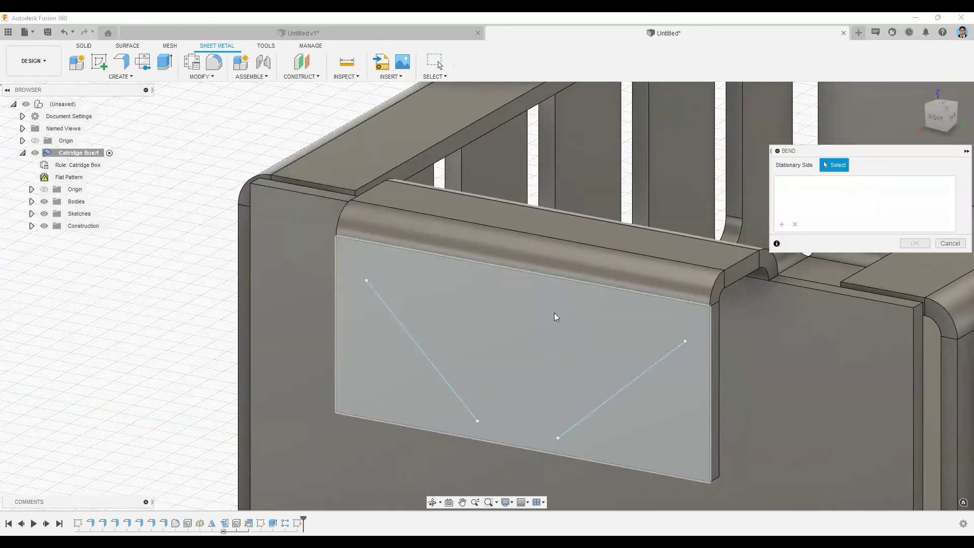
click(666, 362)
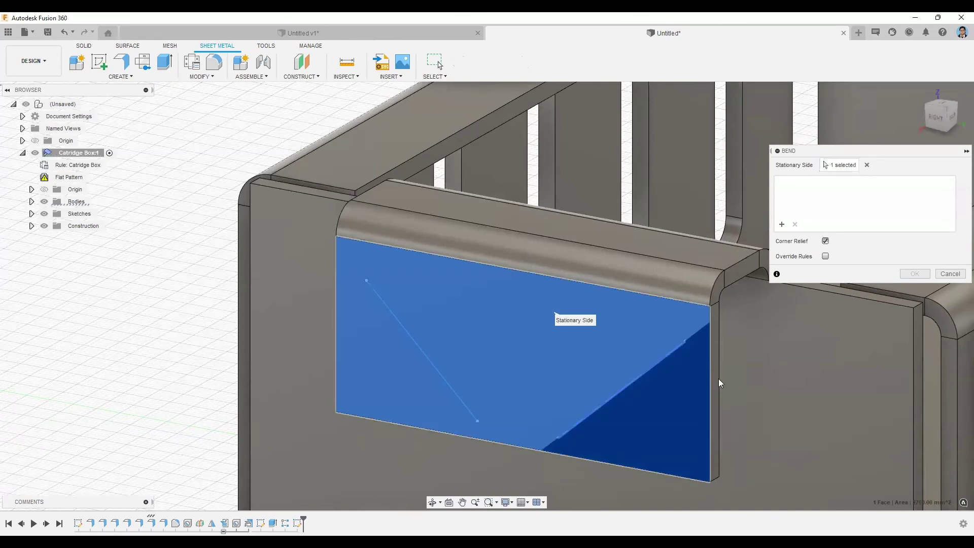
click(628, 378)
mouse_move(604, 358)
shift+middle_down()
mouse_move(583, 342)
mouse_move(665, 330)
mouse_move(722, 363)
mouse_move(701, 391)
shift+middle_up()
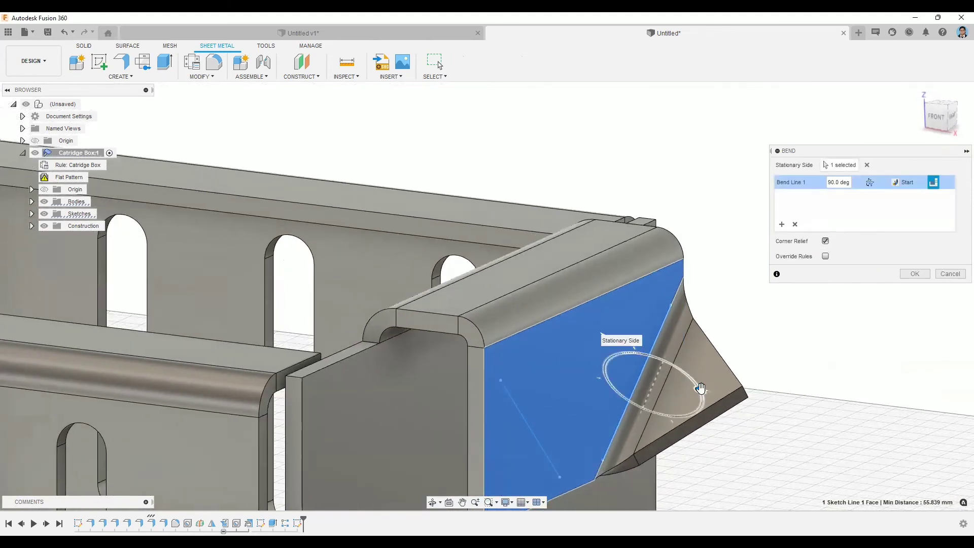
drag(700, 388, 681, 377)
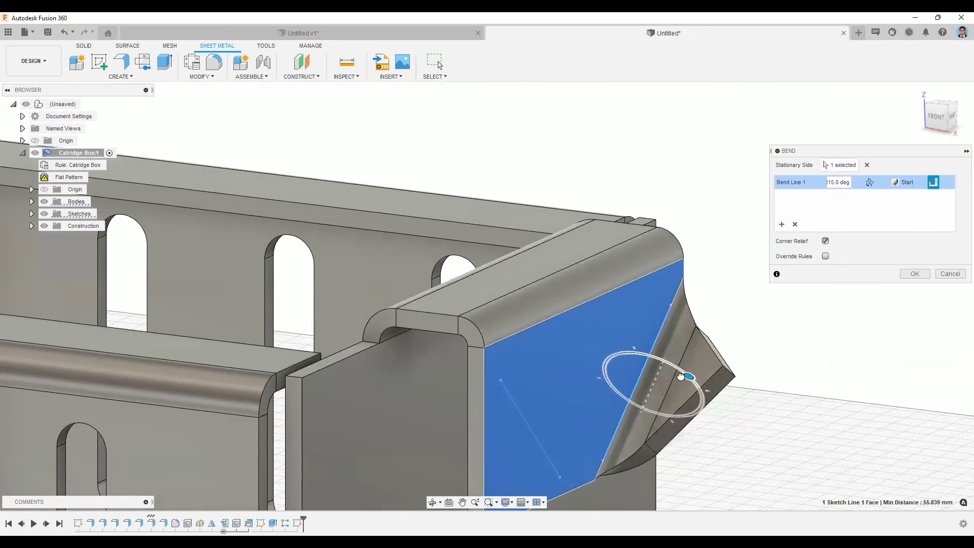
- Enable Override Rules, add the opposite diagonal line as a second bend line, and complete the flap's corner bends
click(917, 188)
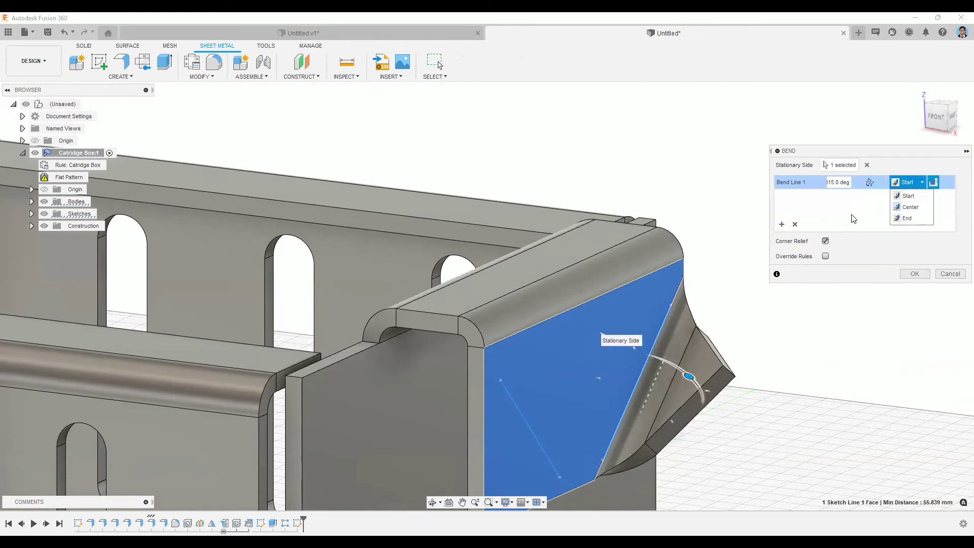
click(814, 246)
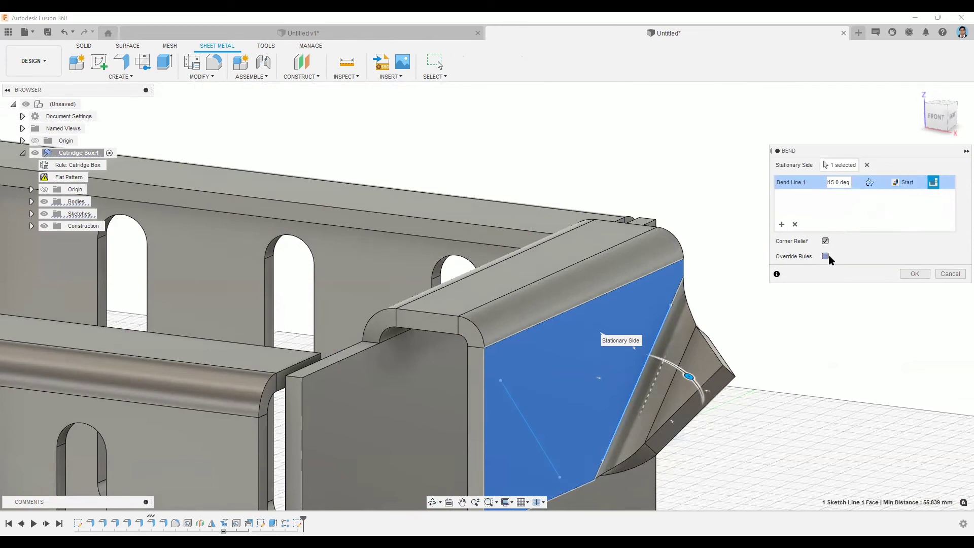
click(826, 256)
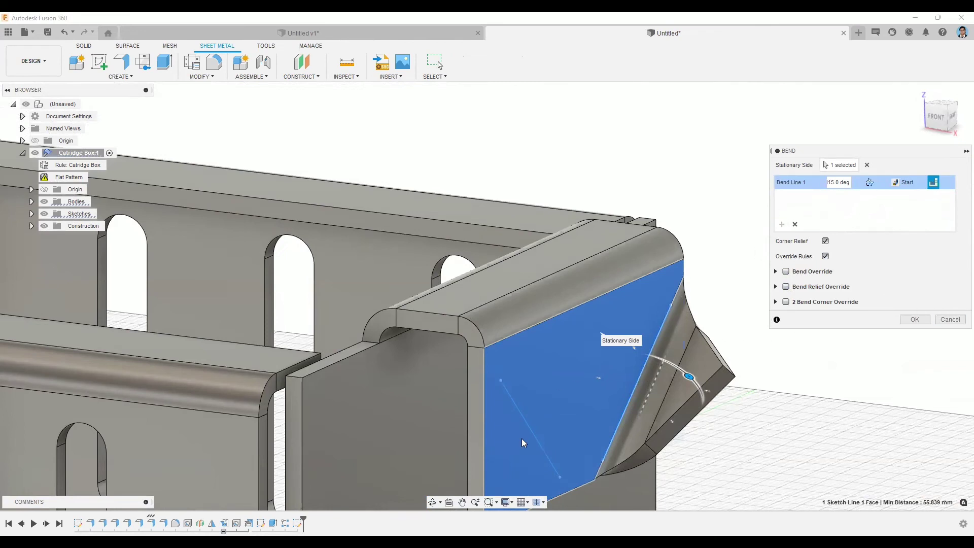
click(533, 431)
mouse_move(766, 337)
shift+middle_down()
mouse_move(700, 315)
mouse_move(660, 315)
shift+middle_up()
shift+middle_drag(933, 338, 914, 325)
click(915, 320)
shift+middle_drag(742, 203, 615, 197)
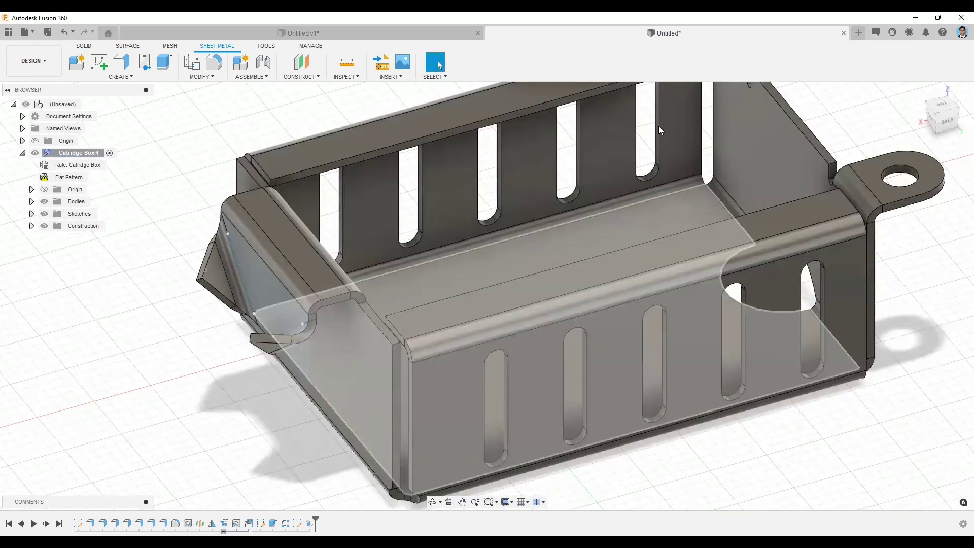
scroll(618, 92, down, 4)
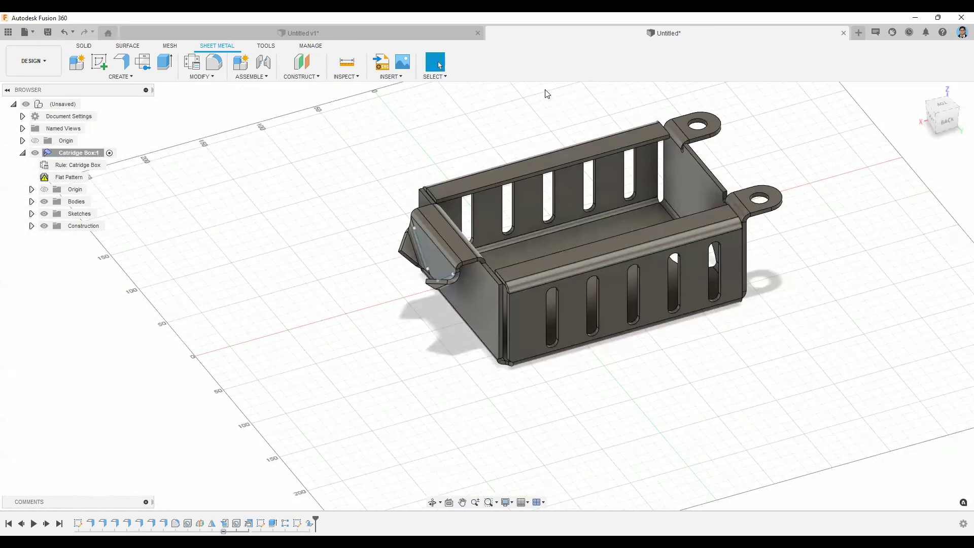
click(396, 77)
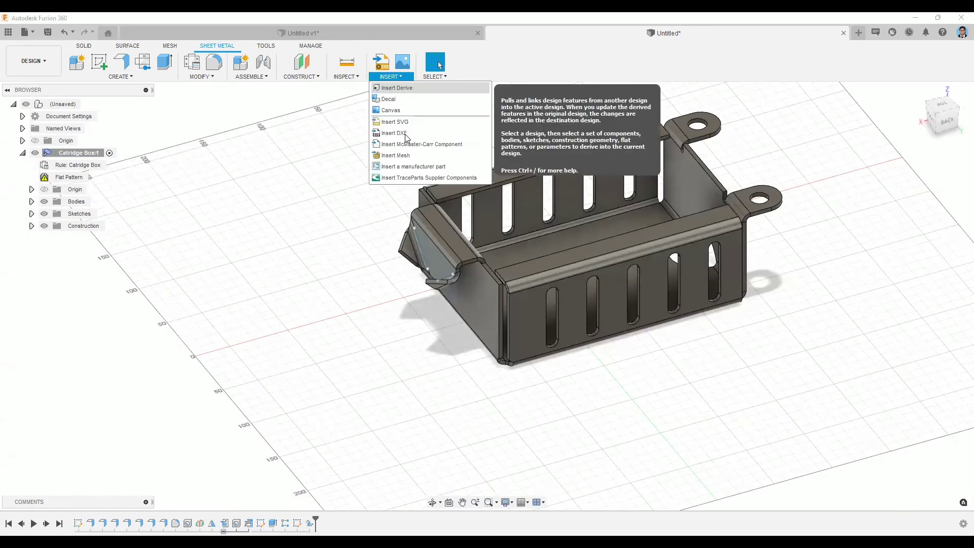
click(121, 77)
click(213, 120)
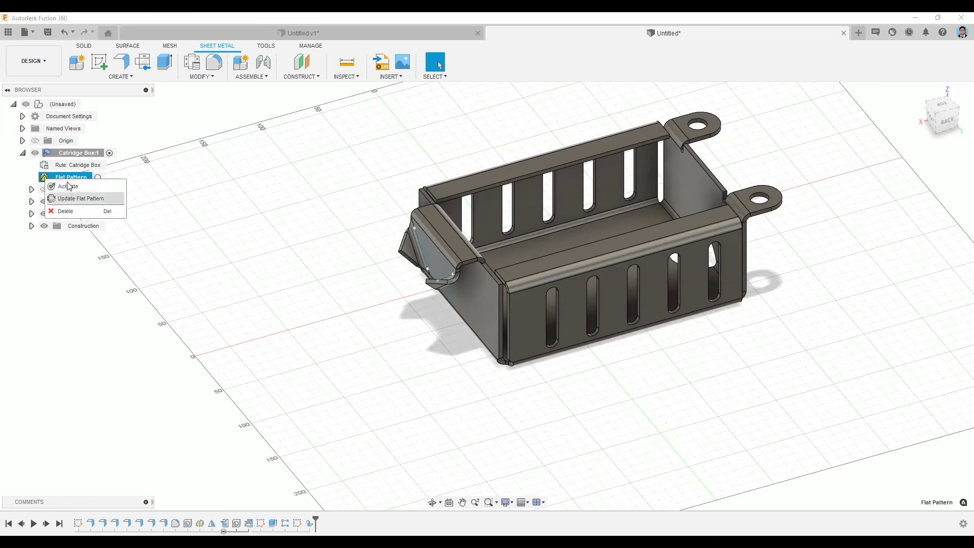
- Update the cartridge box's outdated flat pattern and activate it
click(71, 179)
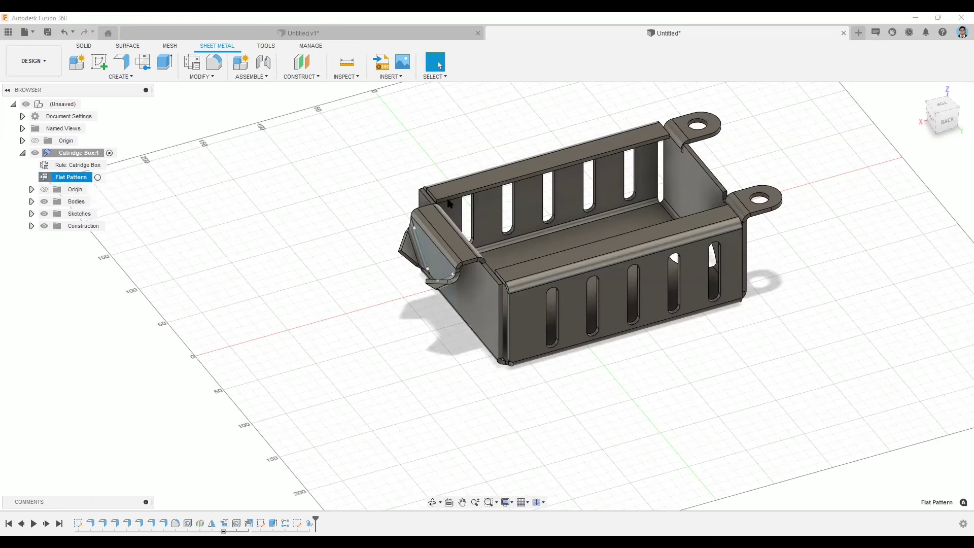
right_click(72, 179)
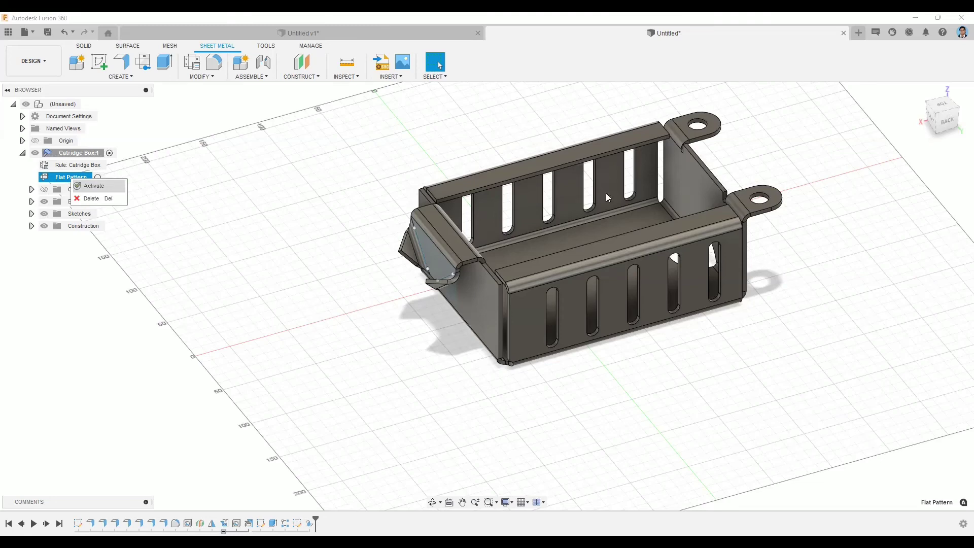
click(94, 185)
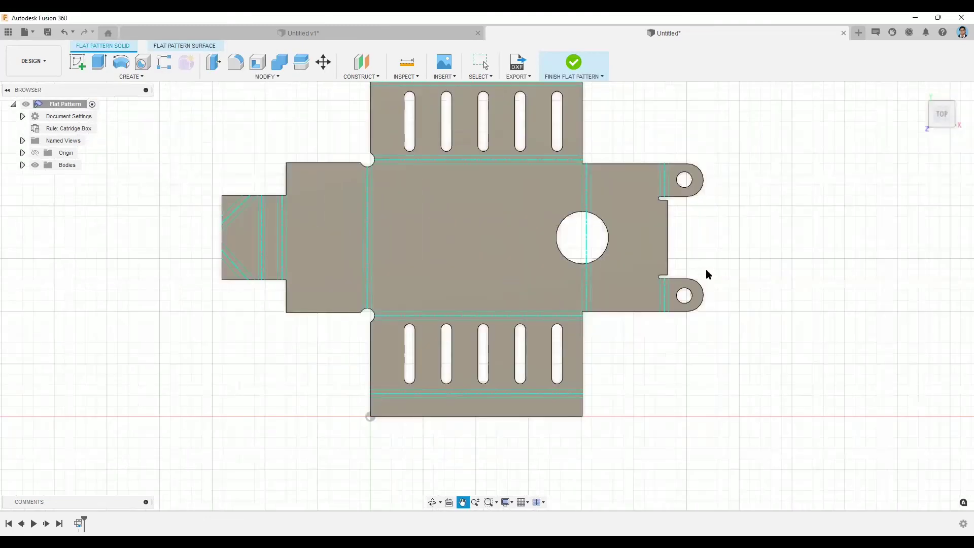
- Export the flat pattern as a DXF file named "Catradge box" in the Pictures folder
click(518, 76)
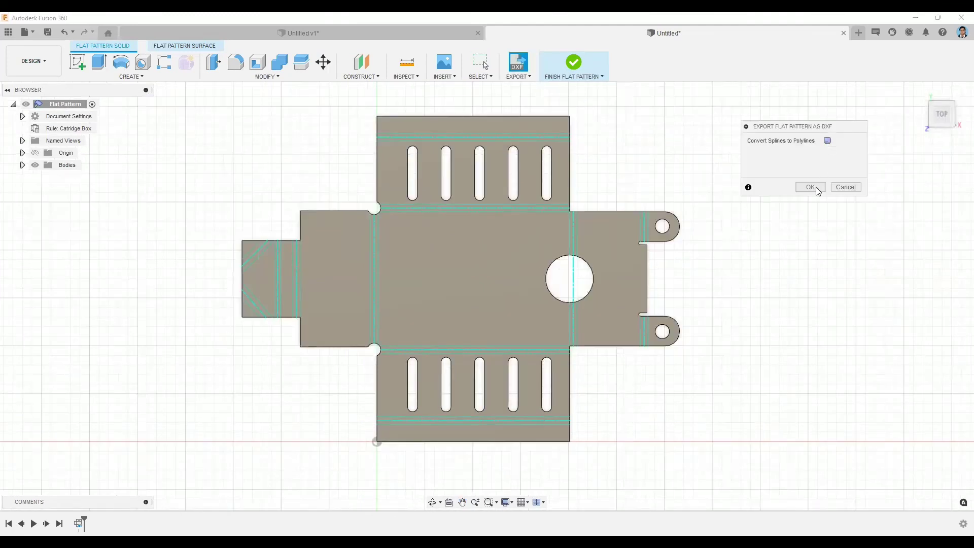
click(811, 188)
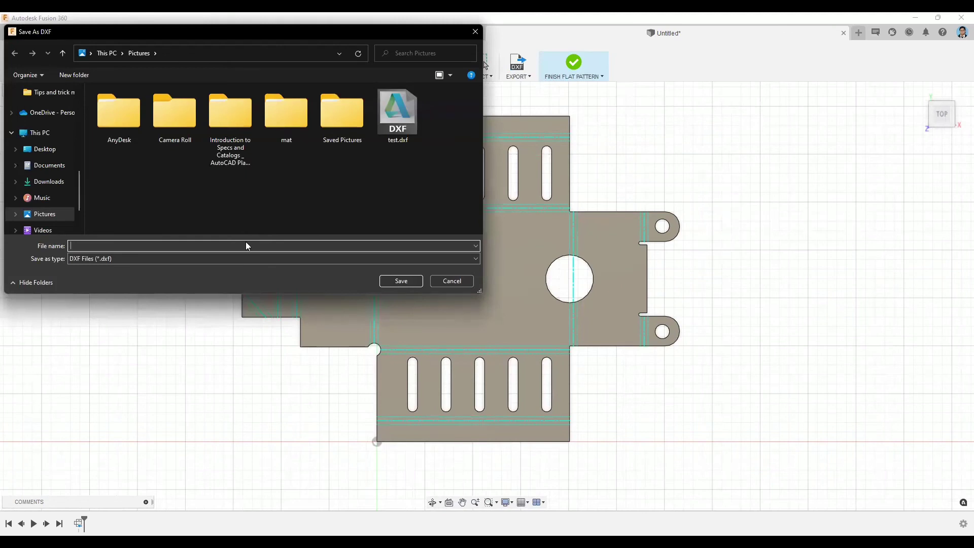
text(Catradge box)
key(Return)
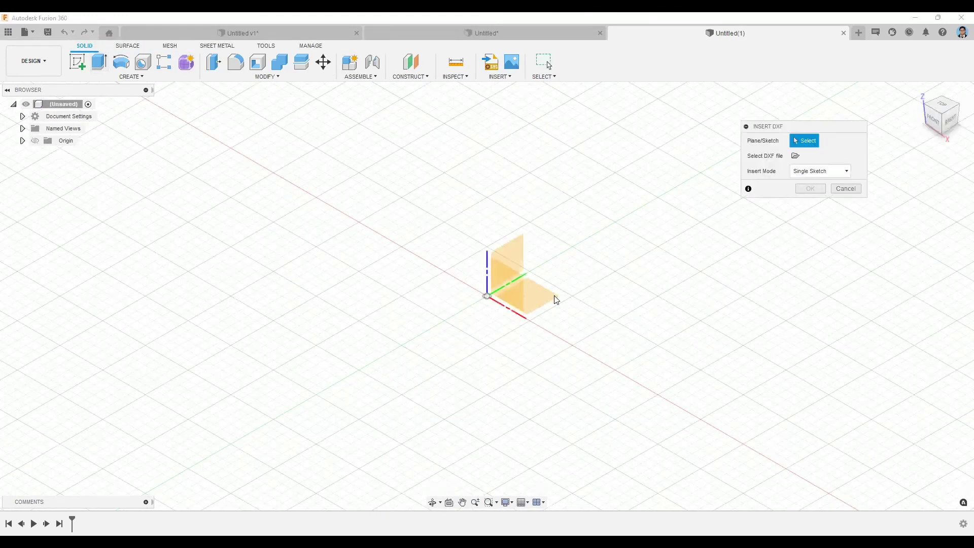
- Load the file Catradge box.dxf for insertion on the XY plane and view it from the top
click(795, 156)
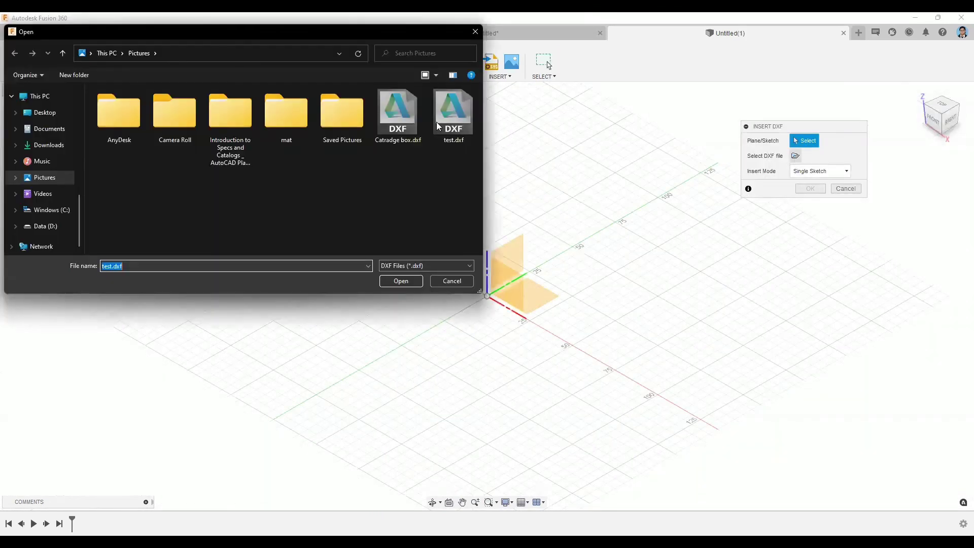
click(415, 286)
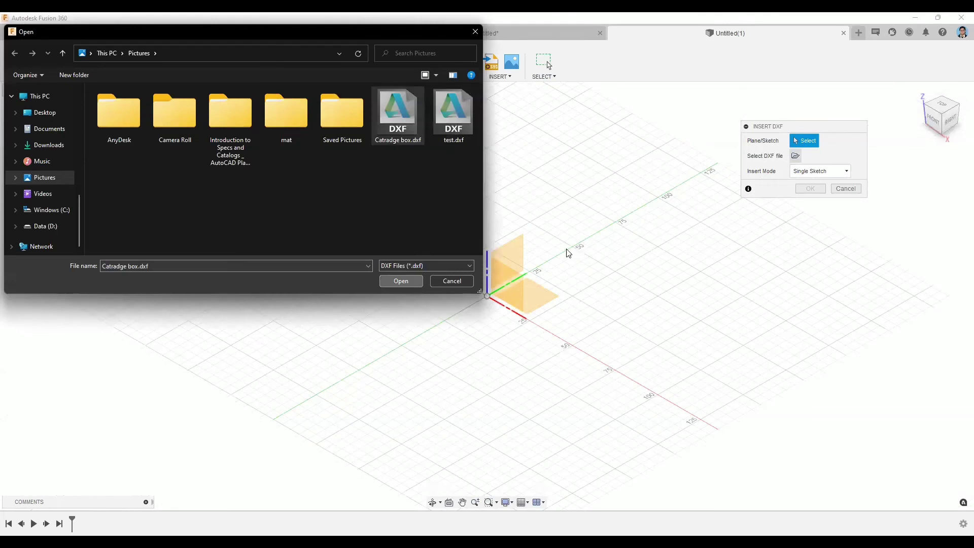
click(540, 292)
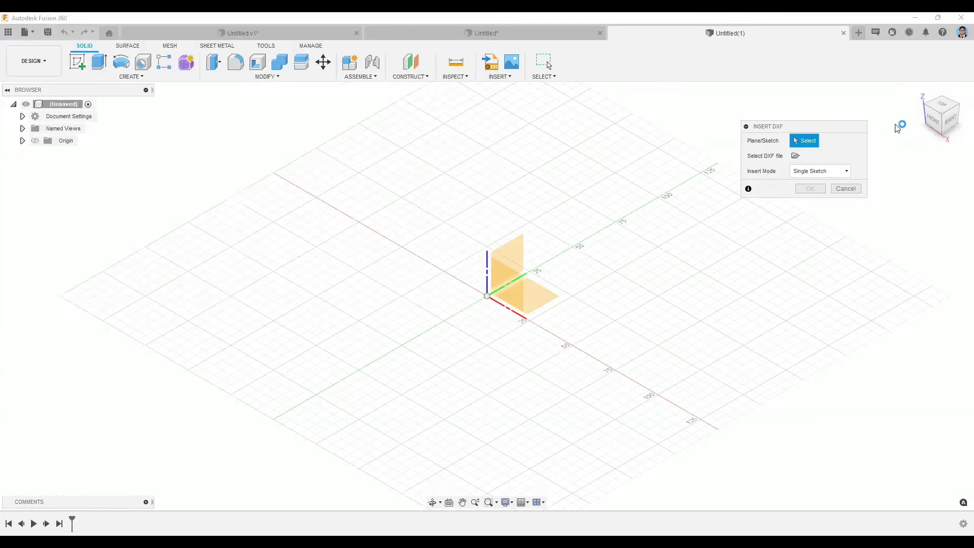
click(947, 106)
click(944, 106)
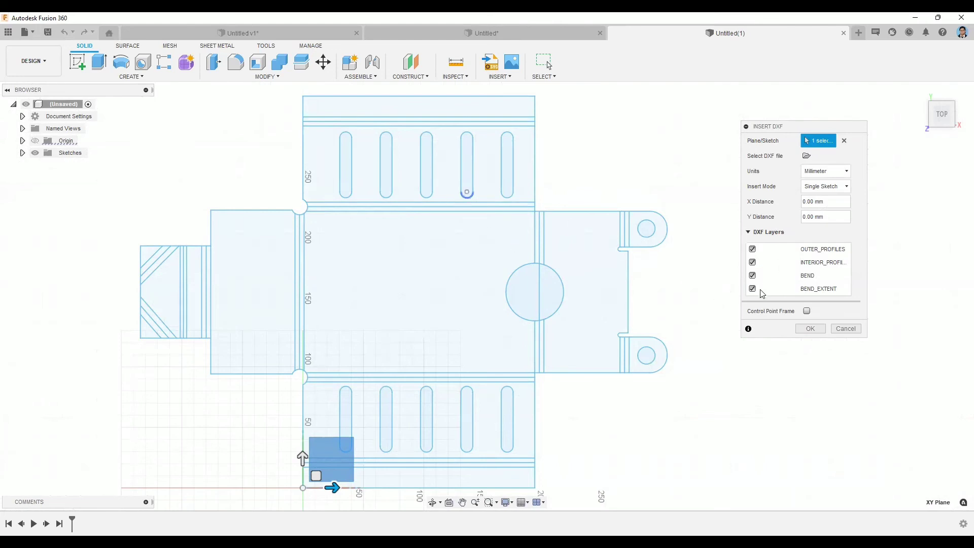
- Exclude the BEND and BEND_EXTENT layers, keep the outer and interior profiles, and insert the DXF as a single sketch in millimeters
click(753, 289)
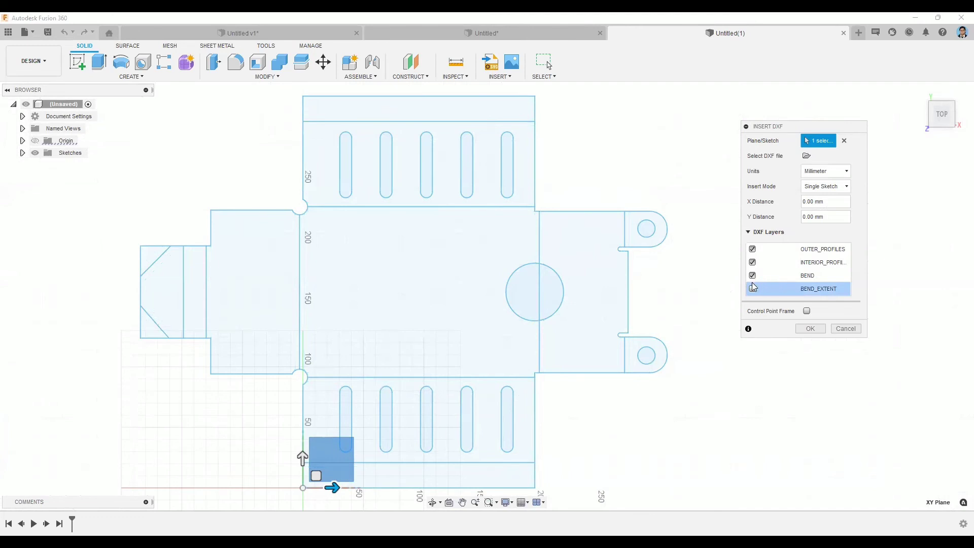
click(774, 279)
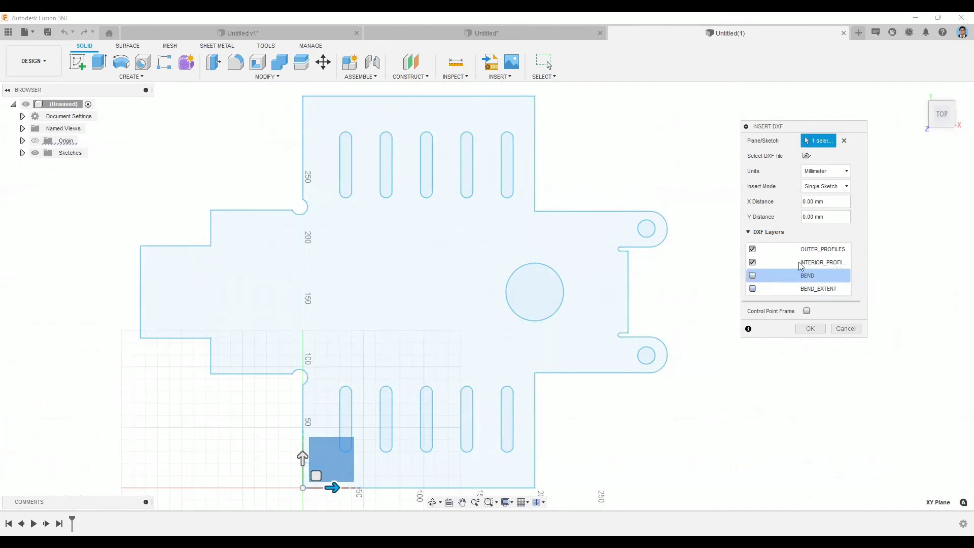
click(753, 263)
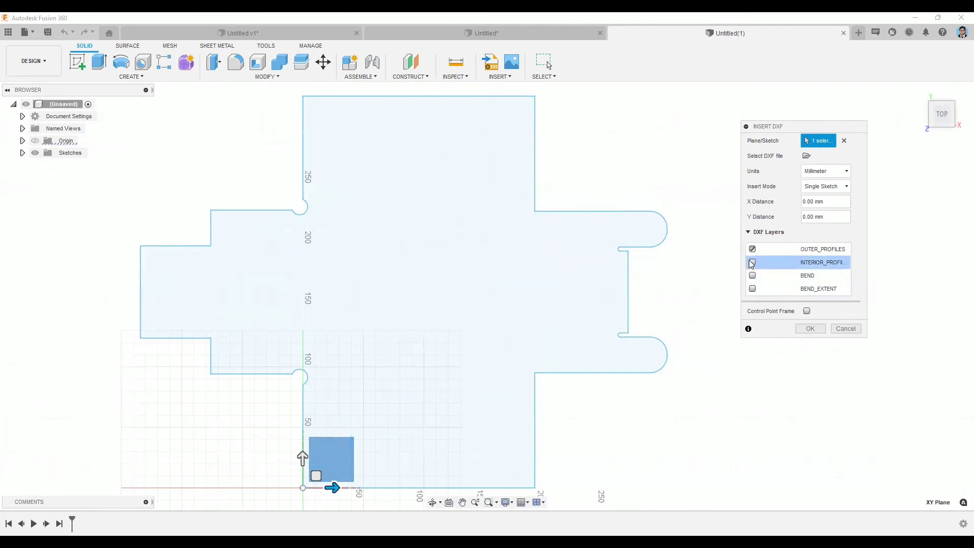
click(753, 263)
click(753, 253)
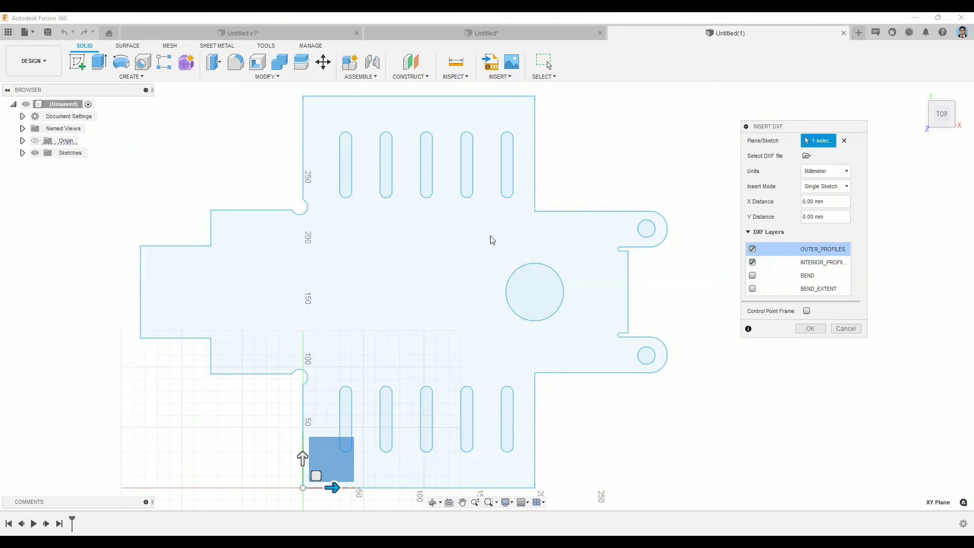
click(808, 330)
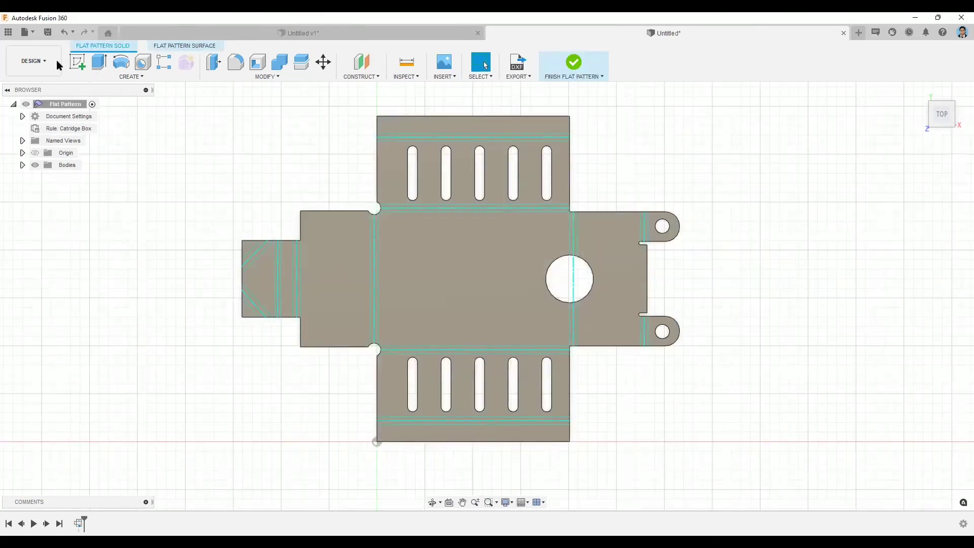
- Request a drawing from the flat pattern's design and save the design under the name "Box open"
click(55, 62)
mouse_move(67, 191)
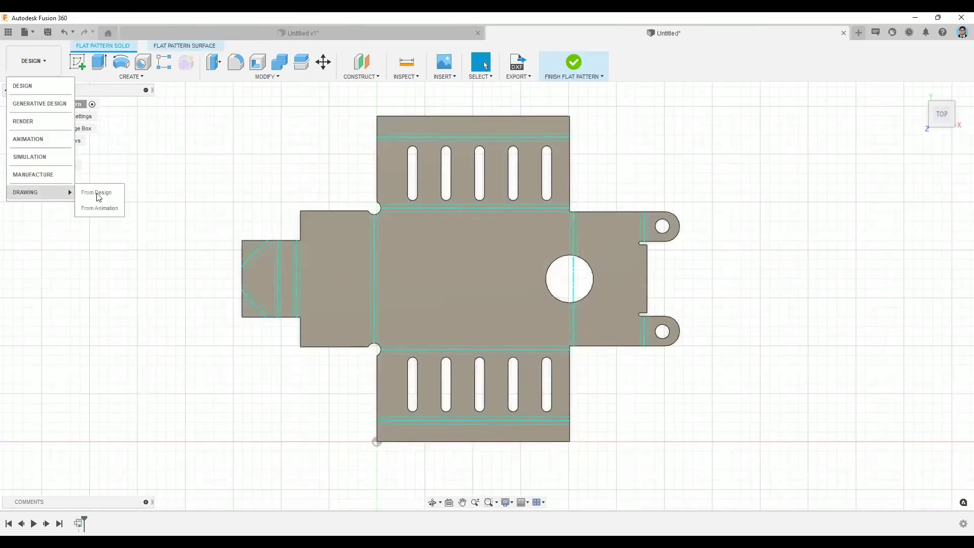
click(115, 195)
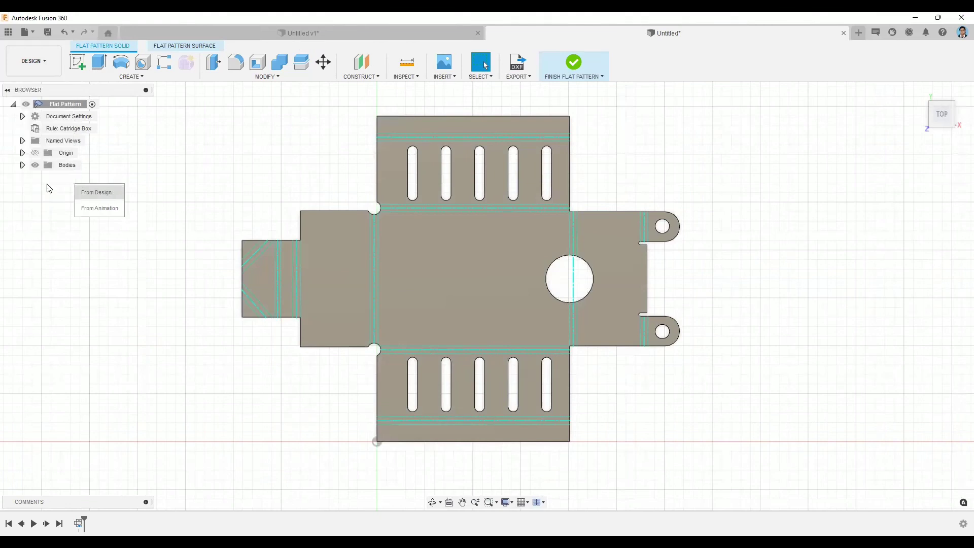
click(42, 68)
mouse_move(47, 190)
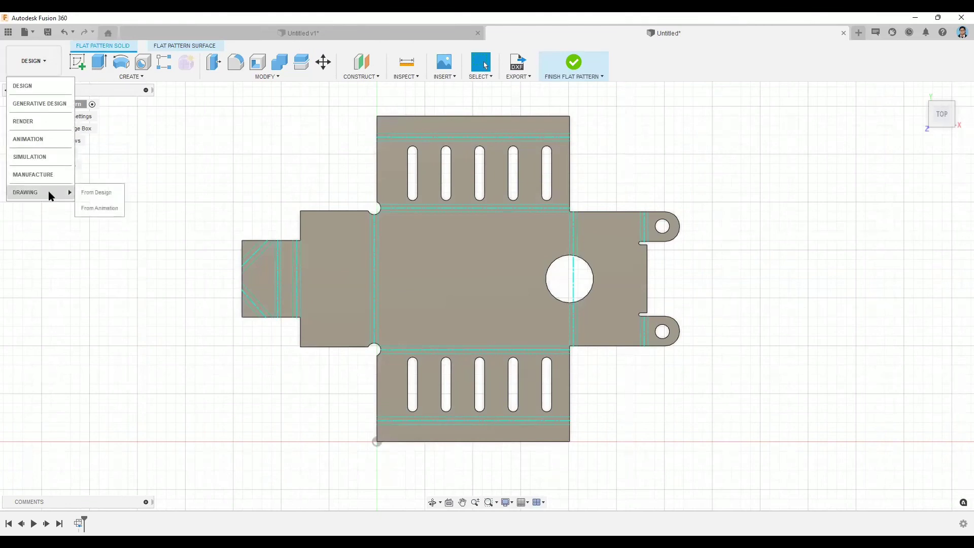
click(84, 196)
click(34, 62)
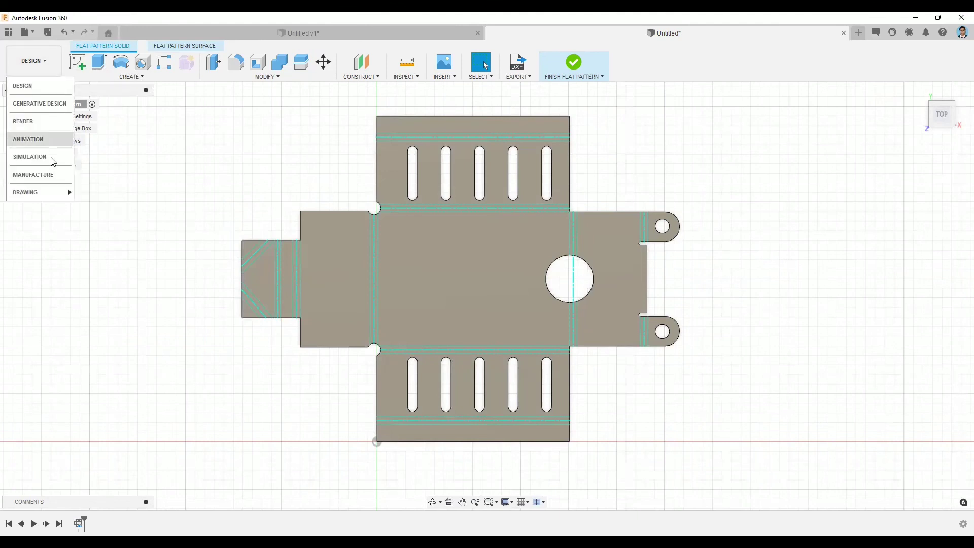
mouse_move(55, 198)
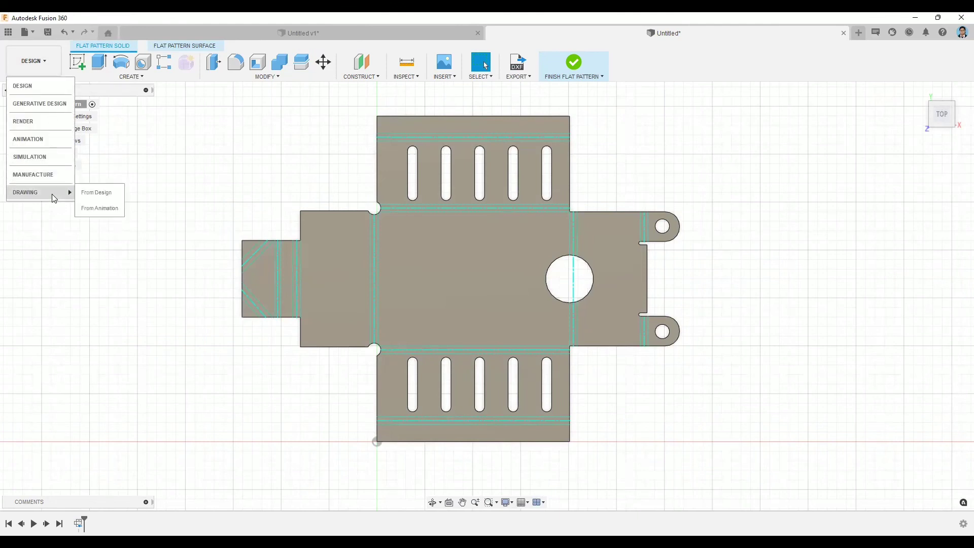
click(102, 198)
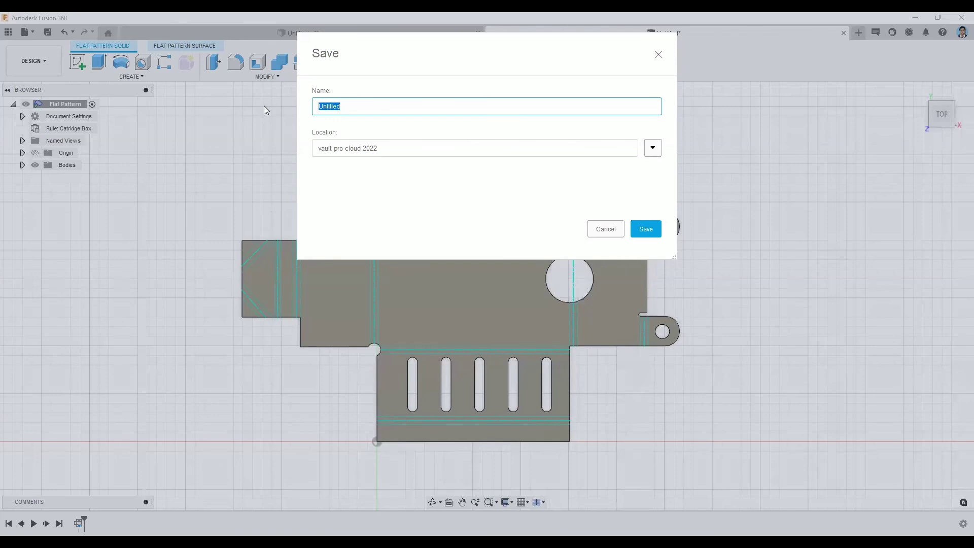
text(Box open)
click(645, 230)
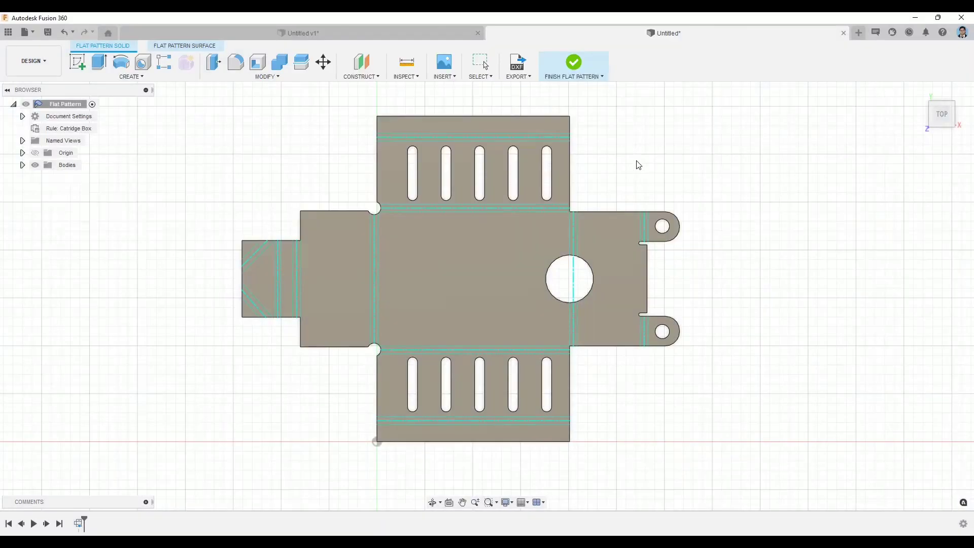
click(576, 63)
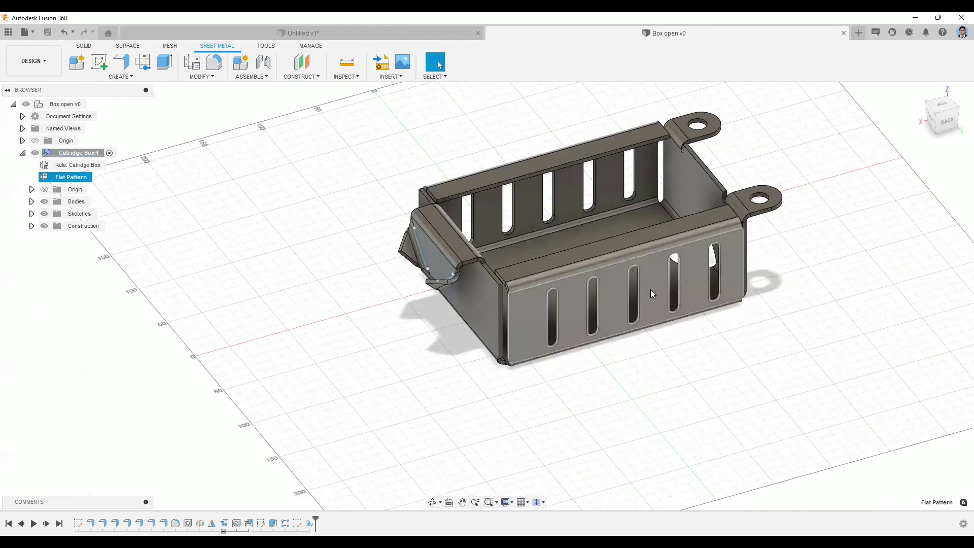
shift+middle_drag(491, 255, 805, 111)
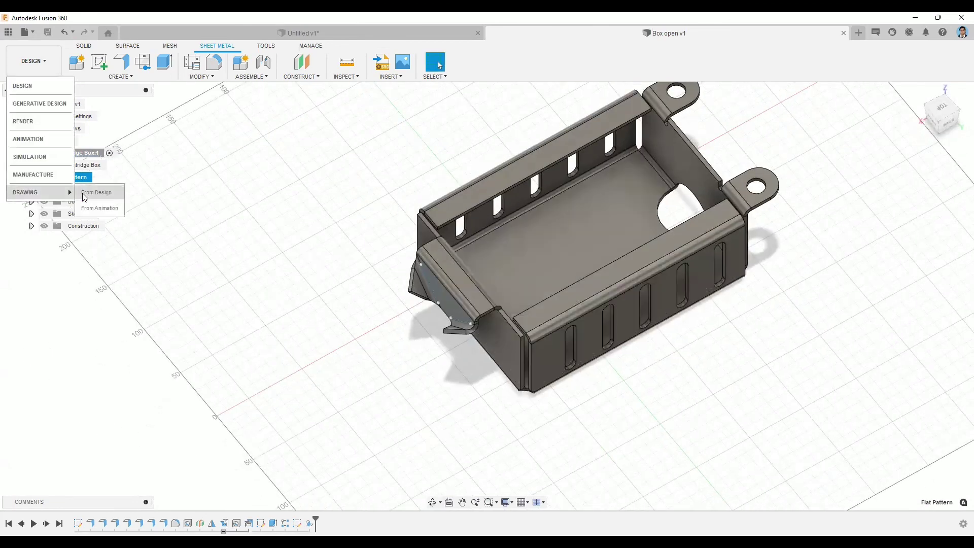
click(83, 193)
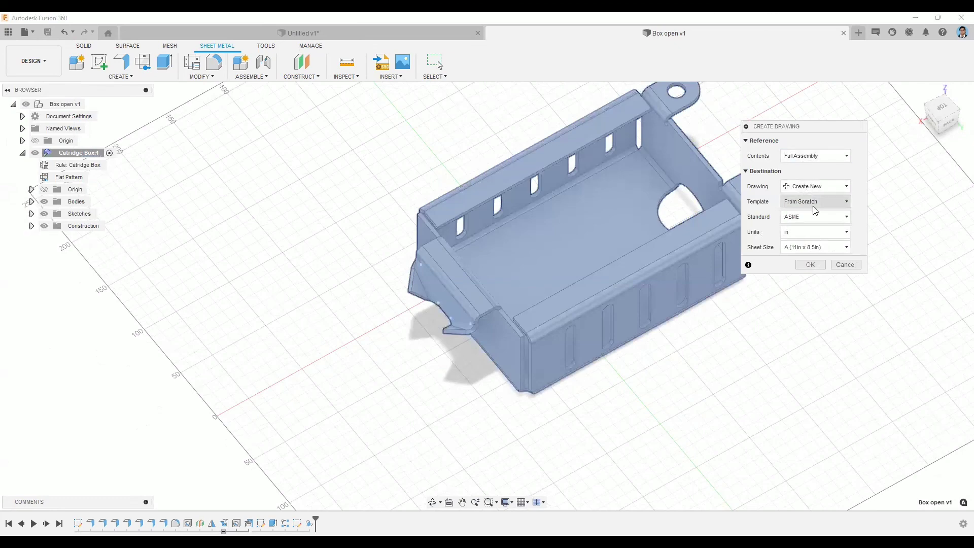
key(Escape)
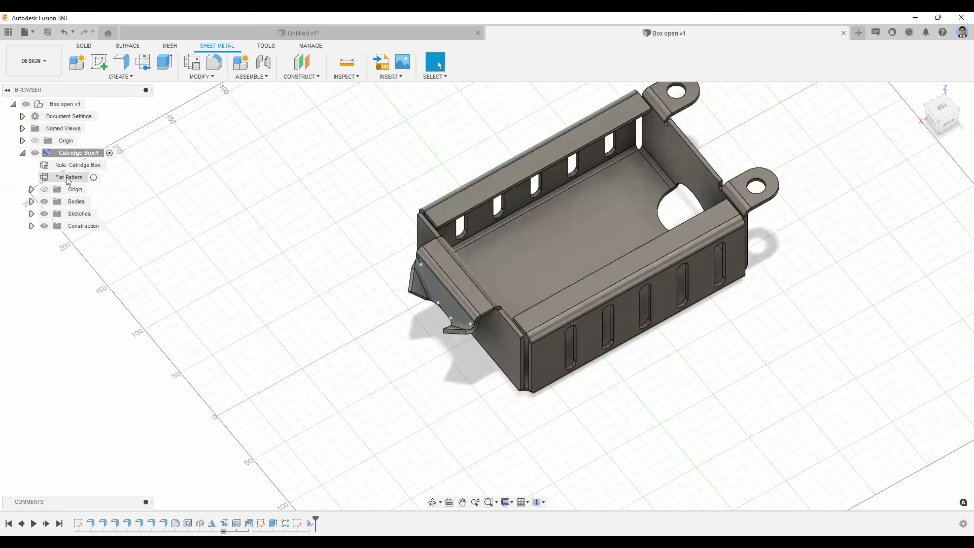
- Activate the flat pattern and create a new ASME drawing of it from scratch, in inches on an A (11in x 8.5in) sheet
right_click(69, 180)
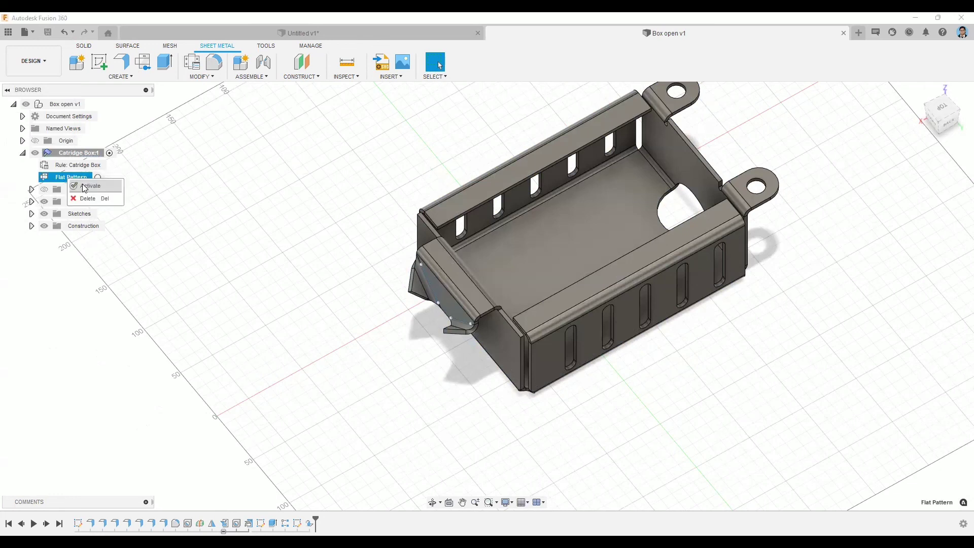
click(47, 69)
mouse_move(63, 196)
click(96, 196)
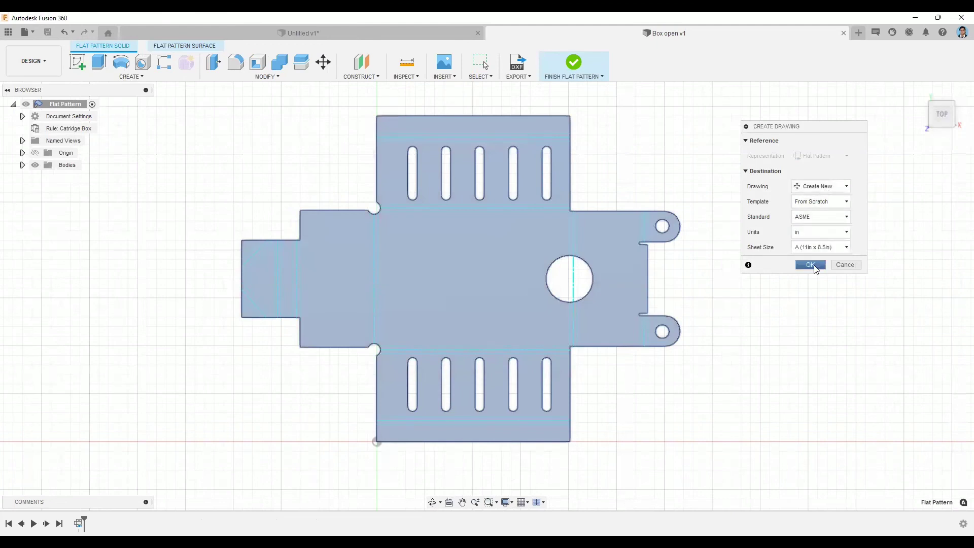
click(811, 265)
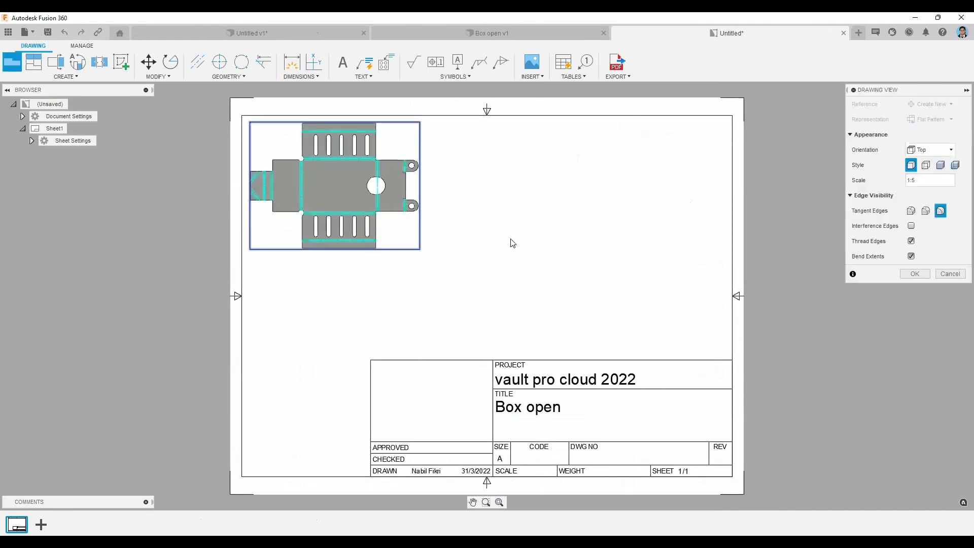
- Finish placing the flat pattern's top-oriented view at 1:5 scale in the sheet's upper-left area
click(915, 274)
scroll(302, 147, up, 3)
scroll(307, 157, up, 2)
scroll(429, 203, down, 5)
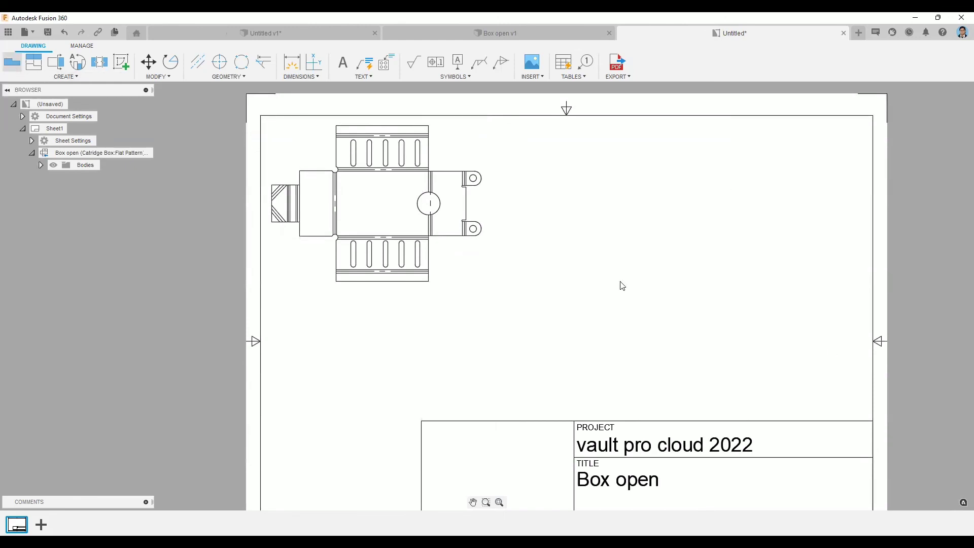
- Add a front base view of the folded box model at 1:3 scale, just above the title block
click(915, 184)
key(BackSpace)
text(3)
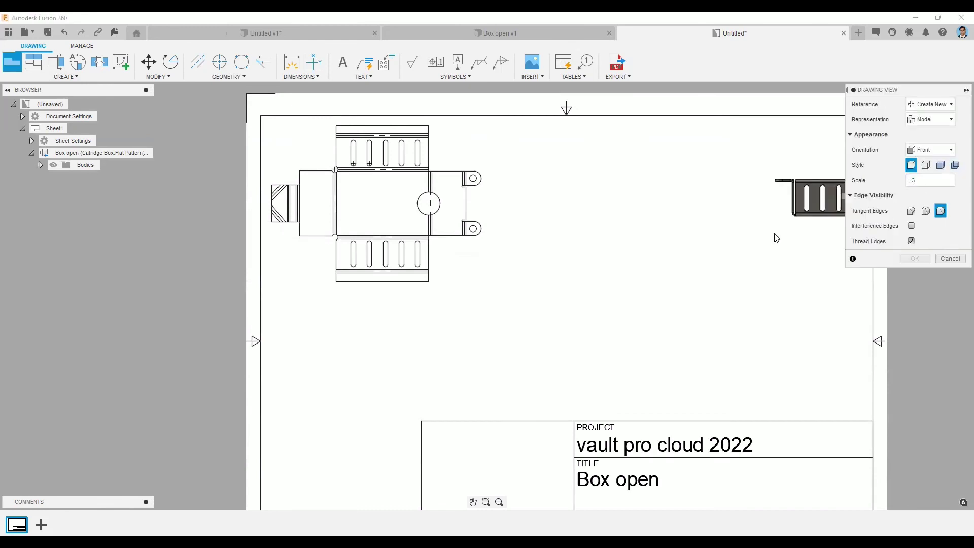
click(703, 356)
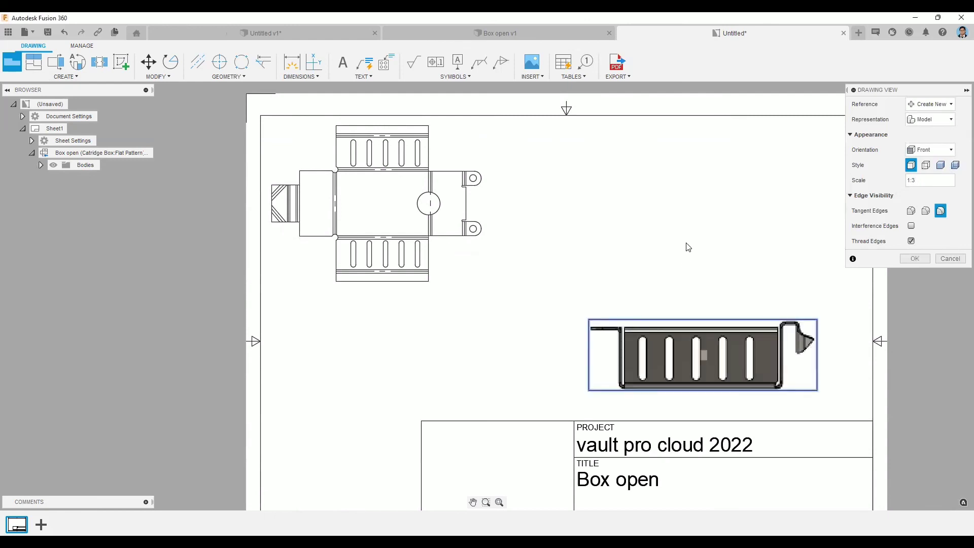
click(914, 259)
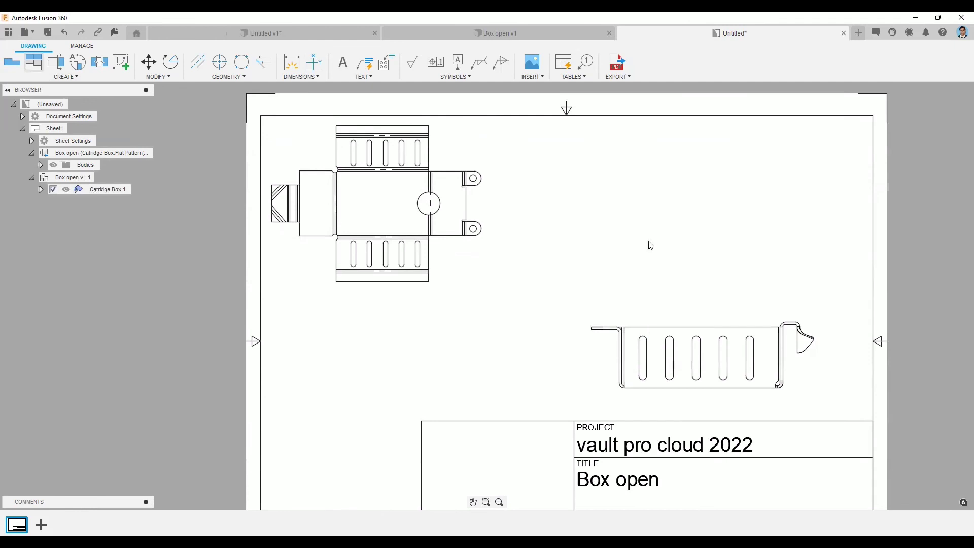
- Project a view above the front view and an isometric view, placing the isometric below the flat pattern view
key(Return)
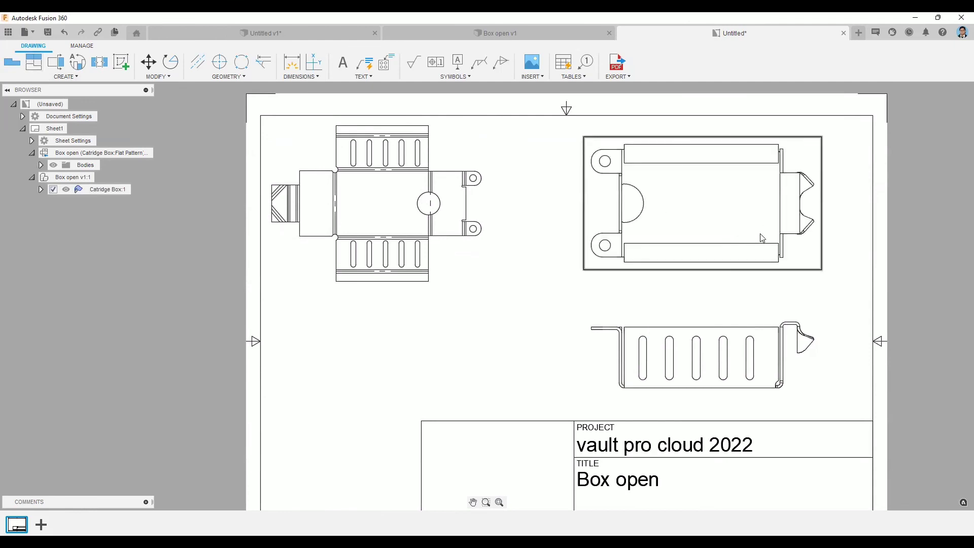
click(35, 70)
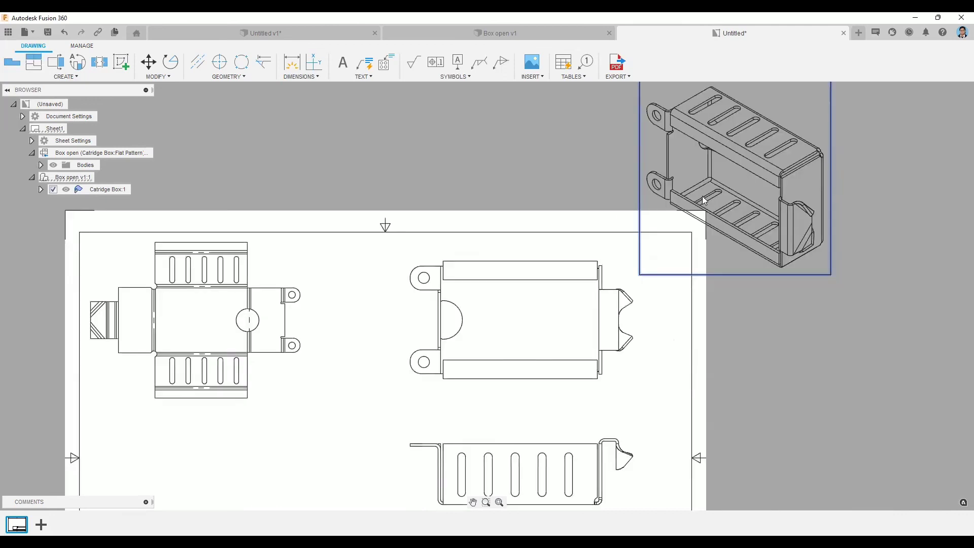
middle_drag(556, 272, 668, 161)
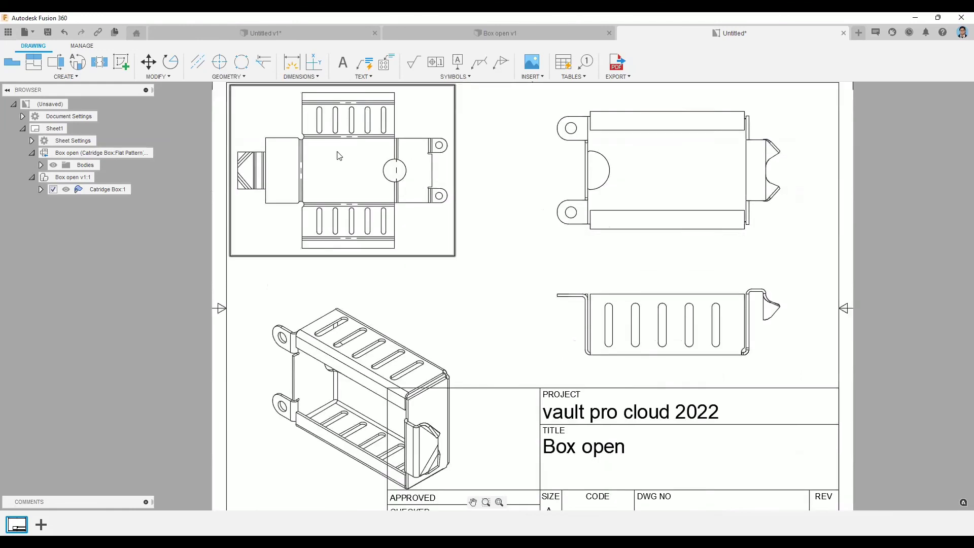
middle_drag(337, 156, 455, 210)
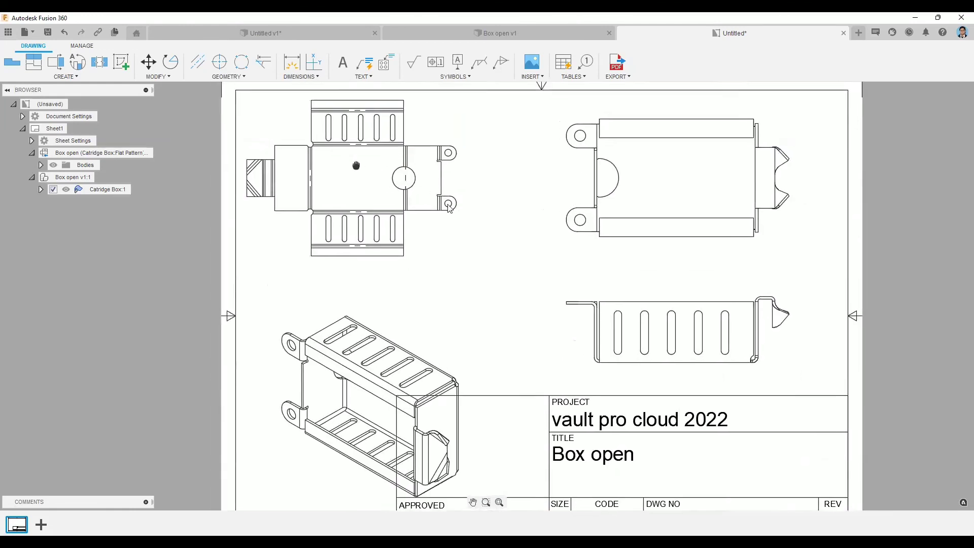
- Add bend notes to the flat pattern view's upper diagonal corner bend, the two parallel flap bends and the adjacent end wall bend
scroll(445, 206, down, 2)
scroll(441, 204, up, 5)
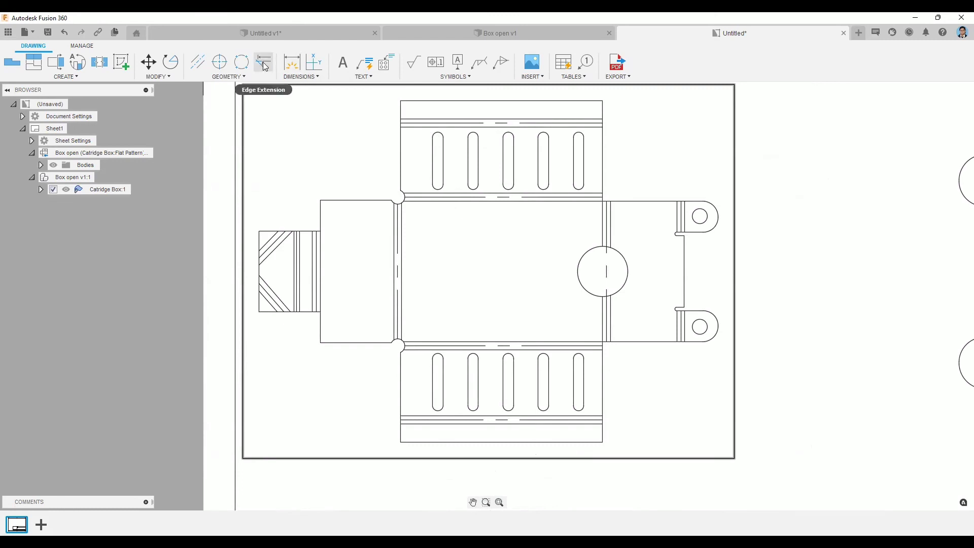
click(369, 77)
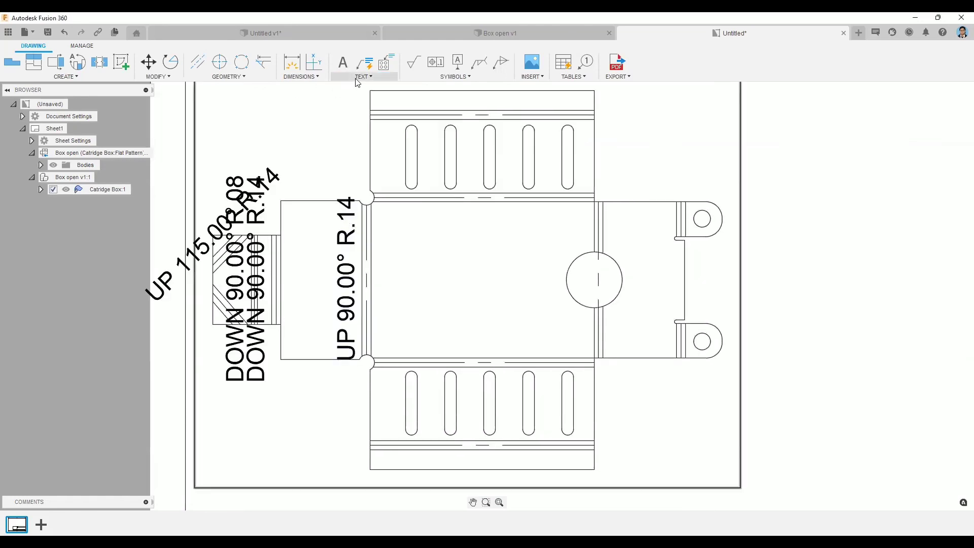
click(361, 77)
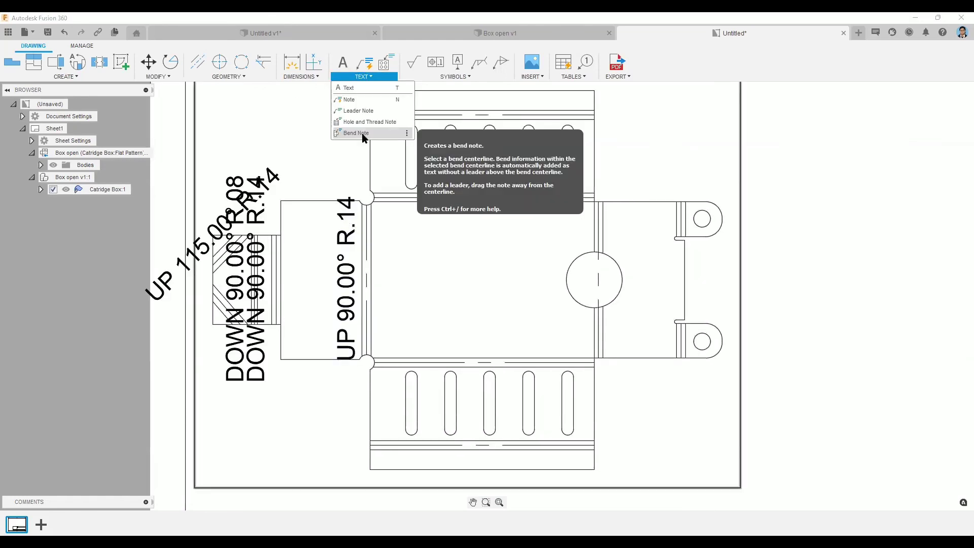
click(363, 134)
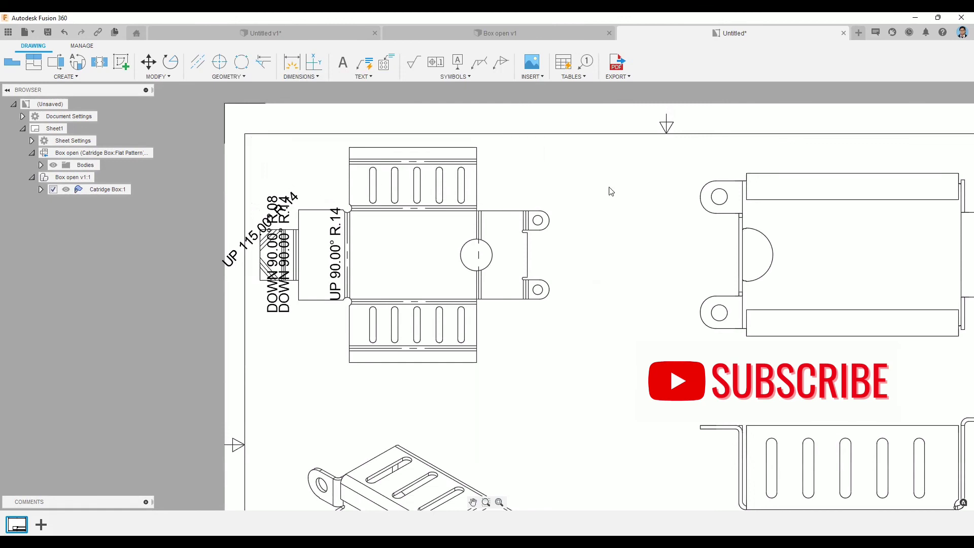
middle_drag(575, 197, 396, 165)
scroll(550, 187, down, 2)
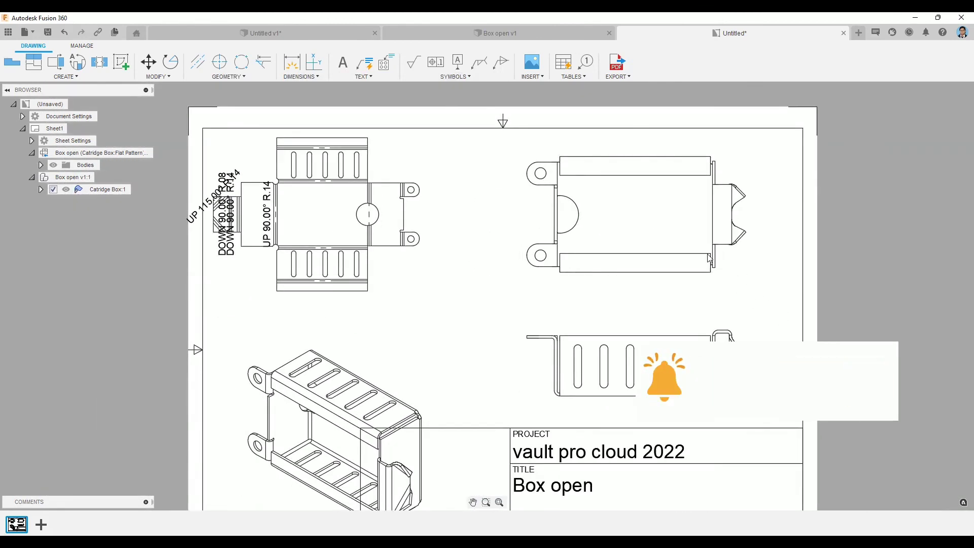